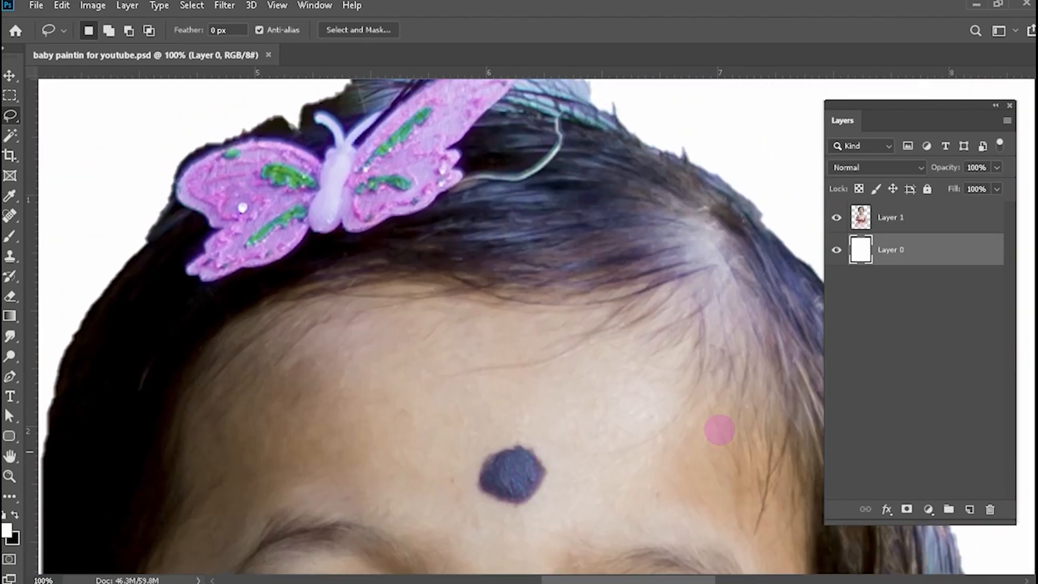
# Erase the fringe along the outer edge of the hair on the right side of the head on Layer 1.
pyautogui.hotkey('alt', ']')
pyautogui.scroll(-2, 621, 308)
pyautogui.hotkey('ctrl', '-')
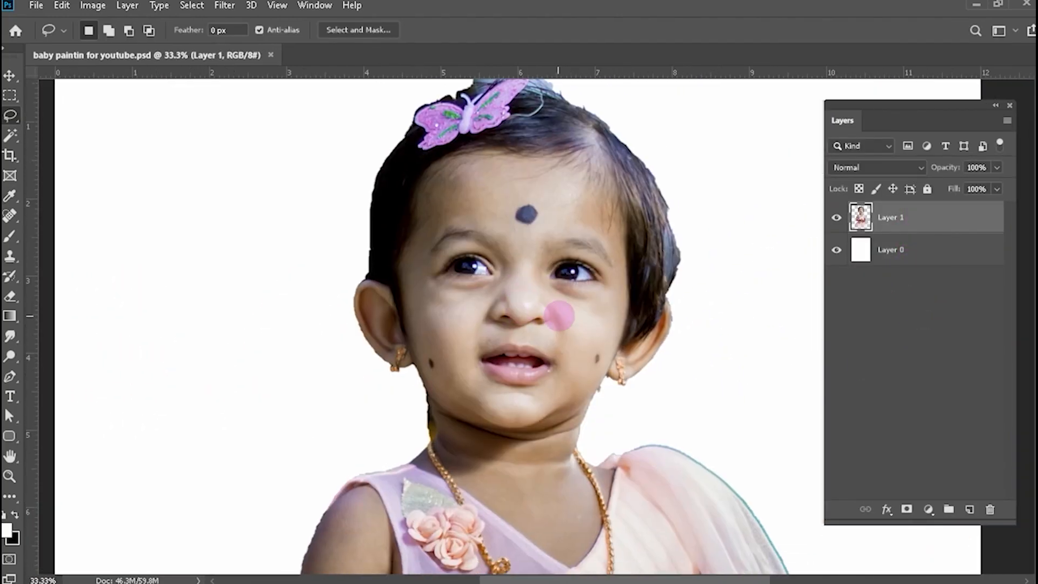
pyautogui.scroll(-2, 558, 309)
pyautogui.scroll(2, 584, 424)
pyautogui.hotkey('ctrl', '+')
pyautogui.hotkey('ctrl', '+')
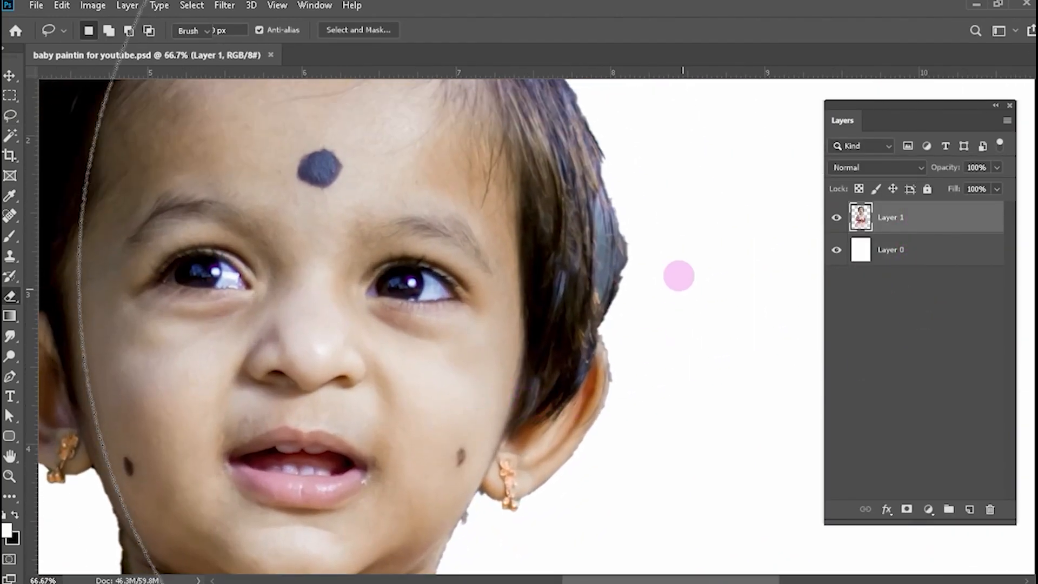
pyautogui.press('e')
pyautogui.press('[')
pyautogui.press('[')
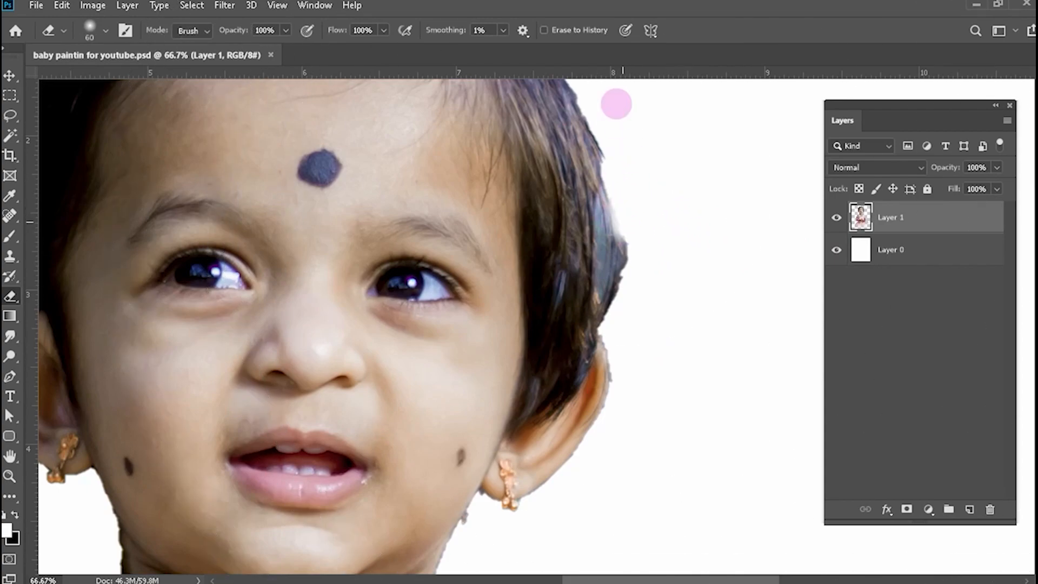
pyautogui.moveTo(616, 102)
pyautogui.mouseDown()
pyautogui.moveTo(604, 199)
pyautogui.moveTo(617, 161)
pyautogui.moveTo(606, 194)
pyautogui.moveTo(609, 306)
pyautogui.mouseUp()
pyautogui.scroll(4, 624, 322)
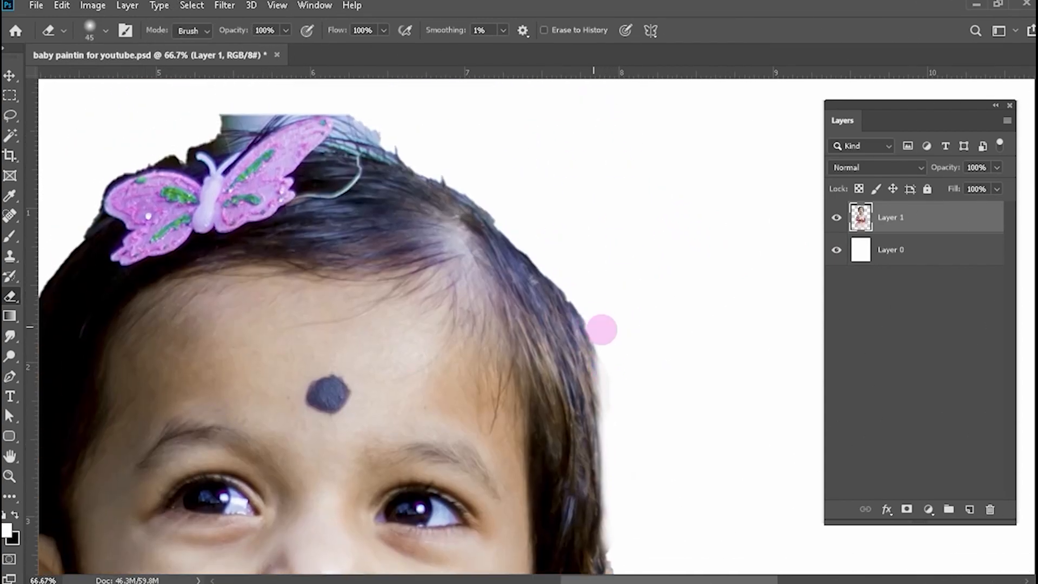
# Erase the leftover background around the top of the head above the butterfly clip with a 45 px Eraser.
pyautogui.press('[')
pyautogui.press('[')
pyautogui.hscroll(-3, 400, 121)
pyautogui.scroll(1, 401, 120)
pyautogui.moveTo(401, 120)
pyautogui.mouseDown()
pyautogui.moveTo(406, 144)
pyautogui.moveTo(554, 162)
pyautogui.mouseUp()
pyautogui.scroll(-10, 552, 132)
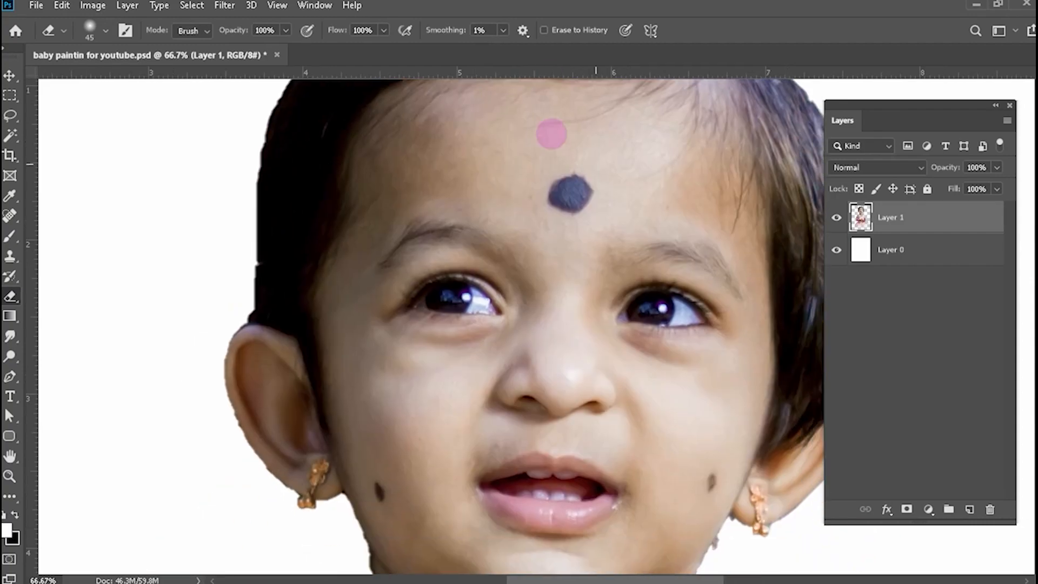
# Clean the cutout edges beside the jaw and neck with the Eraser, reducing the brush to 30 px and 20 px.
pyautogui.hscroll(2, 475, 264)
pyautogui.press('[')
pyautogui.press('[')
pyautogui.press('[')
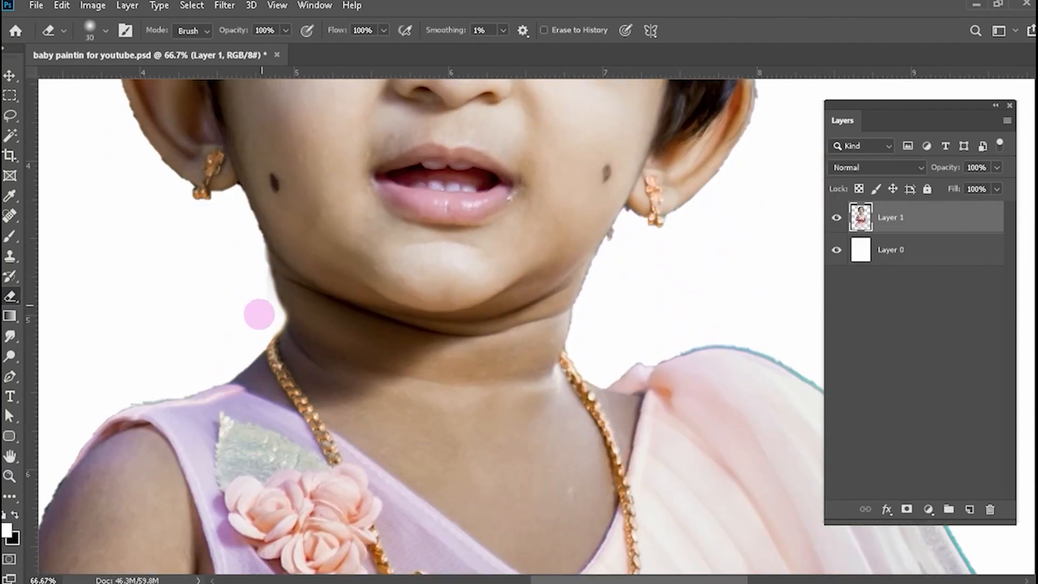
pyautogui.press('[')
pyautogui.scroll(-8, 256, 257)
pyautogui.hscroll(1, 256, 256)
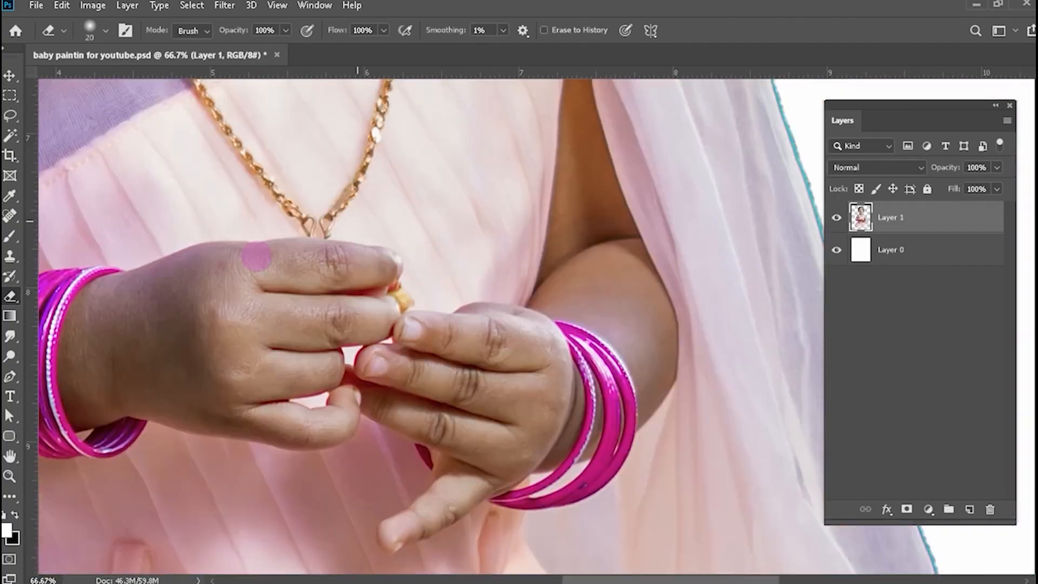
# Clean the leftover background edges around the arm, dress and shoulder with the Eraser, enlarging the brush to 30 px.
pyautogui.scroll(-5, 424, 320)
pyautogui.hotkey('ctrl', '-')
pyautogui.hotkey('ctrl', '-')
pyautogui.scroll(-3, 424, 319)
pyautogui.hotkey('ctrl', '+')
pyautogui.hotkey('ctrl', '+')
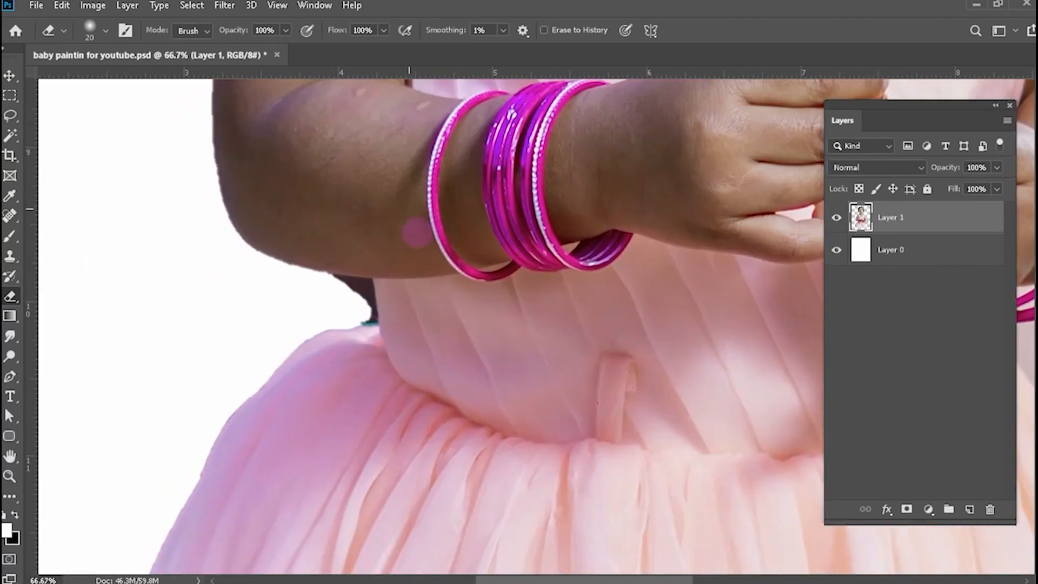
pyautogui.press(']')
pyautogui.scroll(8, 355, 190)
pyautogui.hscroll(1, 356, 190)
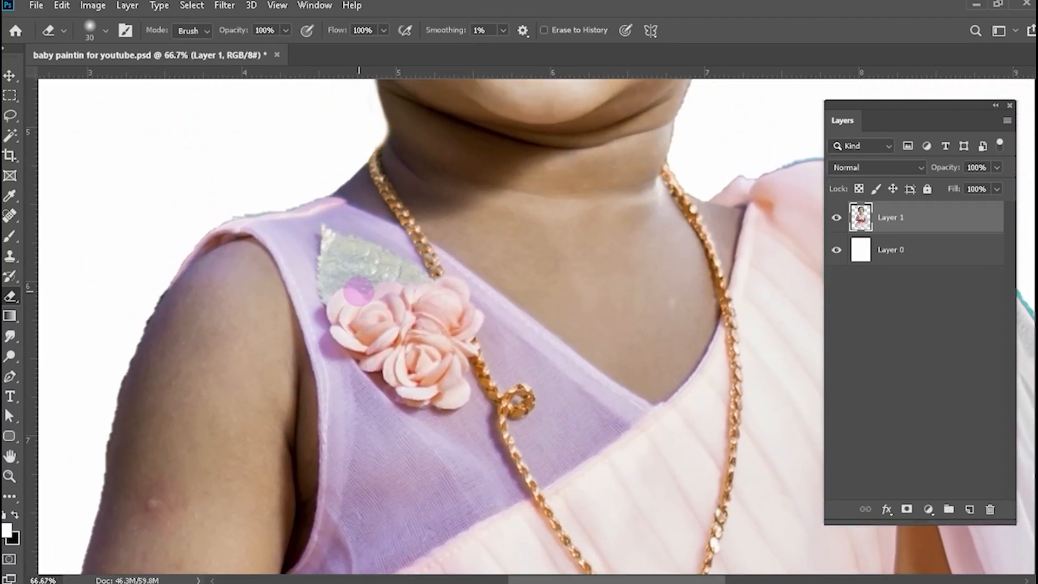
pyautogui.scroll(8, 358, 292)
pyautogui.hscroll(1, 358, 292)
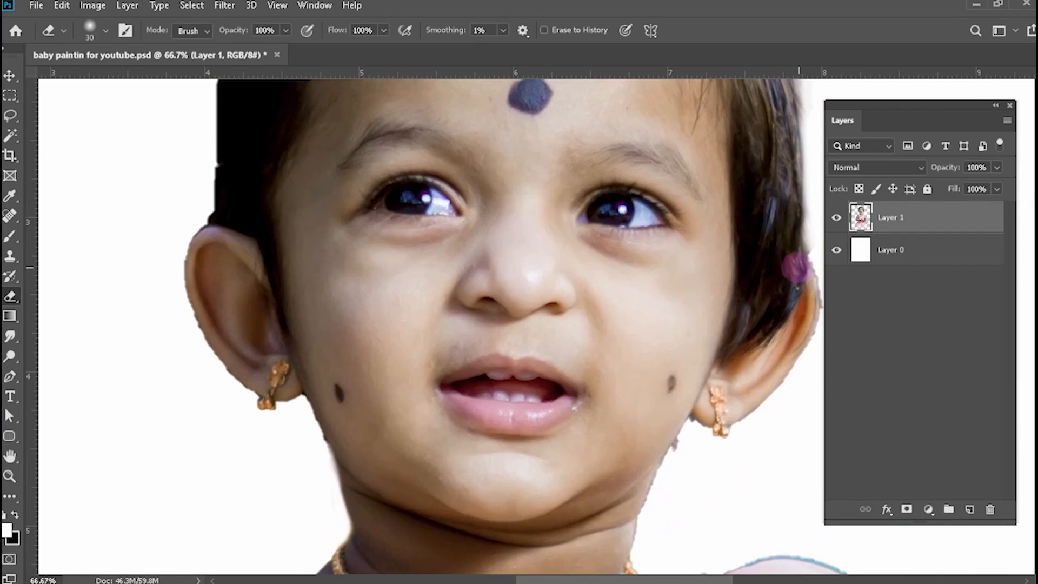
# Brighten Layer 1 with Levels by setting the midtone input level to 1.15, and return to the Eraser.
pyautogui.hotkey('ctrl', 'l')
pyautogui.moveTo(487, 76); pyautogui.dragTo(842, 199)
pyautogui.moveTo(828, 376)
pyautogui.mouseDown()
pyautogui.moveTo(843, 376)
pyautogui.moveTo(817, 376)
pyautogui.mouseUp()
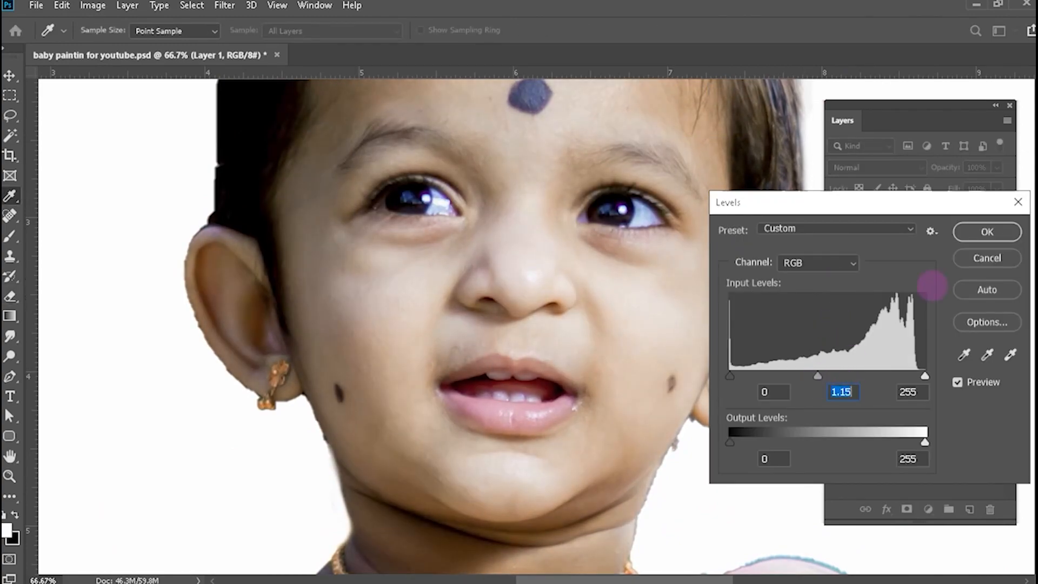
pyautogui.press('Return')
pyautogui.press('e')
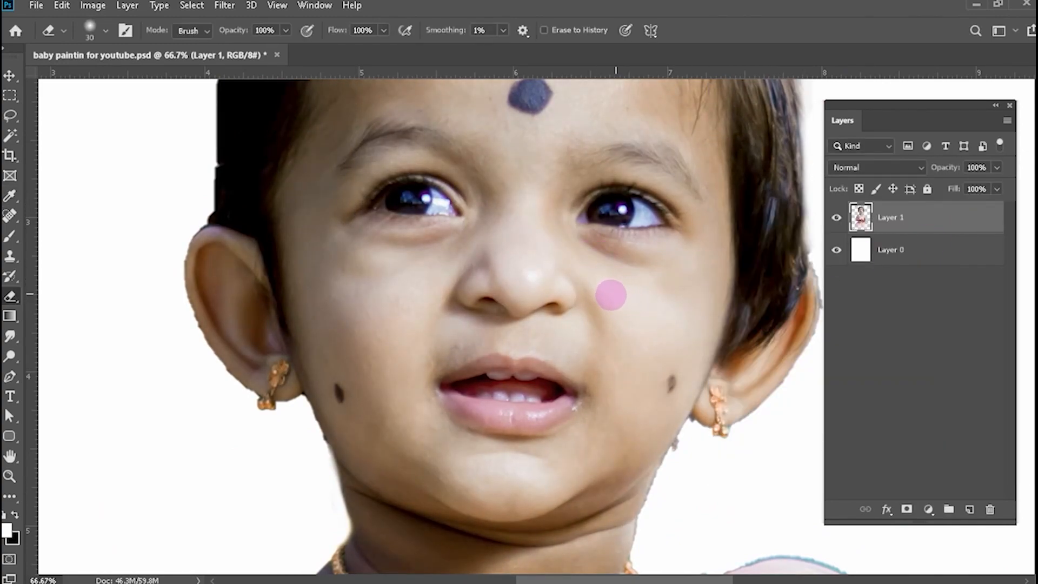
# Open Layer 1 in the Camera Raw filter and tint the Color Grading shadows orange at hue 16, saturation 59.
pyautogui.hotkey('ctrl', 'shift', 'a')
pyautogui.scroll(-5, 876, 373)
pyautogui.click(802, 366)
pyautogui.moveTo(787, 403); pyautogui.dragTo(805, 398)
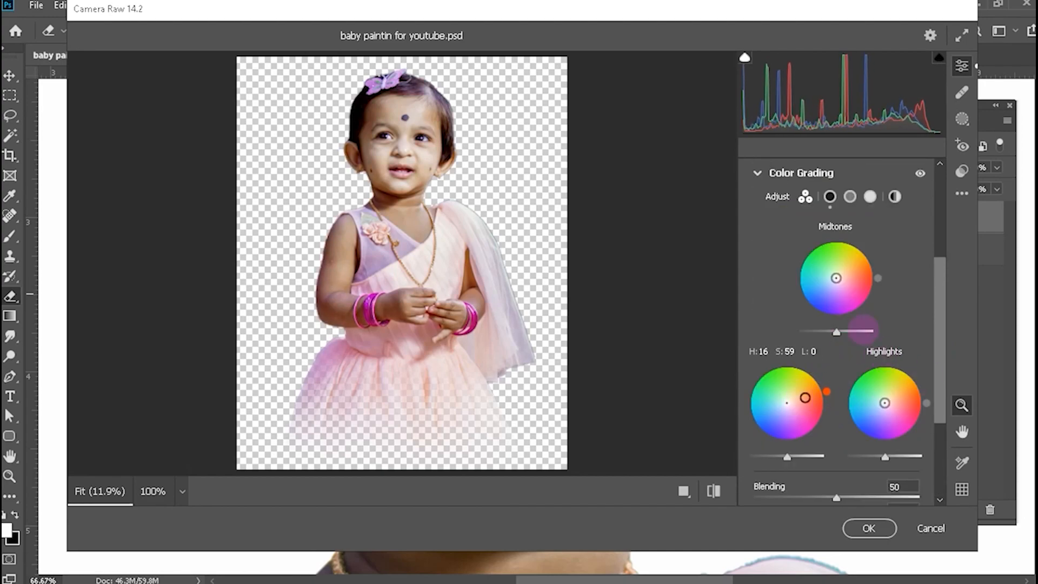
# Tint the midtones orange and the highlights magenta in Color Grading, and raise the luminance of the shadows and midtones.
pyautogui.moveTo(836, 278); pyautogui.dragTo(855, 269)
pyautogui.moveTo(884, 403); pyautogui.dragTo(890, 416)
pyautogui.moveTo(808, 460); pyautogui.dragTo(813, 457)
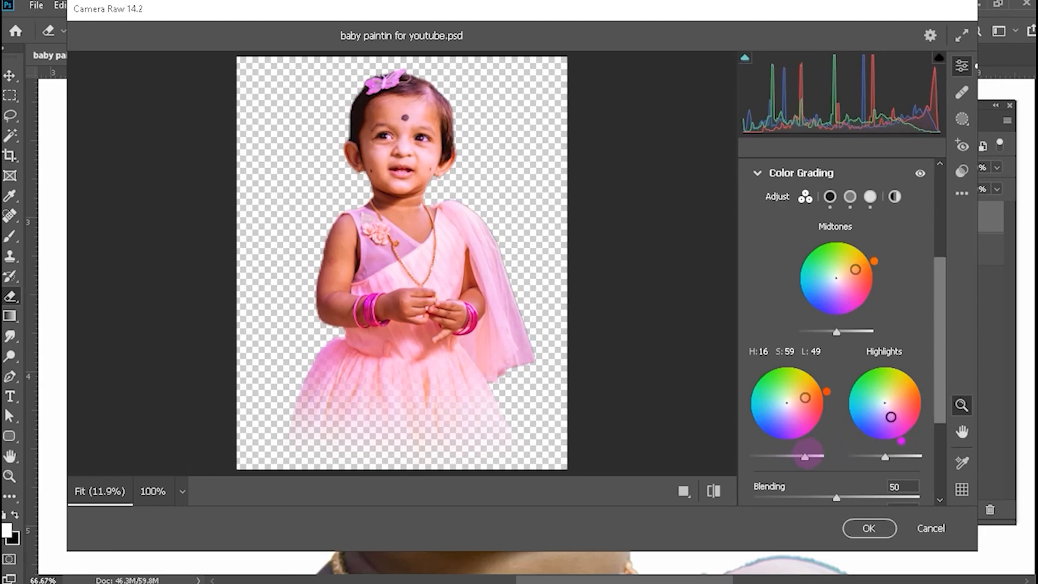
pyautogui.moveTo(836, 331); pyautogui.dragTo(844, 333)
# Set the Color Grading blending to 46 and balance to +18, and fine-tune the shadow and midtone wheels.
pyautogui.scroll(-2, 927, 436)
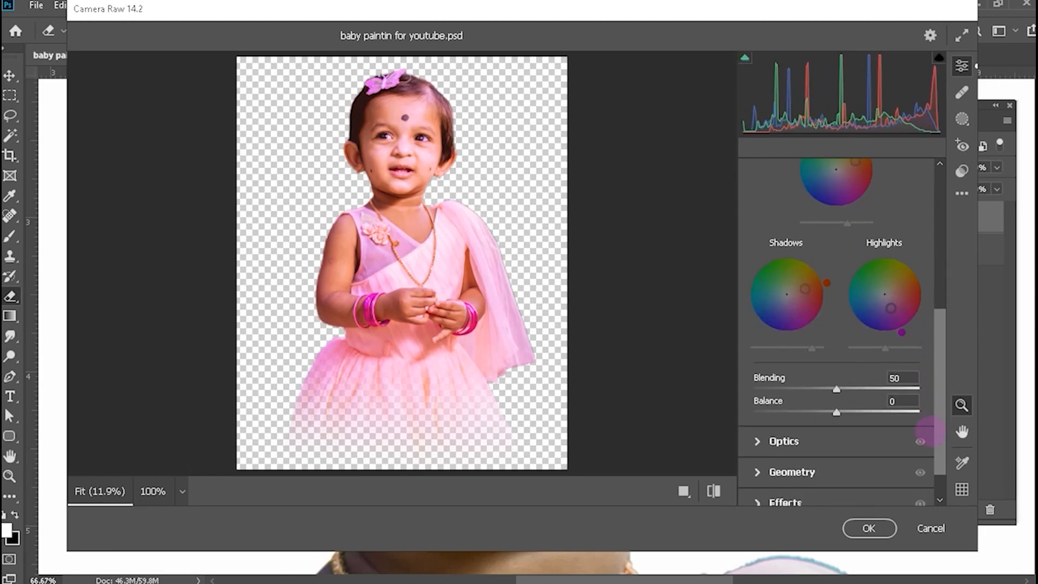
pyautogui.hotkey('ctrl', '+')
pyautogui.hotkey('ctrl', '+')
pyautogui.moveTo(478, 127); pyautogui.dragTo(476, 350)
pyautogui.moveTo(837, 412); pyautogui.dragTo(816, 414)
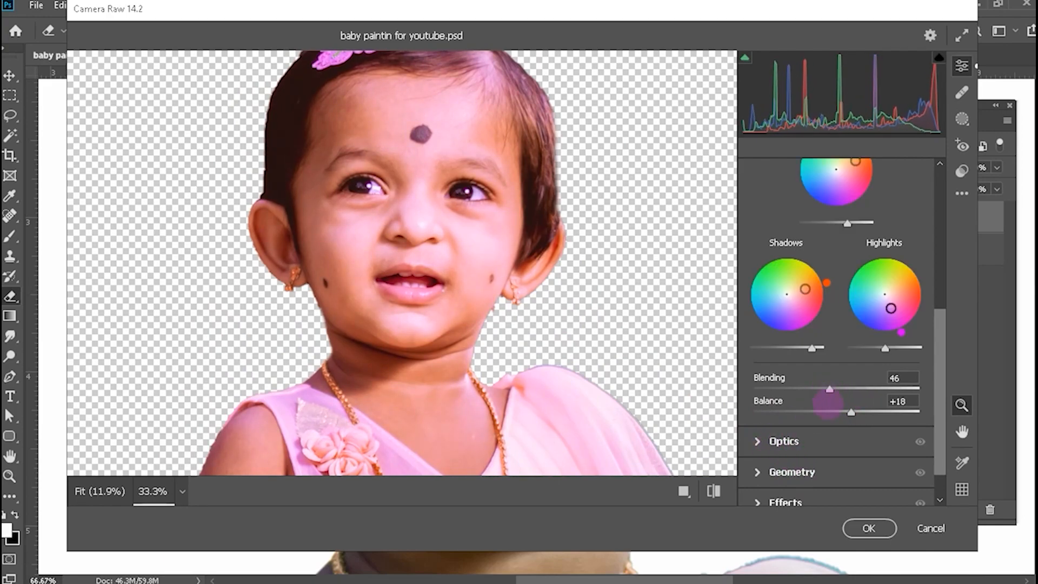
pyautogui.scroll(1, 807, 319)
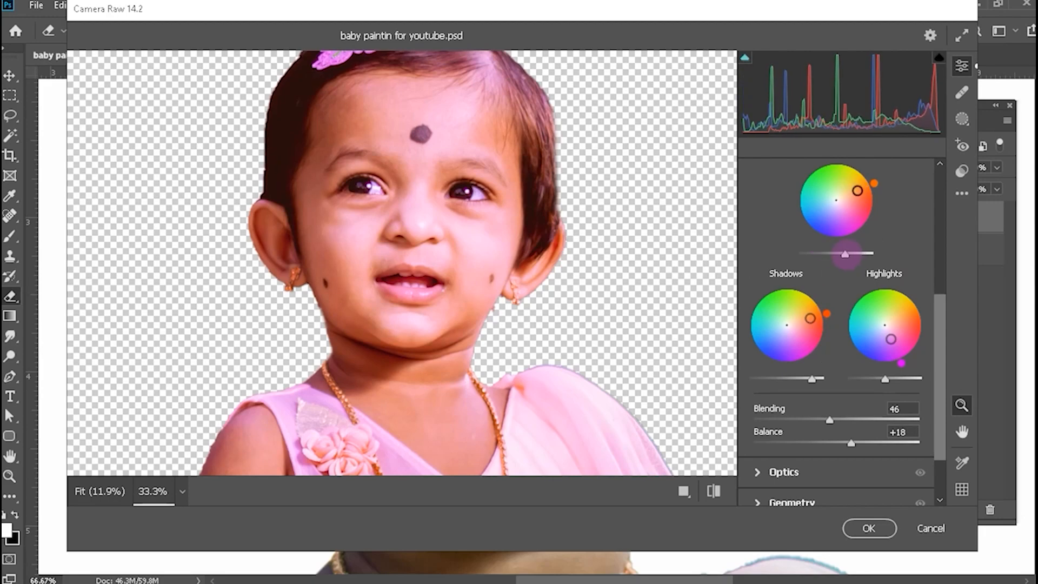
# Set Shadows to -16 and Blacks to +11, raise Dehaze slightly, and apply the Camera Raw filter.
pyautogui.scroll(10, 843, 260)
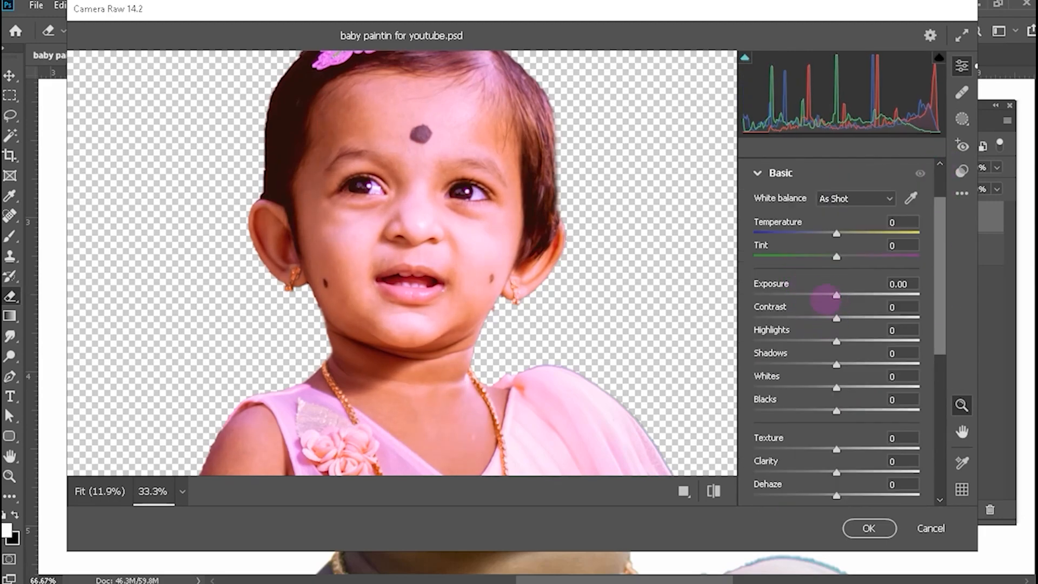
pyautogui.moveTo(837, 365); pyautogui.dragTo(841, 341)
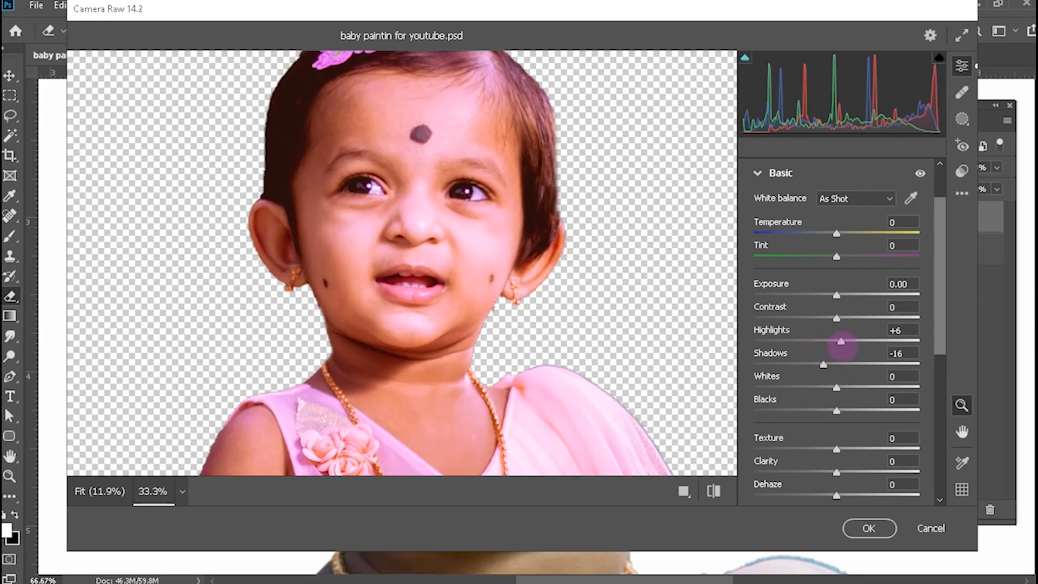
pyautogui.moveTo(836, 411); pyautogui.dragTo(845, 411)
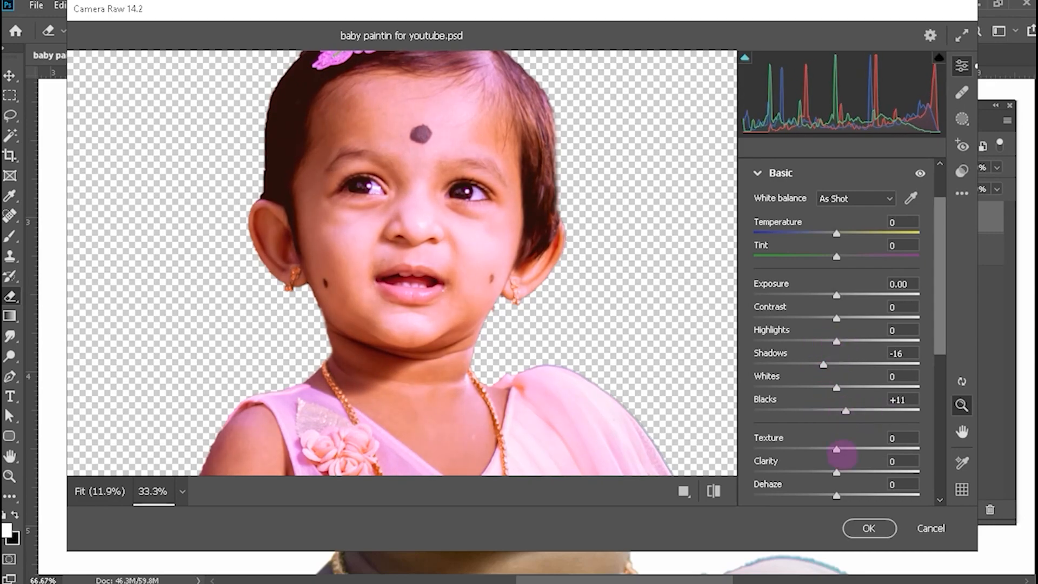
pyautogui.moveTo(836, 496)
pyautogui.mouseDown()
pyautogui.moveTo(853, 495)
pyautogui.moveTo(822, 493)
pyautogui.moveTo(839, 493)
pyautogui.mouseUp()
pyautogui.click(867, 528)
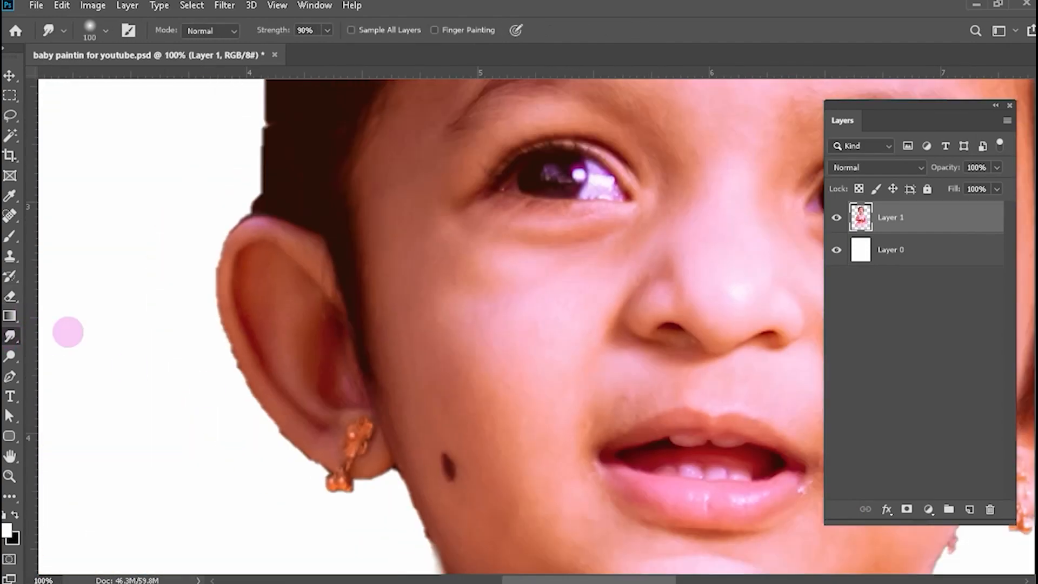
# Smooth the forehead skin between the left hairline and the bindi with the Smudge tool at 100% strength and up to 125 px.
pyautogui.scroll(5, 743, 264)
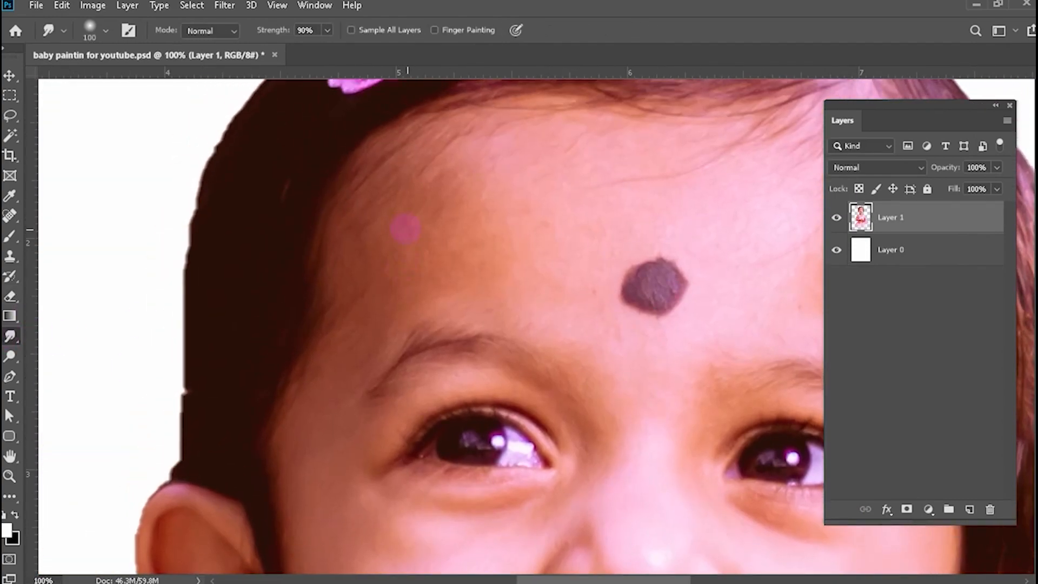
pyautogui.press('F6')
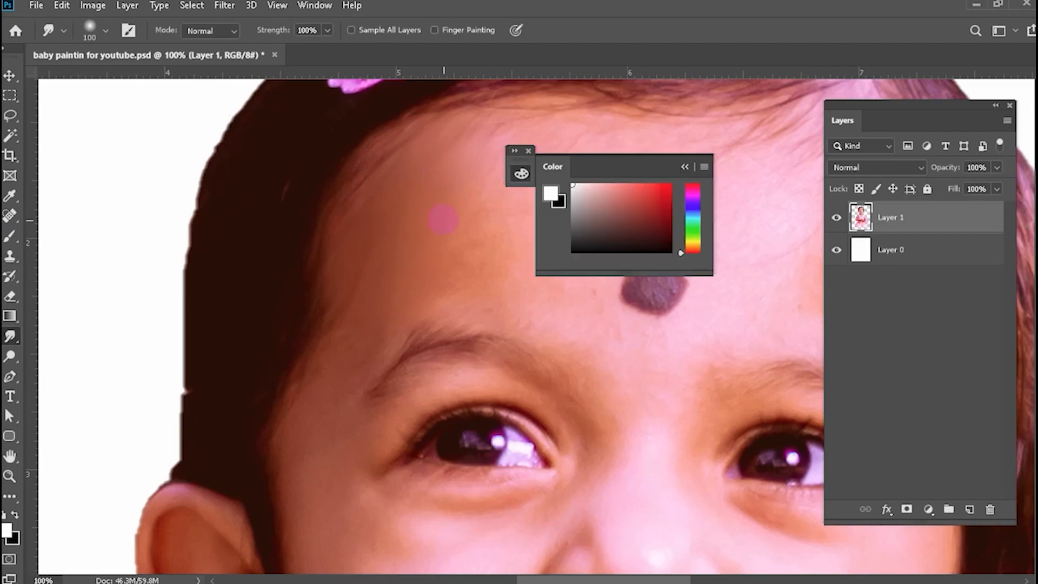
pyautogui.press('F6')
pyautogui.press('F5')
pyautogui.press('F5')
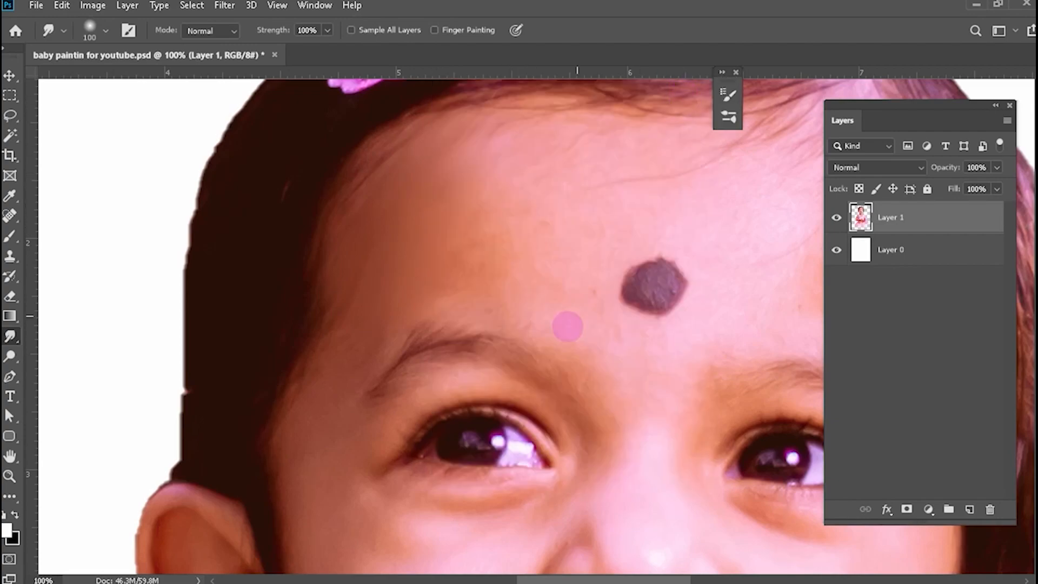
pyautogui.press(']')
pyautogui.press(']')
pyautogui.press(']')
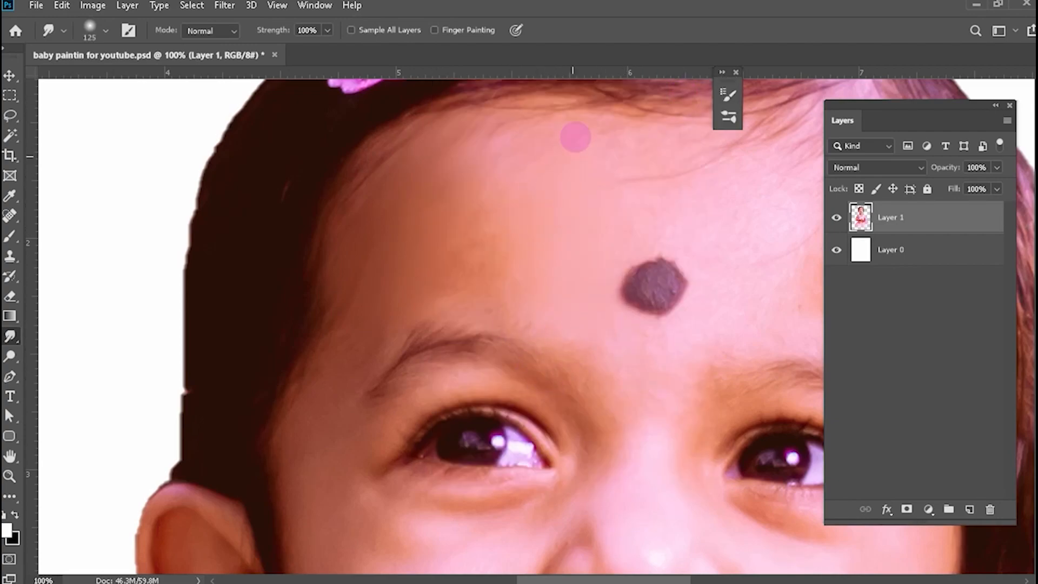
# Smudge the skin at the left temple between the hairline and the eyebrow with a 90 px brush.
pyautogui.press('[')
pyautogui.press('[')
pyautogui.scroll(-4, 478, 174)
pyautogui.hscroll(-4, 478, 174)
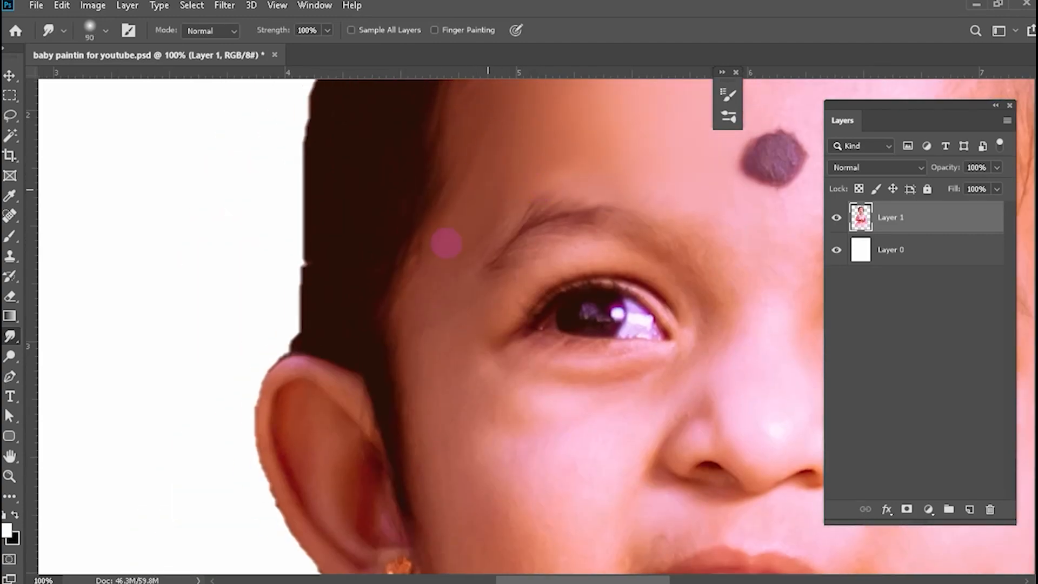
pyautogui.press(']')
# Smudge the left cheek skin between the ear, eye and mouth with a 100 px brush.
pyautogui.scroll(-8, 460, 296)
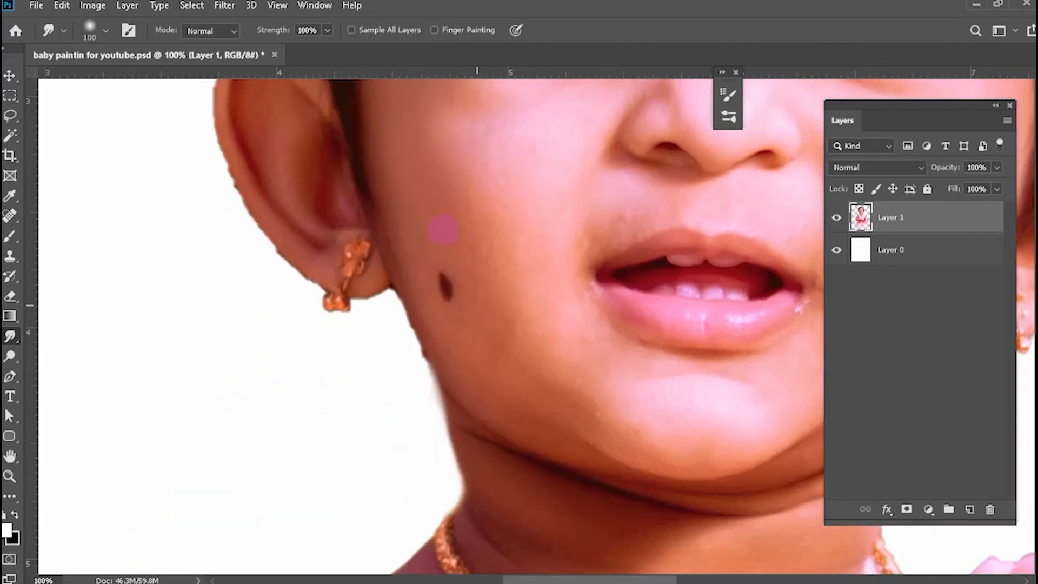
pyautogui.scroll(6, 486, 226)
pyautogui.hscroll(-2, 486, 226)
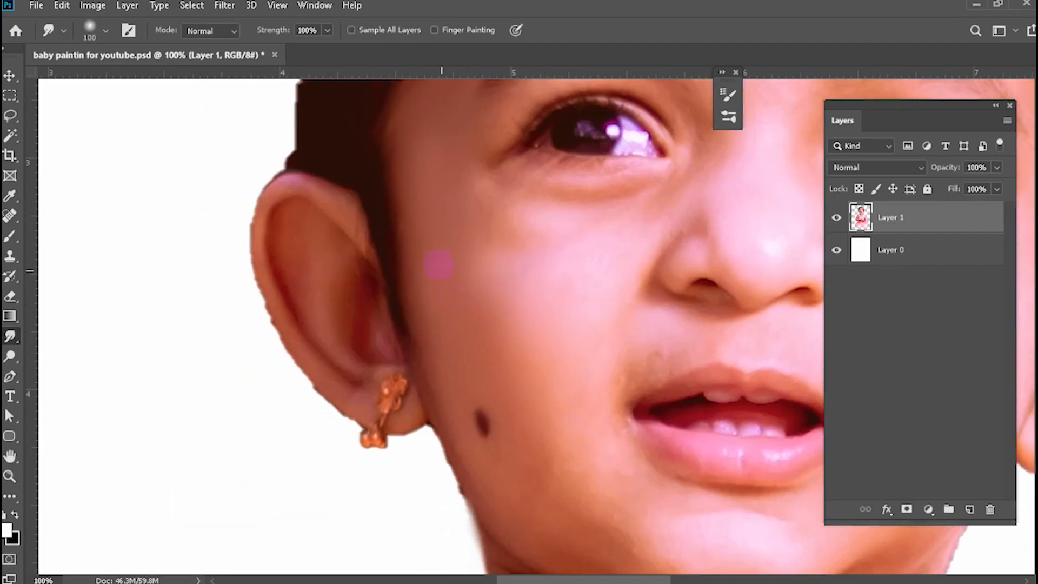
pyautogui.press('[')
pyautogui.press('[')
pyautogui.scroll(-7, 435, 265)
# Smudge the skin between the inner corner of the left eye and the nose bridge with a 60 px brush.
pyautogui.scroll(12, 476, 213)
pyautogui.hscroll(9, 476, 214)
pyautogui.scroll(2, 420, 301)
pyautogui.hscroll(-2, 419, 301)
pyautogui.press('[')
pyautogui.press('[')
pyautogui.press('[')
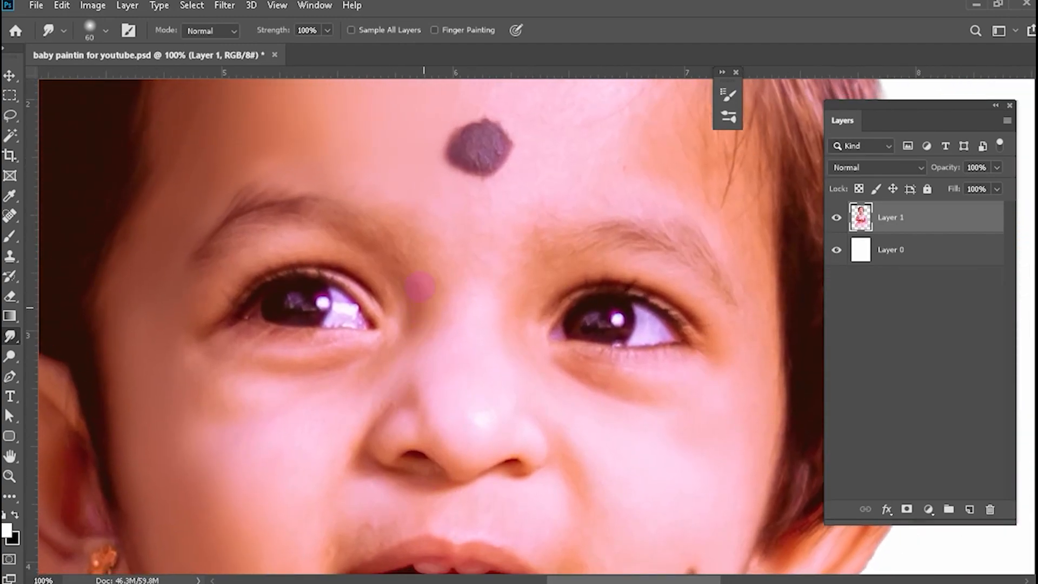
# Smudge the upper left forehead below the hairline with the brush enlarged to 100 px.
pyautogui.scroll(2, 421, 287)
pyautogui.press(']')
pyautogui.press(']')
pyautogui.press(']')
pyautogui.press(']')
pyautogui.scroll(5, 420, 309)
pyautogui.hscroll(-3, 419, 308)
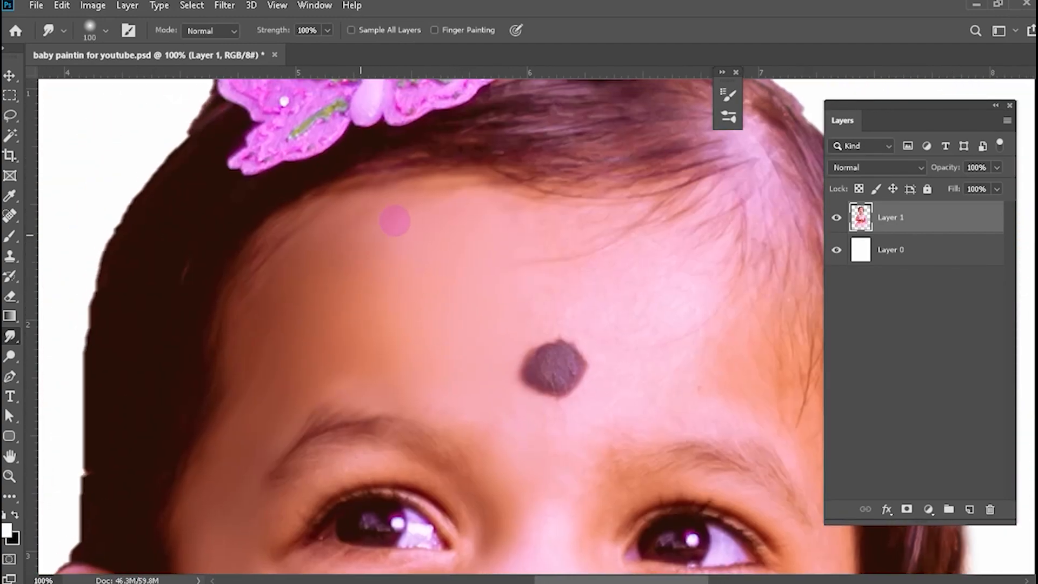
pyautogui.moveTo(403, 229)
pyautogui.mouseDown()
pyautogui.moveTo(376, 248)
pyautogui.moveTo(435, 238)
pyautogui.moveTo(396, 268)
pyautogui.mouseUp()
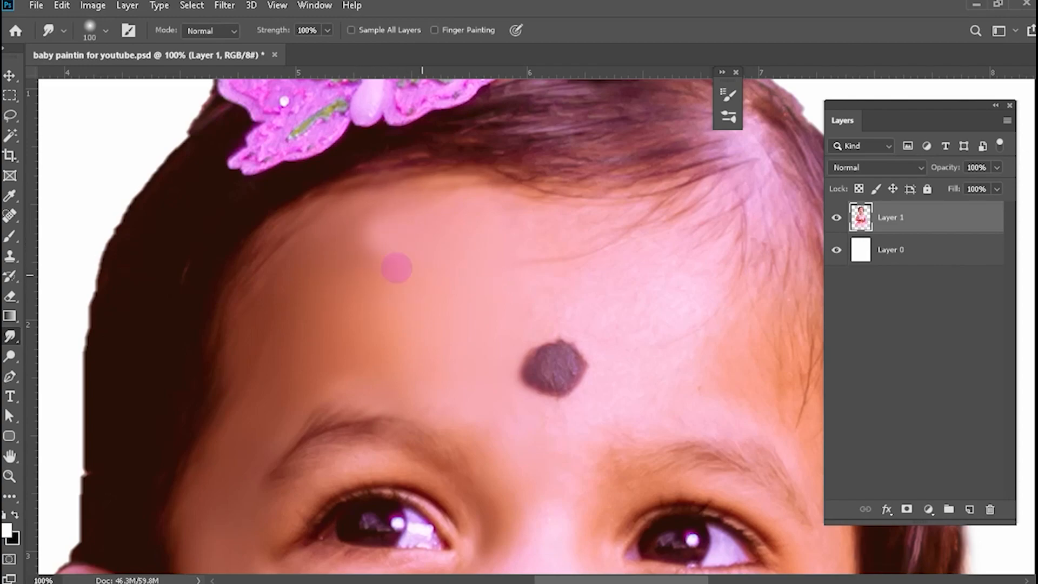
# Smudge the forehead skin above and beside the bindi, reducing the brush to 90 px and 80 px.
pyautogui.scroll(-1, 359, 237)
pyautogui.hscroll(3, 359, 237)
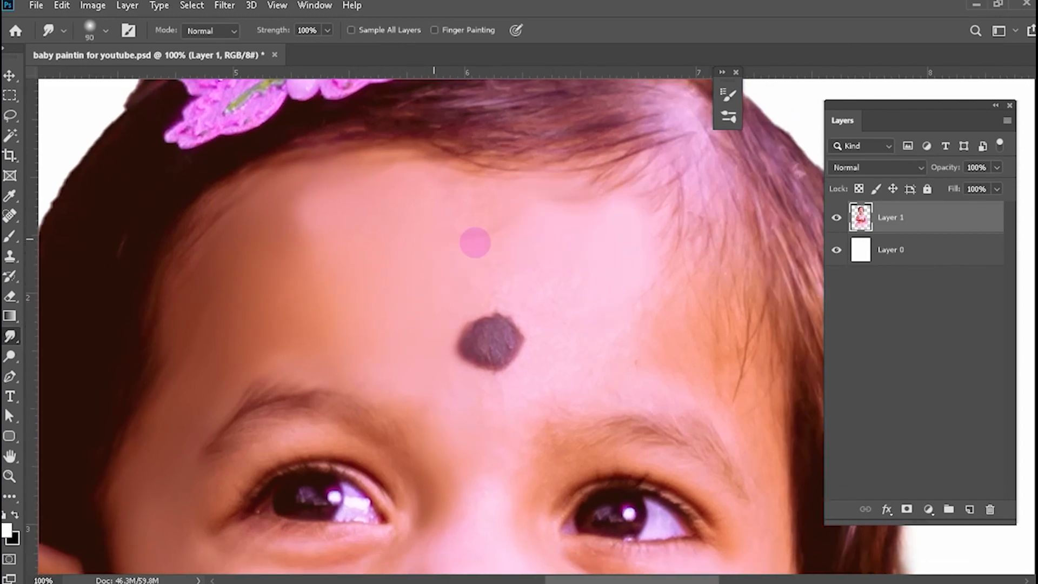
pyautogui.scroll(-2, 564, 228)
pyautogui.press('[')
pyautogui.press('[')
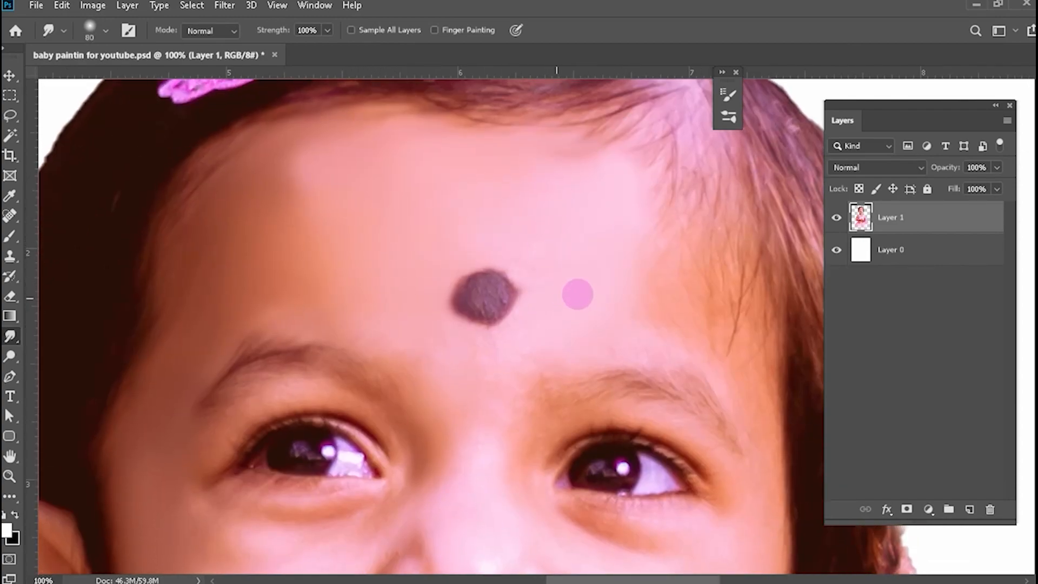
# Smudge the skin between the eyebrows and down the nose bridge, reducing the brush to 70 px and 50 px.
pyautogui.press('[')
pyautogui.scroll(-3, 538, 265)
pyautogui.hscroll(-1, 538, 264)
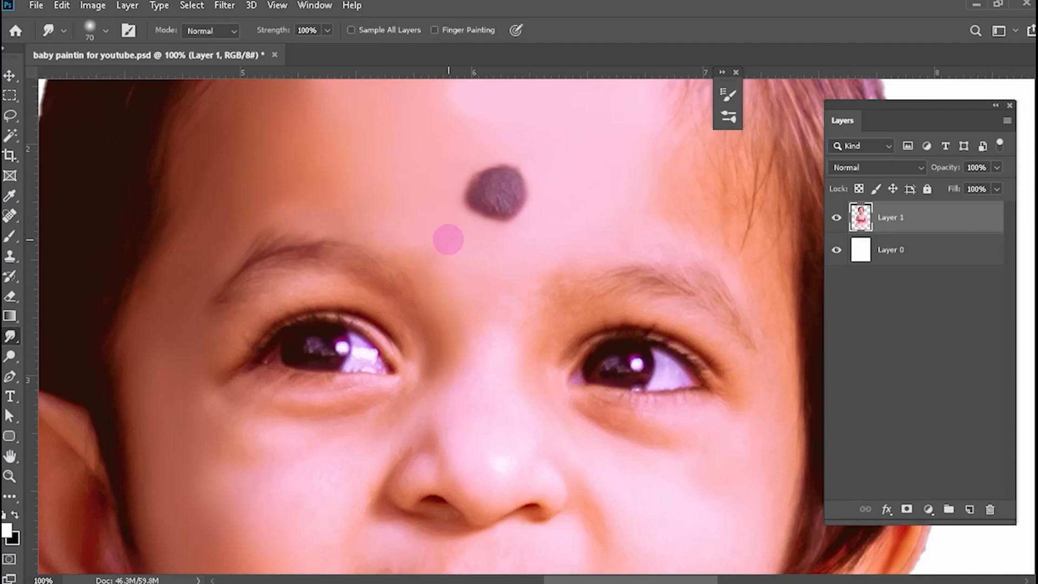
pyautogui.scroll(-2, 524, 394)
pyautogui.hscroll(2, 525, 395)
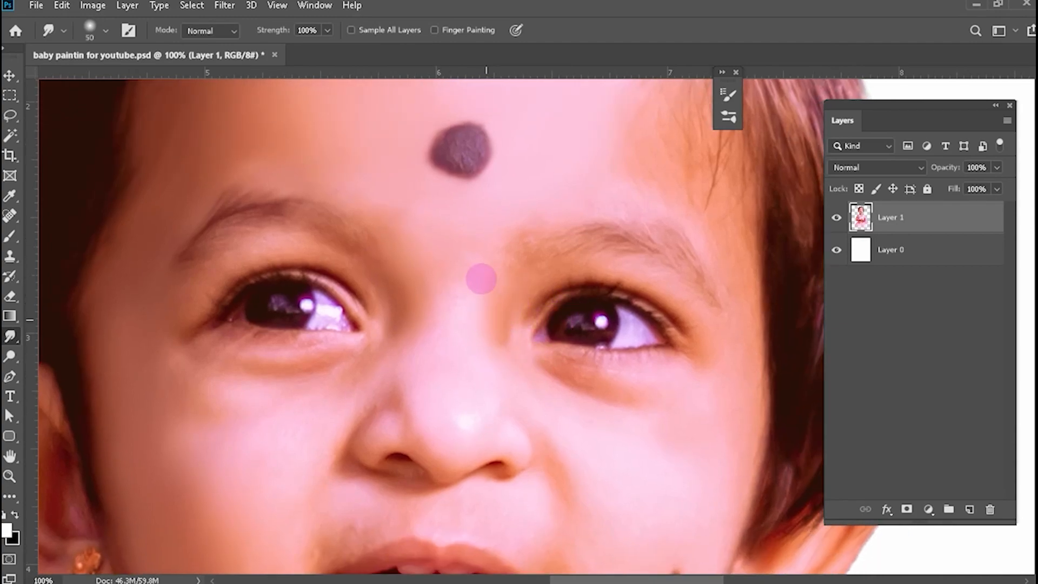
pyautogui.press('[')
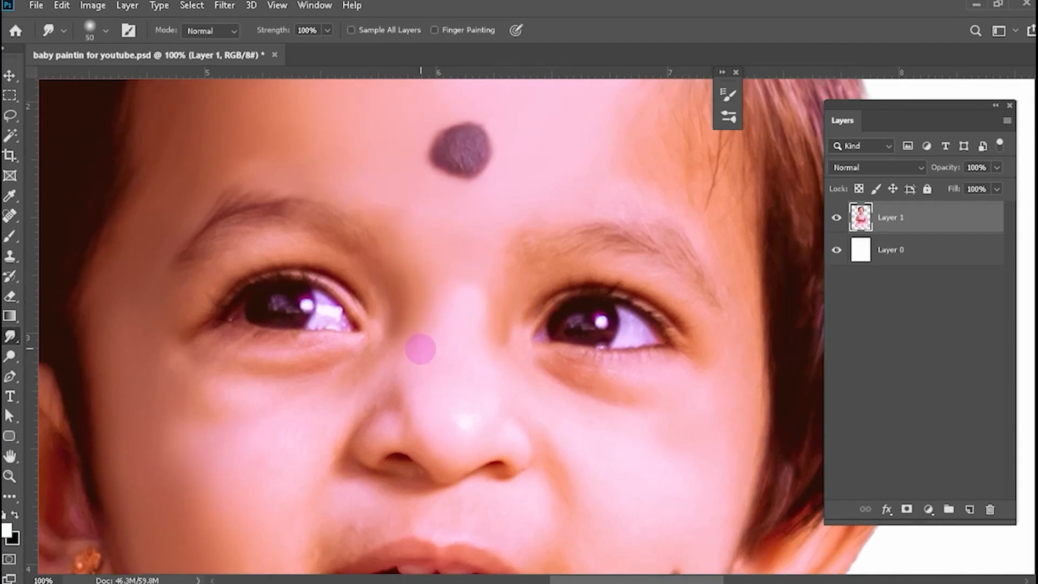
# Smudge the left side of the nose and the skin between the left nostril and the upper lip with a smaller brush.
pyautogui.press('[')
pyautogui.press('[')
pyautogui.press('[')
pyautogui.scroll(-2, 420, 349)
pyautogui.hscroll(-1, 420, 349)
pyautogui.press(']')
pyautogui.scroll(-3, 384, 308)
pyautogui.hscroll(1, 384, 307)
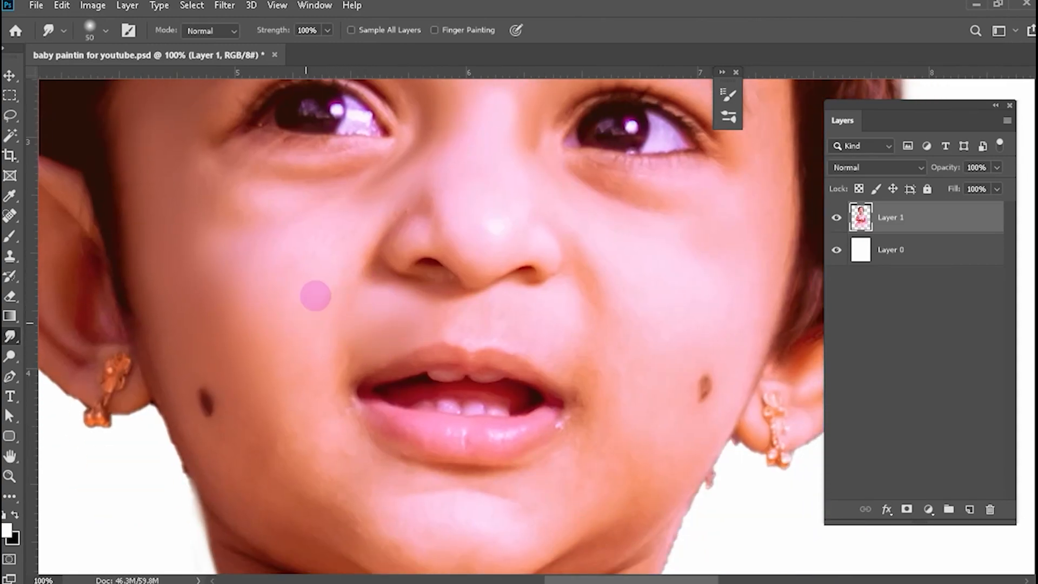
# Smudge the left cheek between the nose, mouth corner and cheek dot with the brush enlarged to 150 px.
pyautogui.press(']')
pyautogui.press(']')
pyautogui.press(']')
pyautogui.press(']')
pyautogui.press(']')
pyautogui.press('[')
pyautogui.scroll(-3, 238, 293)
pyautogui.hscroll(1, 233, 325)
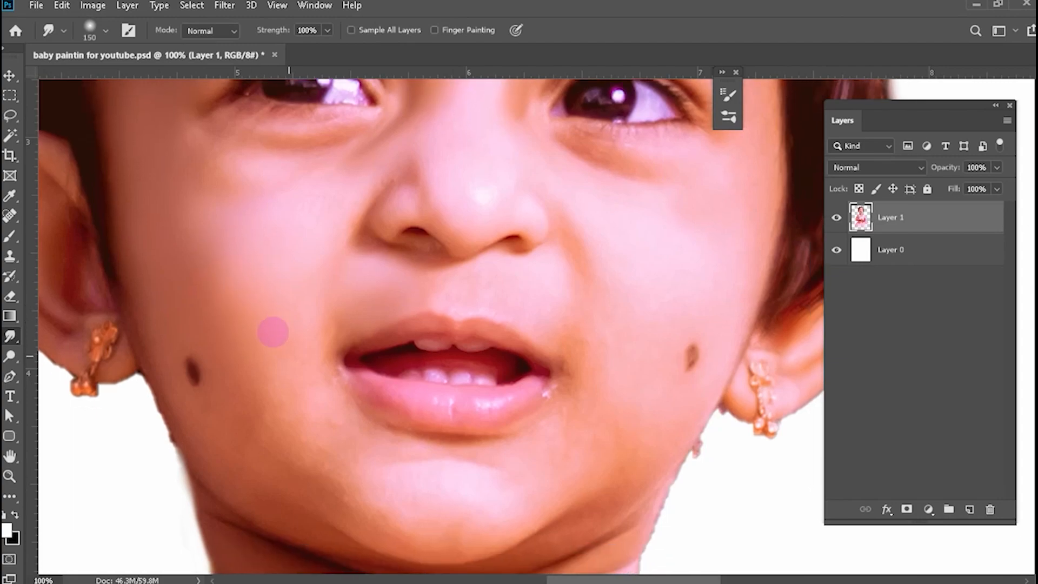
# Smudge the chin and the left jaw below the lower lip with a 70 px and 80 px brush.
pyautogui.press('[')
pyautogui.press('[')
pyautogui.scroll(-1, 314, 373)
pyautogui.hscroll(1, 324, 384)
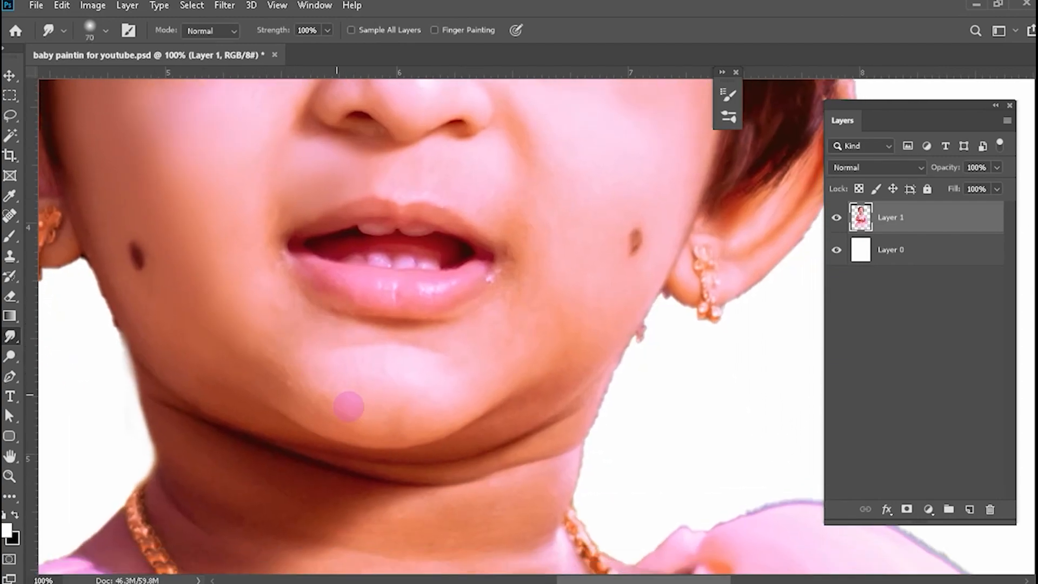
pyautogui.press(']')
pyautogui.press(']')
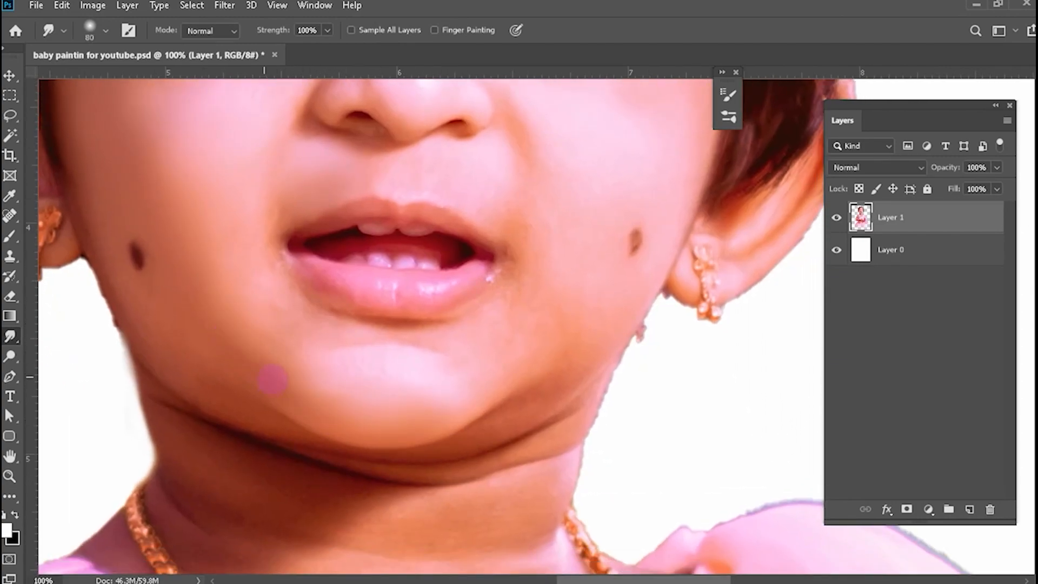
pyautogui.press(']')
pyautogui.press(']')
# Smudge the skin beside the right mouth corner and the lower right cheek, enlarging the brush from 45 px to 90 px.
pyautogui.hscroll(1, 463, 371)
pyautogui.scroll(2, 497, 329)
pyautogui.hscroll(1, 496, 328)
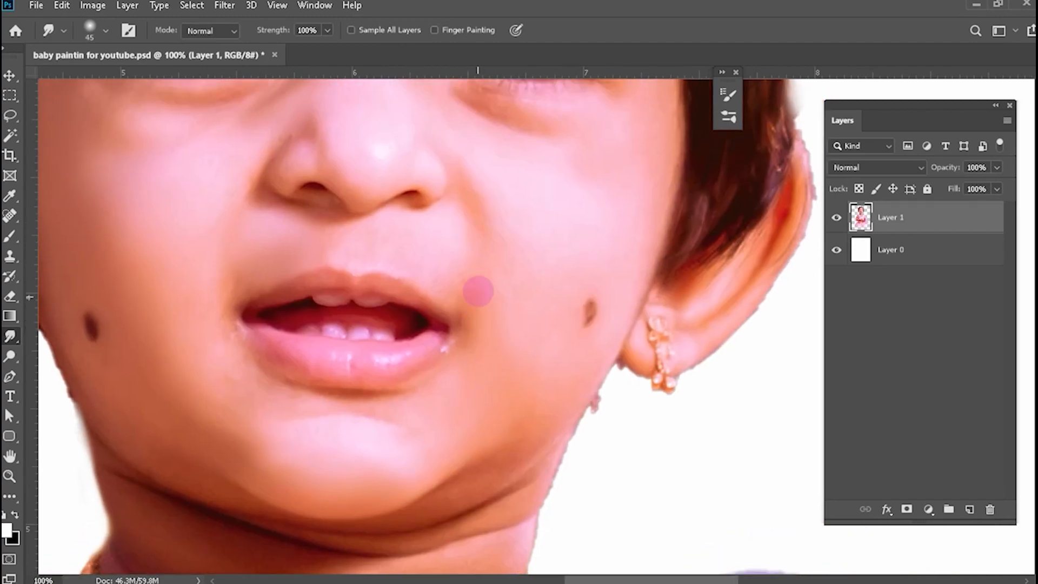
pyautogui.press(']')
pyautogui.press(']')
pyautogui.press(']')
pyautogui.press(']')
pyautogui.scroll(3, 449, 319)
pyautogui.hscroll(2, 449, 319)
pyautogui.scroll(-2, 389, 324)
pyautogui.hscroll(1, 389, 325)
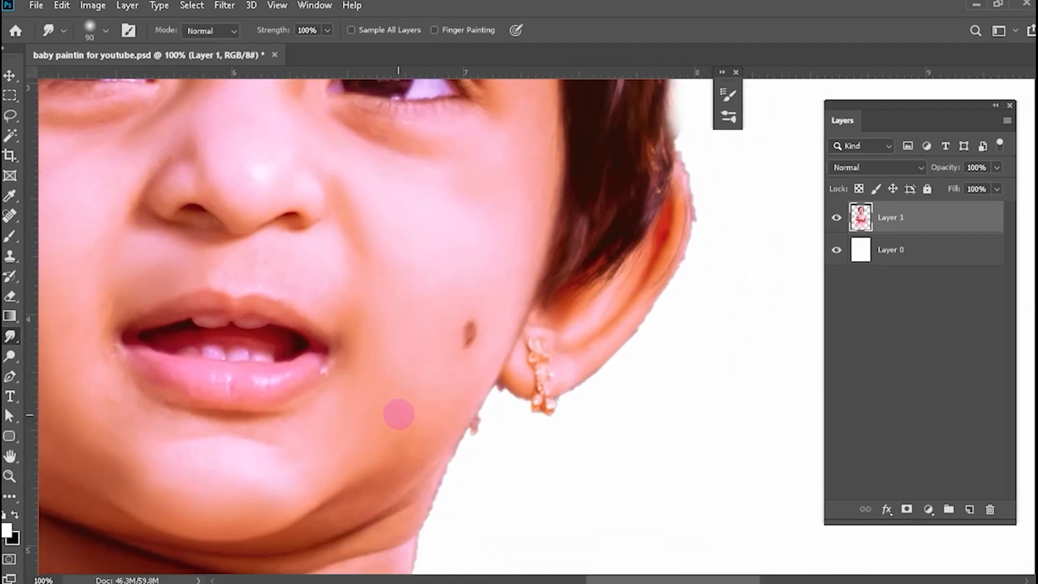
# Smudge the right side of the face from the cheek up to the temple with a 90 px brush.
pyautogui.scroll(3, 399, 415)
pyautogui.hscroll(1, 399, 414)
pyautogui.scroll(2, 487, 311)
pyautogui.hscroll(1, 487, 311)
pyautogui.scroll(1, 455, 260)
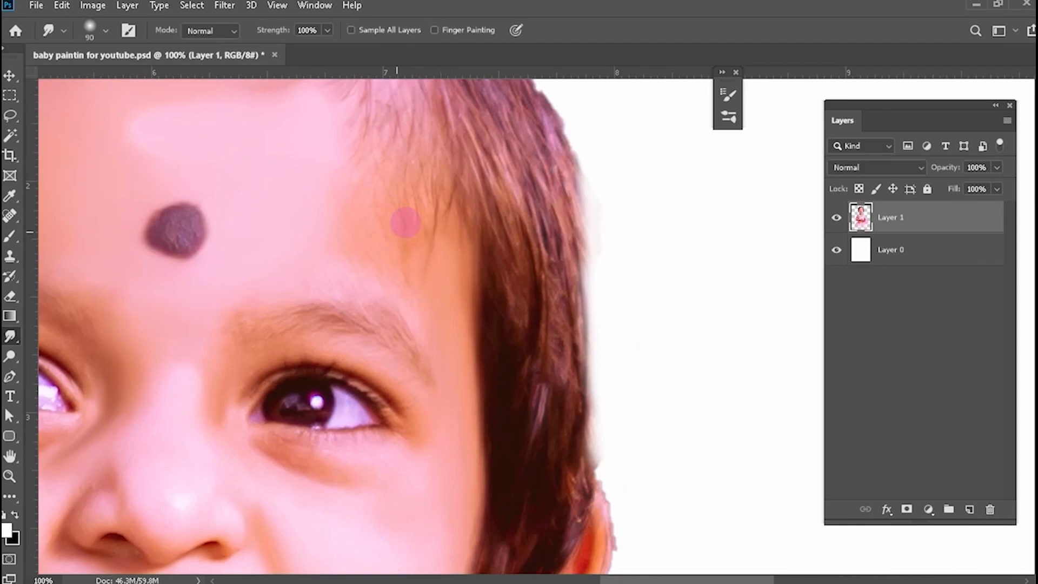
# Smudge the right temple along the hairline and the skin at the left eyebrow's inner end, reducing the brush to 60 px.
pyautogui.press('[')
pyautogui.press('[')
pyautogui.press('[')
pyautogui.scroll(1, 510, 329)
pyautogui.hscroll(-1, 510, 330)
pyautogui.scroll(2, 482, 287)
pyautogui.hscroll(-2, 482, 287)
pyautogui.scroll(-3, 482, 287)
pyautogui.hscroll(-2, 482, 287)
pyautogui.scroll(-1, 399, 218)
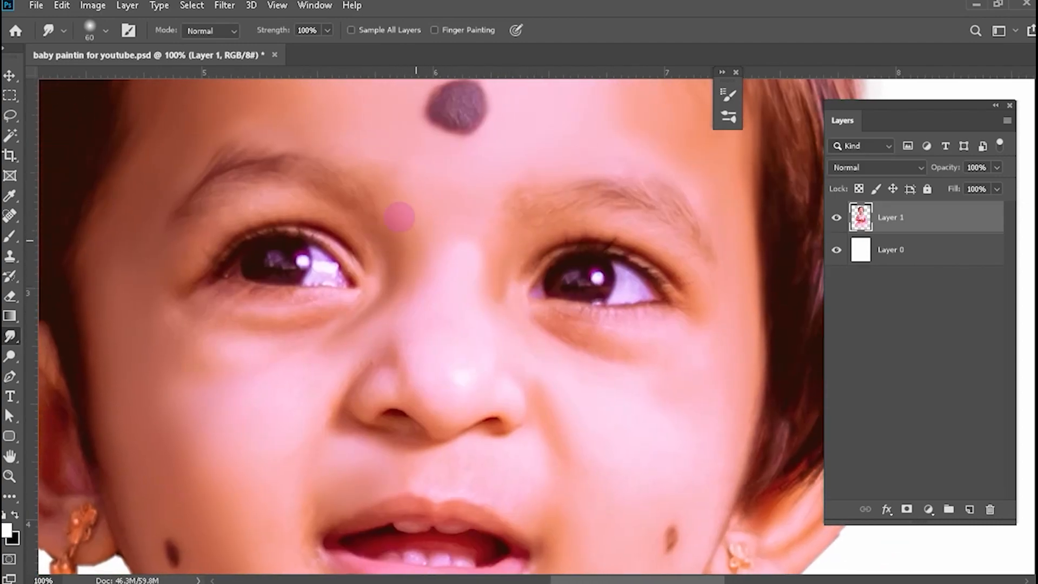
# Smudge a smooth pale highlight into the skin between the left eyebrow and the upper eyelid.
pyautogui.scroll(1, 383, 339)
pyautogui.hscroll(-4, 389, 319)
pyautogui.scroll(1, 416, 292)
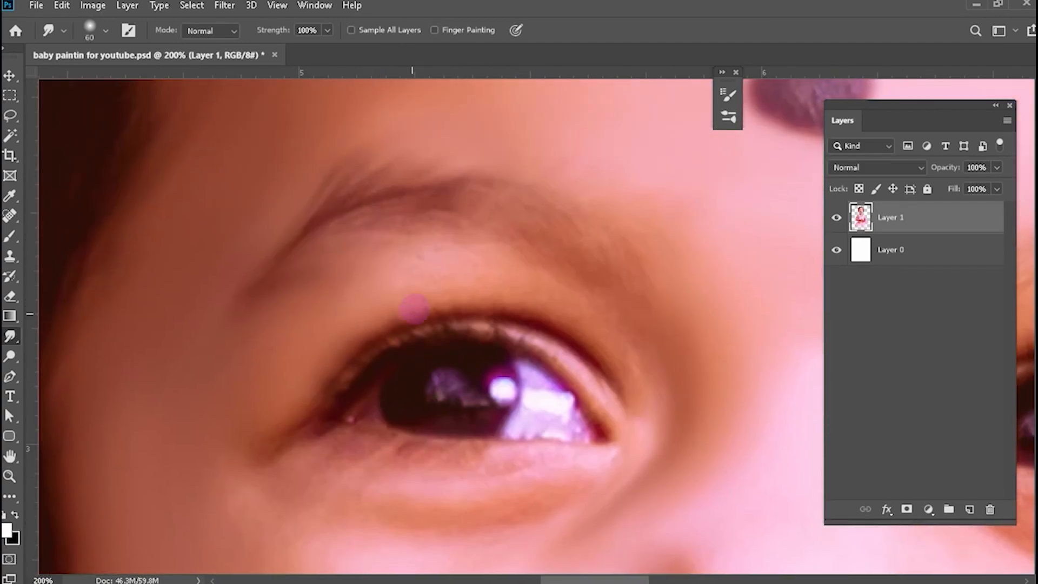
pyautogui.moveTo(473, 265); pyautogui.dragTo(396, 291)
pyautogui.hscroll(3, 532, 297)
pyautogui.scroll(-1, 463, 239)
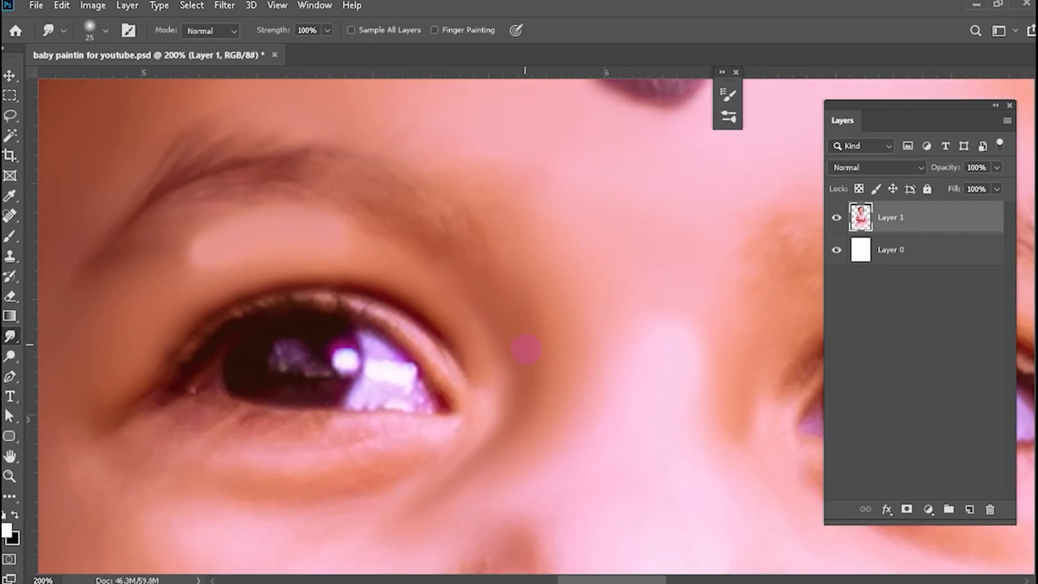
# Smudge the skin around the inner corner of the left eye with a 25 px and 15 px brush.
pyautogui.scroll(-3, 522, 361)
pyautogui.hscroll(-1, 504, 345)
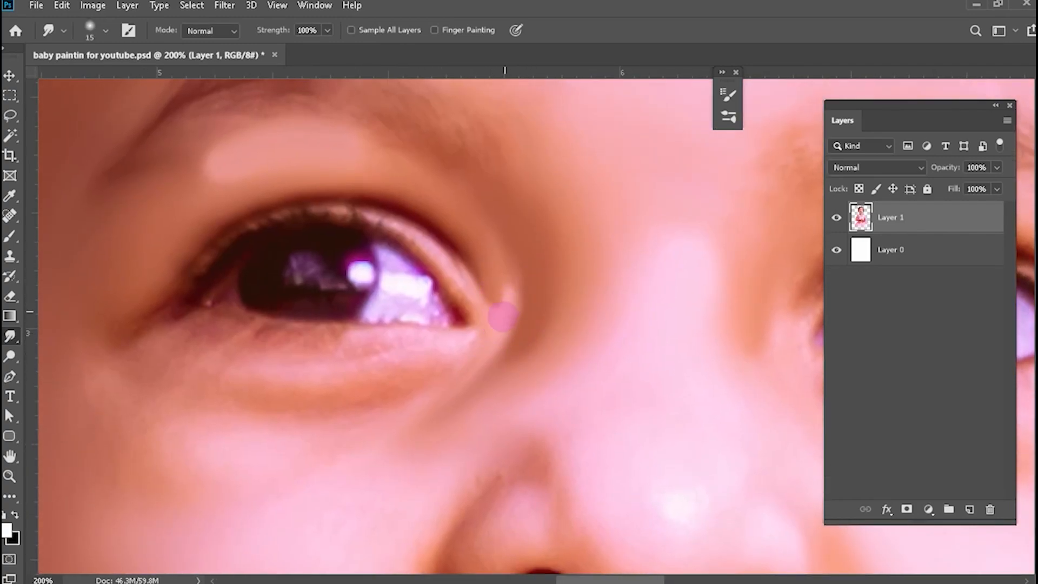
pyautogui.hscroll(-3, 567, 303)
pyautogui.scroll(-1, 567, 303)
# Smudge the fold under the left eye into a smooth curved band with a 30 px brush.
pyautogui.press(']')
pyautogui.press(']')
pyautogui.hscroll(-3, 674, 306)
pyautogui.scroll(-1, 674, 306)
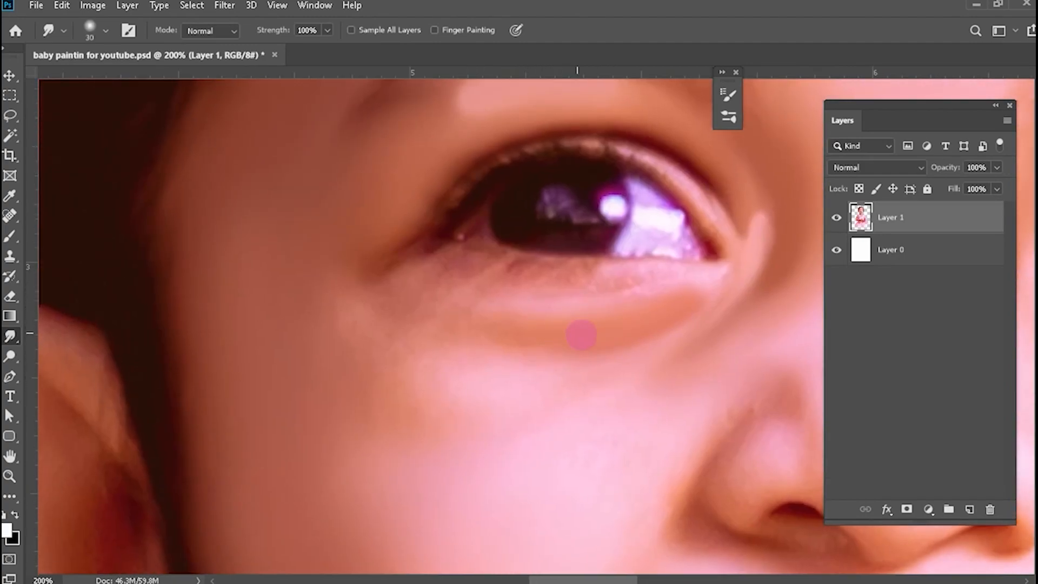
pyautogui.hscroll(3, 581, 335)
pyautogui.scroll(-1, 582, 335)
# Smudge the lower eyelid directly beneath the left eye with a 20 px and 10 px brush.
pyautogui.press('[')
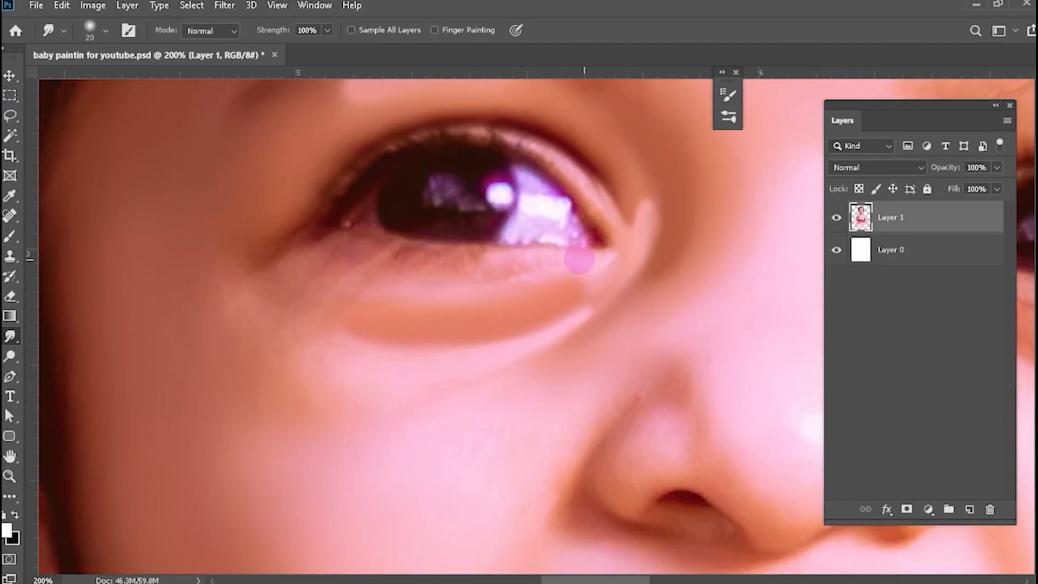
pyautogui.hscroll(-3, 573, 292)
pyautogui.scroll(1, 527, 311)
pyautogui.press('[')
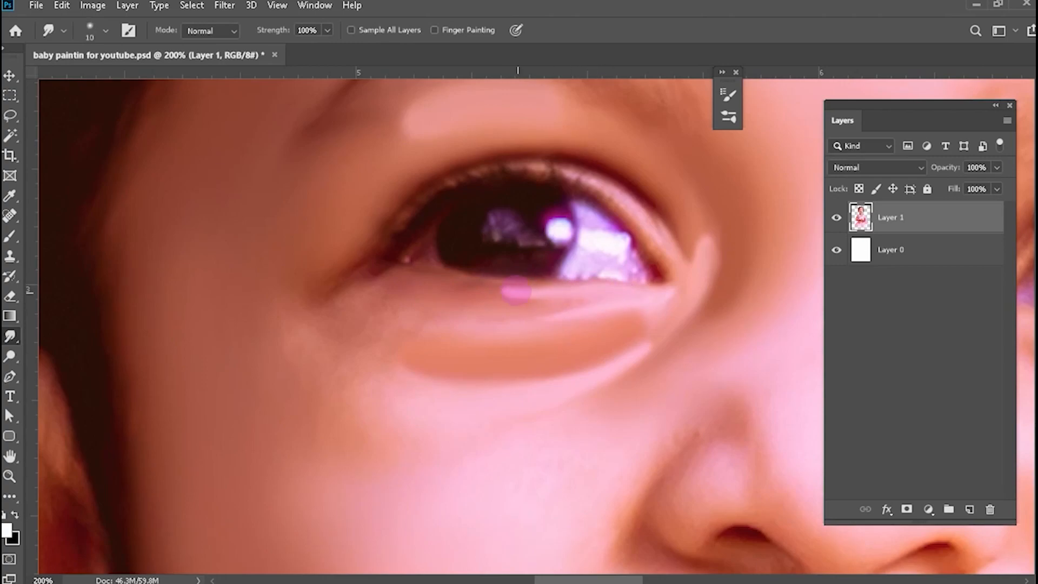
# Smudge the upper eyelid rim of the left eye into a smooth pale line with a 10 px brush.
pyautogui.hscroll(4, 462, 297)
pyautogui.scroll(2, 497, 282)
pyautogui.press('[')
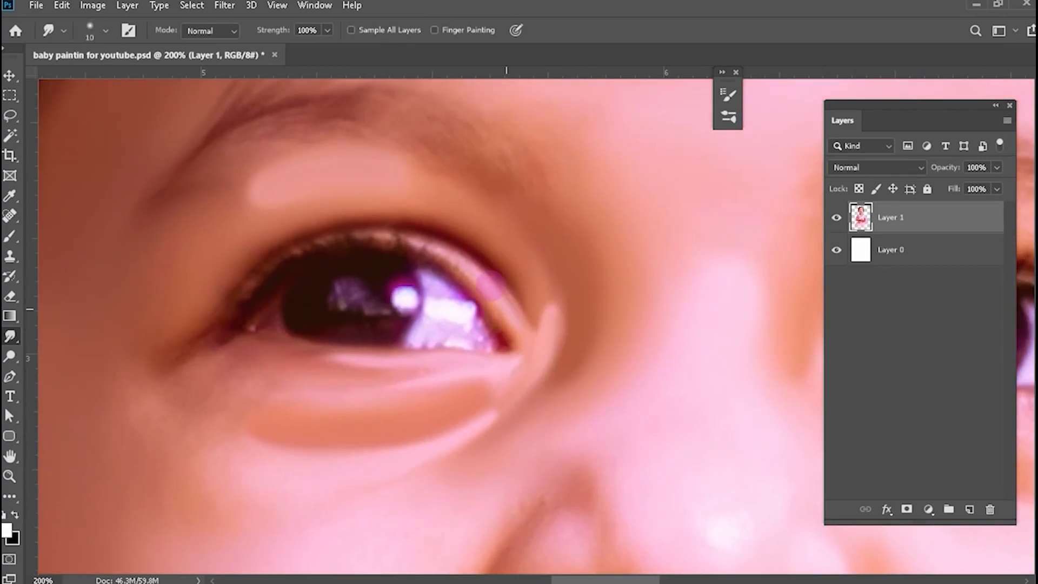
pyautogui.moveTo(470, 269)
pyautogui.mouseDown()
pyautogui.moveTo(409, 236)
pyautogui.moveTo(330, 234)
pyautogui.mouseUp()
pyautogui.press('[')
pyautogui.press('[')
pyautogui.press('[')
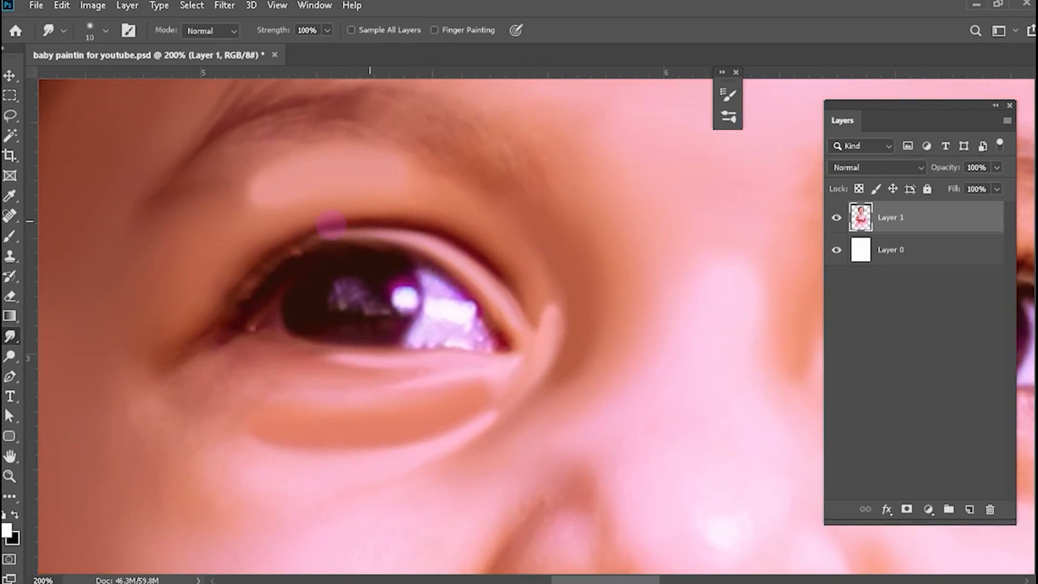
# Smudge the skin below the outer corner of the left eye and the upper cheek with a 40 px and 60 px brush.
pyautogui.scroll(-4, 268, 260)
pyautogui.hscroll(-2, 302, 276)
pyautogui.press(']')
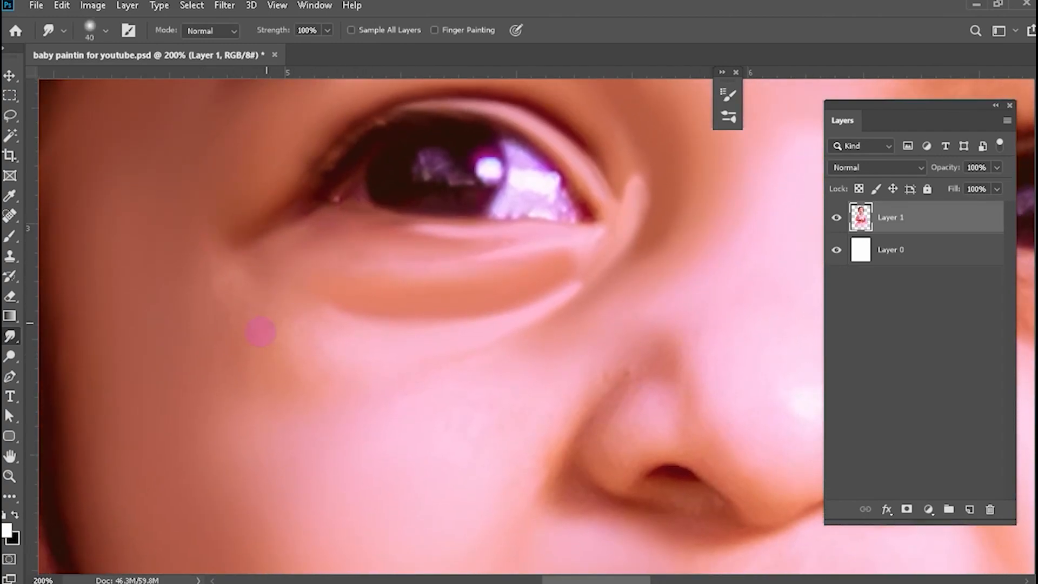
pyautogui.scroll(-2, 210, 290)
pyautogui.hscroll(-2, 210, 290)
pyautogui.press('[')
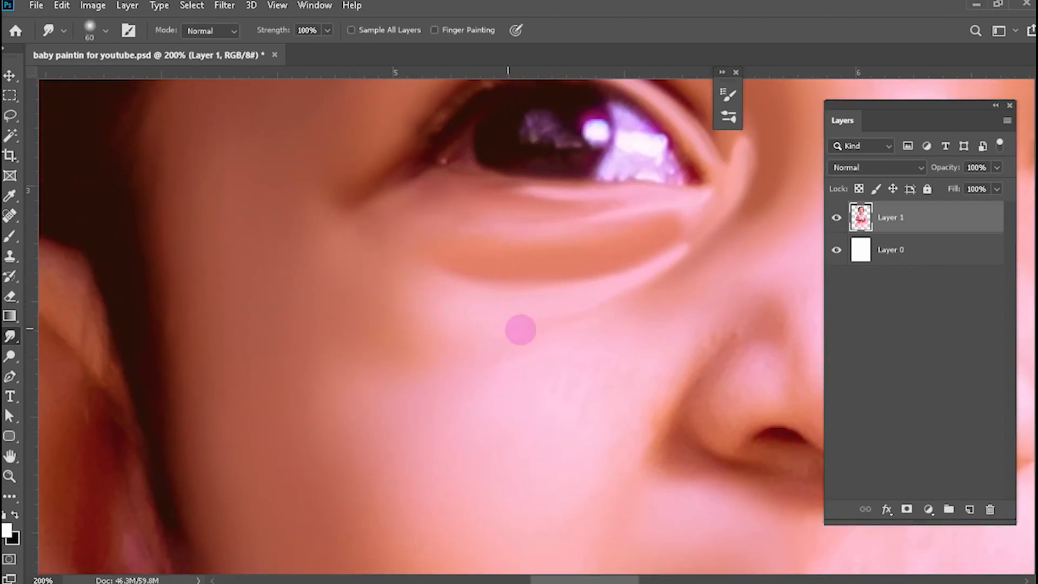
pyautogui.moveTo(521, 330); pyautogui.dragTo(400, 311)
pyautogui.moveTo(606, 363); pyautogui.dragTo(394, 276)
# Smudge the left nose wing's highlight and its curved shadow with a 15 px brush.
pyautogui.press('[')
pyautogui.press('[')
pyautogui.press('[')
pyautogui.press('[')
pyautogui.press('[')
pyautogui.press('[')
pyautogui.press('[')
pyautogui.press('[')
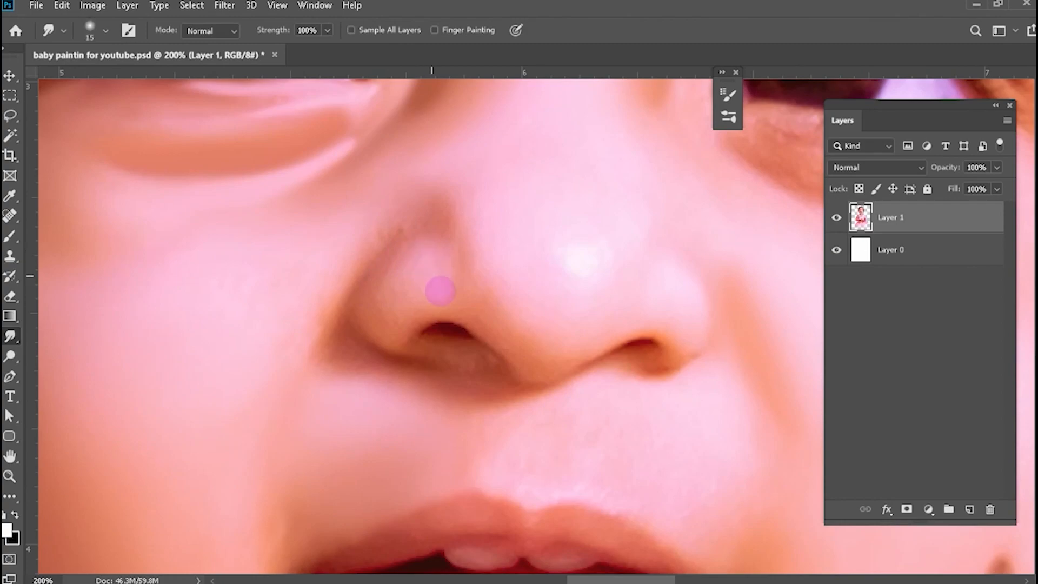
pyautogui.press(']')
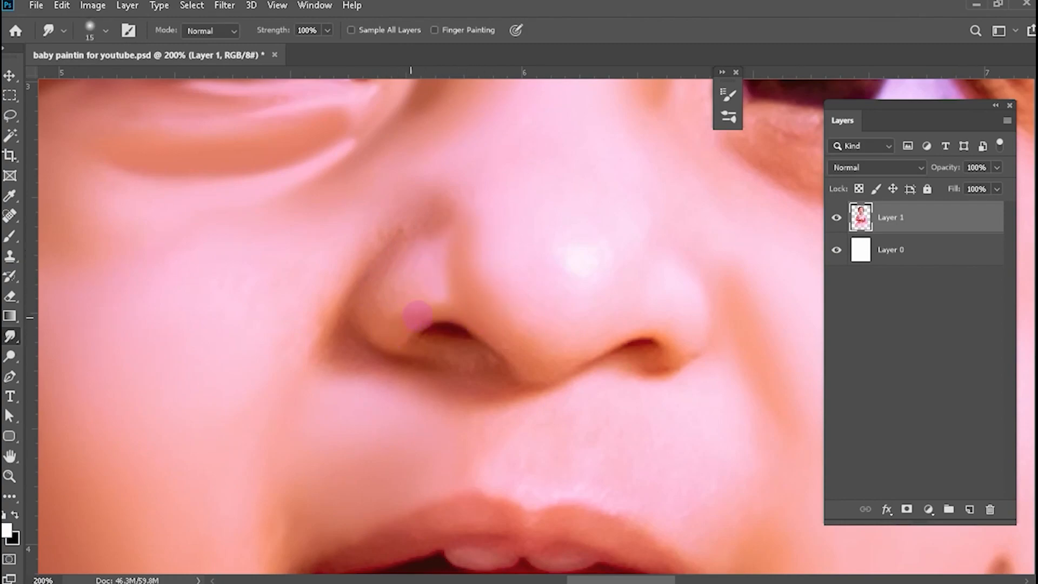
pyautogui.scroll(-2, 393, 284)
pyautogui.hscroll(-1, 393, 283)
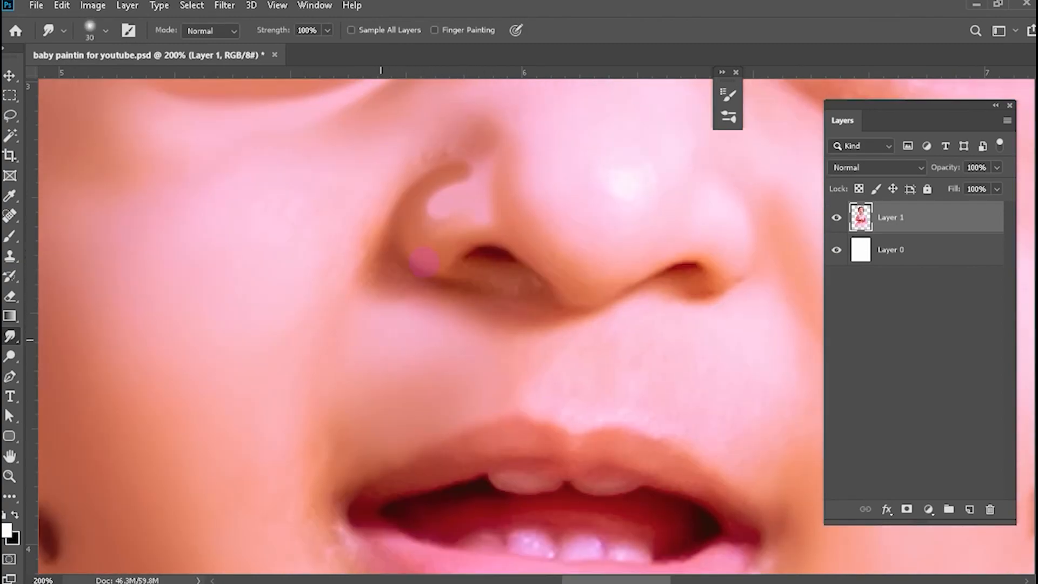
# Smudge the lower edge of the left nose wing and the crease running down from it, using 30 px and 9 px brushes.
pyautogui.press(']')
pyautogui.moveTo(394, 289); pyautogui.dragTo(455, 308)
pyautogui.press(']')
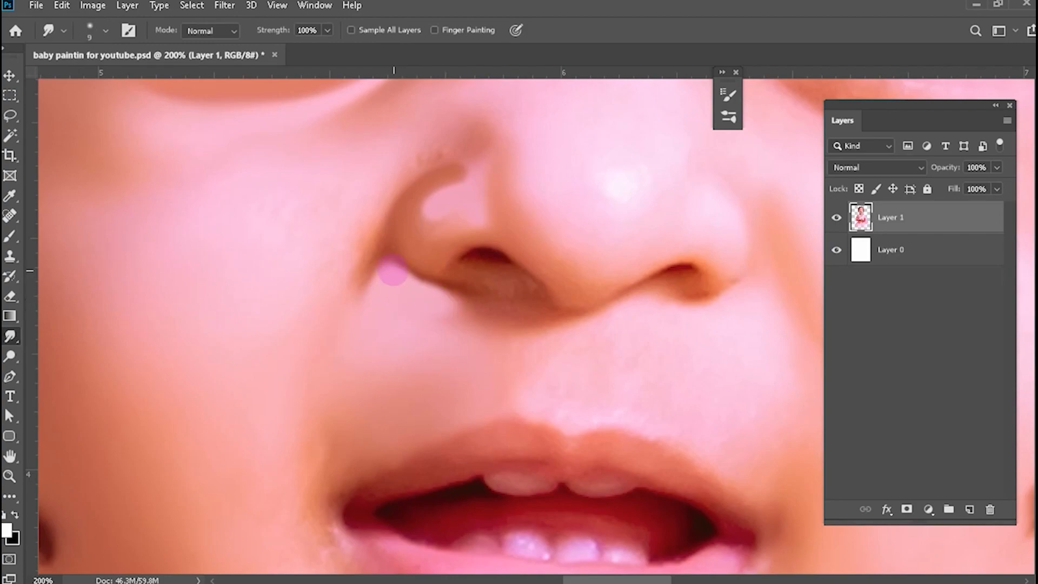
pyautogui.moveTo(374, 259); pyautogui.dragTo(307, 333)
# Smudge the cheek skin beside the upper edge of the left nose wing with a 70 px brush.
pyautogui.press(']')
pyautogui.press(']')
pyautogui.press(']')
pyautogui.press(']')
pyautogui.press(']')
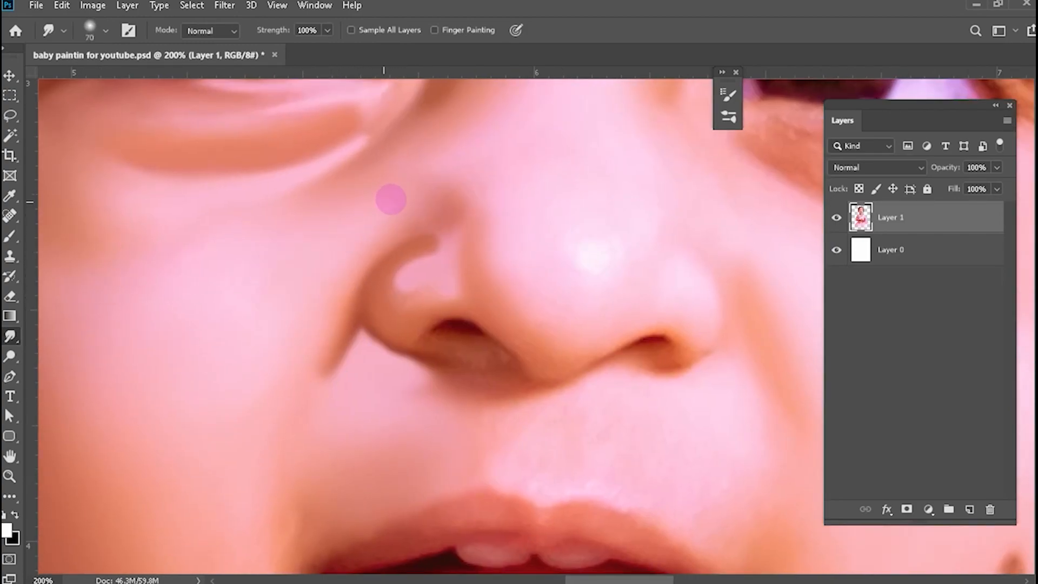
pyautogui.scroll(-2, 357, 227)
pyautogui.hscroll(-1, 357, 227)
# Smudge the pale skin patch below the left nose wing with the brush reduced to 30 px.
pyautogui.press('[')
pyautogui.press('[')
pyautogui.press('[')
pyautogui.press('[')
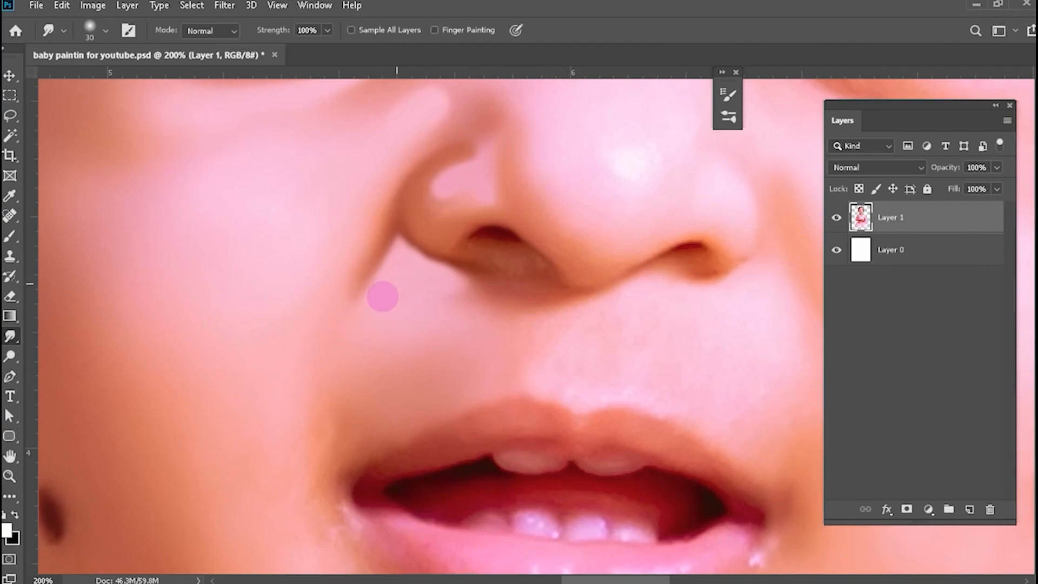
# Smudge the left nostril opening and the shadow beneath it with a 15 px brush.
pyautogui.press('[')
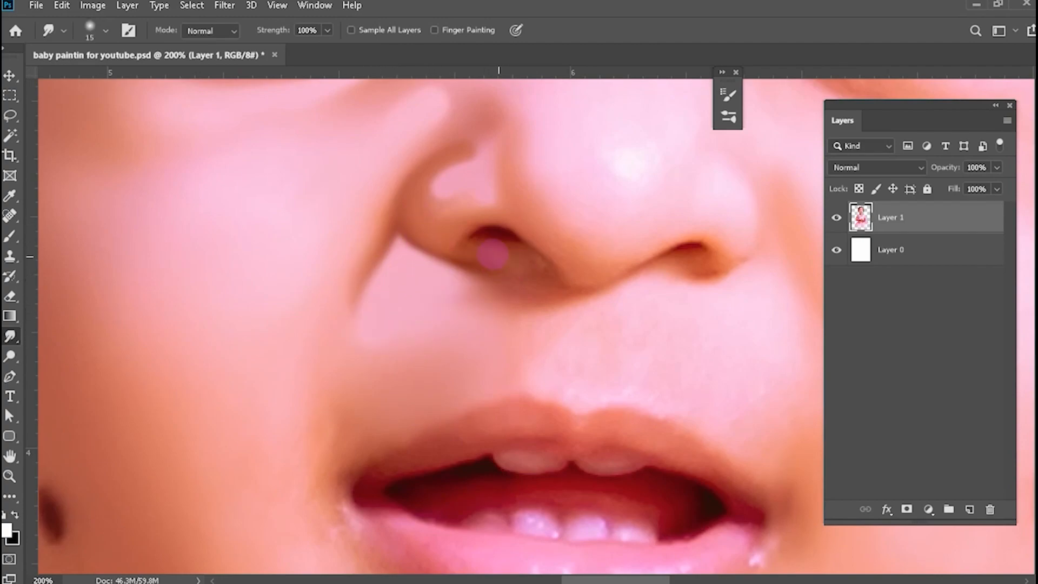
pyautogui.press('[')
pyautogui.scroll(2, 509, 250)
pyautogui.hscroll(-1, 508, 250)
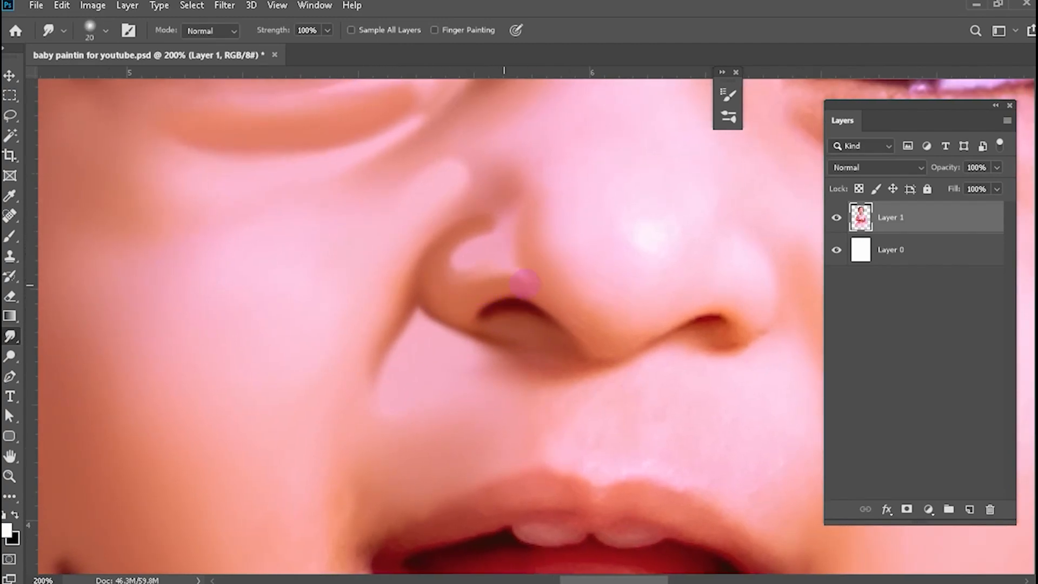
# Smudge the nose tip and its underside, enlarging the brush from 20 px to 30 px.
pyautogui.moveTo(577, 238); pyautogui.dragTo(561, 301)
pyautogui.moveTo(593, 394); pyautogui.dragTo(518, 303)
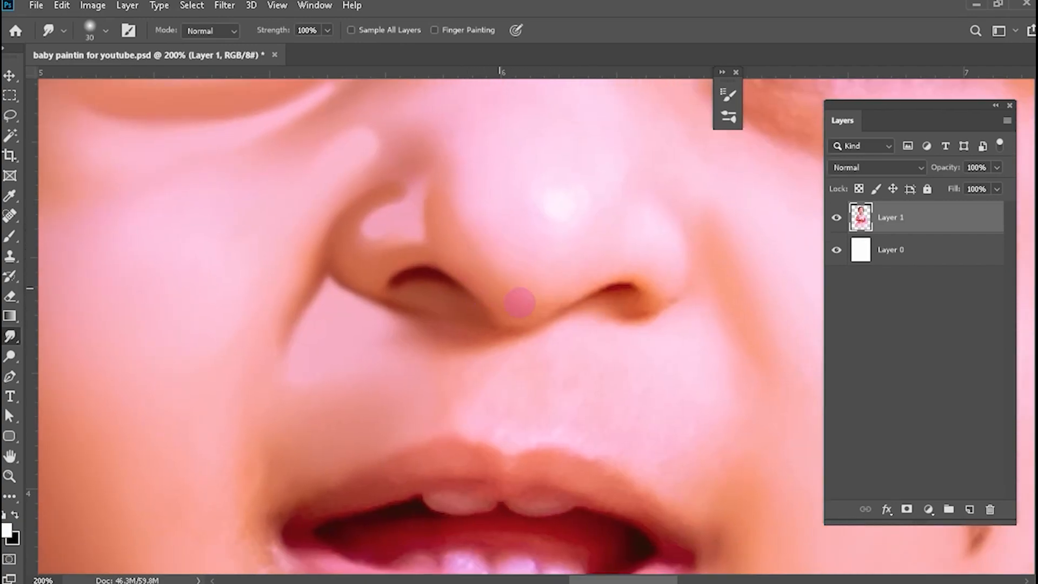
pyautogui.press(']')
pyautogui.press(']')
pyautogui.moveTo(519, 238)
pyautogui.mouseDown()
pyautogui.moveTo(431, 301)
pyautogui.moveTo(360, 311)
pyautogui.mouseUp()
# Smudge the groove between the nose and the upper lip with an enlarged brush.
pyautogui.press('[')
pyautogui.press(']')
pyautogui.press(']')
pyautogui.press(']')
pyautogui.press(']')
pyautogui.moveTo(404, 400)
pyautogui.mouseDown()
pyautogui.moveTo(486, 282)
pyautogui.moveTo(458, 296)
pyautogui.mouseUp()
# Smudge the skin above and beside the left half of the upper lip with a much larger brush.
pyautogui.press(']')
pyautogui.press(']')
pyautogui.press(']')
pyautogui.press(']')
pyautogui.press(']')
pyautogui.press(']')
pyautogui.press(']')
pyautogui.press(']')
pyautogui.press(']')
pyautogui.moveTo(391, 355)
pyautogui.mouseDown()
pyautogui.moveTo(394, 400)
pyautogui.moveTo(409, 385)
pyautogui.moveTo(398, 366)
pyautogui.mouseUp()
pyautogui.moveTo(226, 406); pyautogui.dragTo(358, 345)
# Smudge the left half of the upper lip and its outline with a 15 px brush.
pyautogui.press('[')
pyautogui.press('[')
pyautogui.press('[')
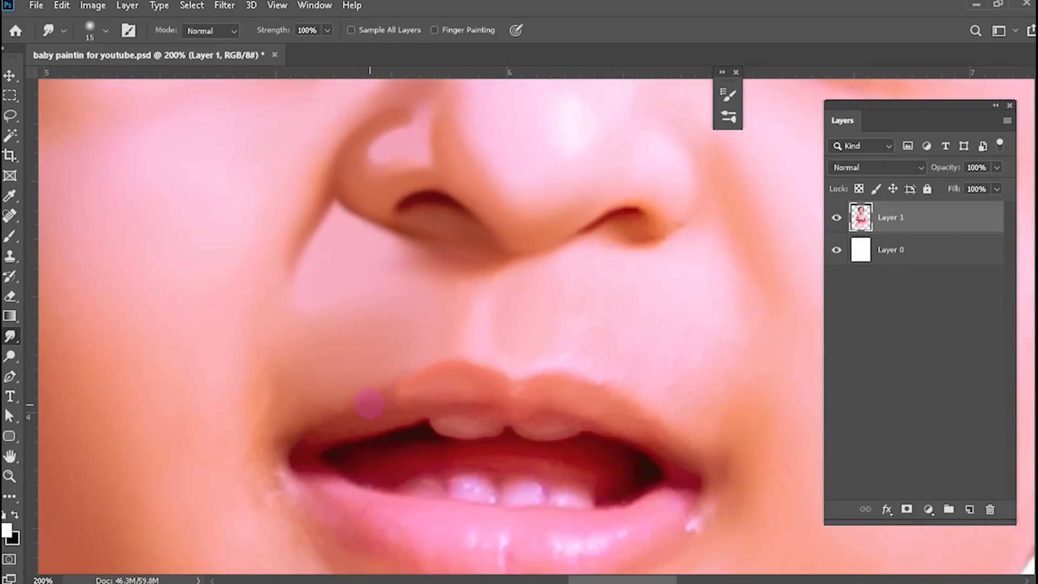
pyautogui.moveTo(370, 403)
pyautogui.mouseDown()
pyautogui.moveTo(474, 366)
pyautogui.moveTo(513, 320)
pyautogui.mouseUp()
# Smudge the skin around the left mouth corner with the brush enlarged to 40 px.
pyautogui.press(']')
pyautogui.press(']')
pyautogui.press(']')
pyautogui.press(']')
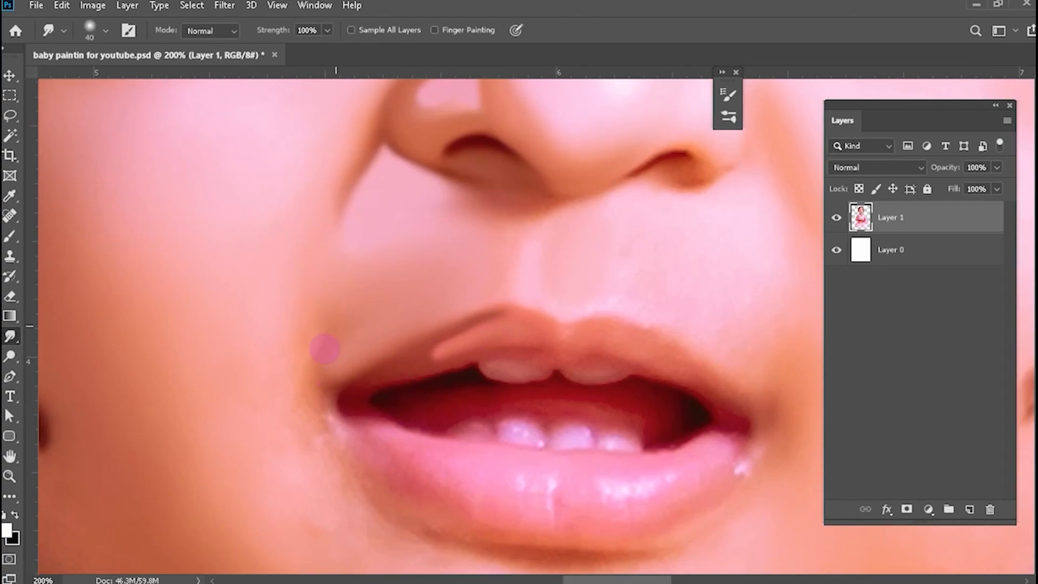
pyautogui.hotkey('ctrl', '-')
pyautogui.hotkey('ctrl', '-')
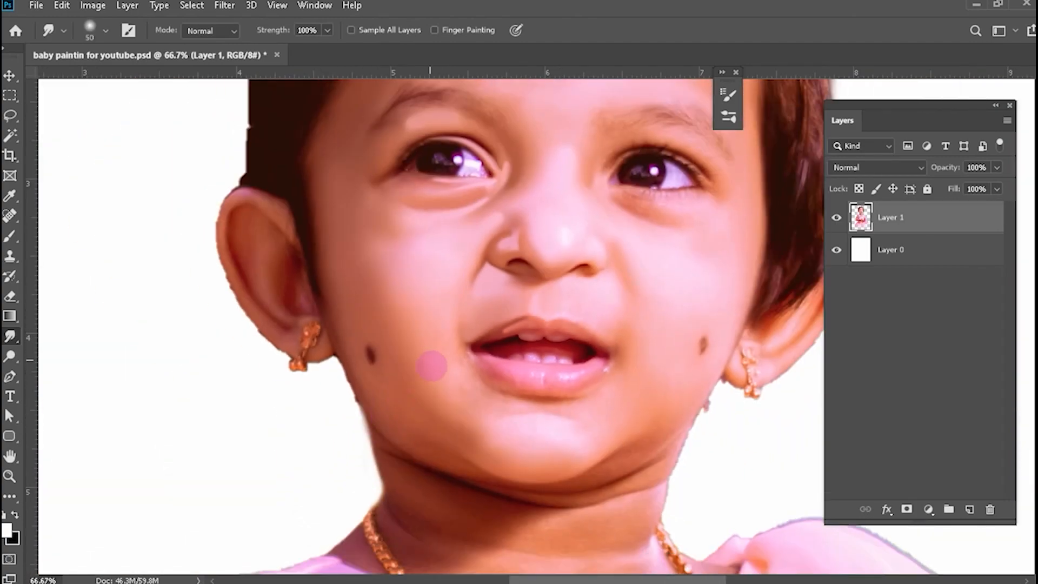
# Smudge the left cheek between the eye, the dark cheek spot and the mouth corner, varying the brush size.
pyautogui.moveTo(431, 366); pyautogui.dragTo(418, 441)
pyautogui.hotkey('ctrl', '+')
pyautogui.hotkey('ctrl', '+')
pyautogui.moveTo(470, 389); pyautogui.dragTo(502, 273)
pyautogui.press(']')
pyautogui.press(']')
pyautogui.moveTo(387, 366)
pyautogui.mouseDown()
pyautogui.moveTo(489, 290)
pyautogui.moveTo(452, 308)
pyautogui.moveTo(445, 333)
pyautogui.mouseUp()
pyautogui.press('[')
pyautogui.press('[')
pyautogui.press('[')
pyautogui.moveTo(391, 206)
pyautogui.mouseDown()
pyautogui.moveTo(363, 303)
pyautogui.moveTo(331, 311)
pyautogui.moveTo(306, 380)
pyautogui.mouseUp()
pyautogui.press(']')
pyautogui.hotkey('ctrl', '-')
pyautogui.hotkey('ctrl', '-')
pyautogui.hotkey('ctrl', '+')
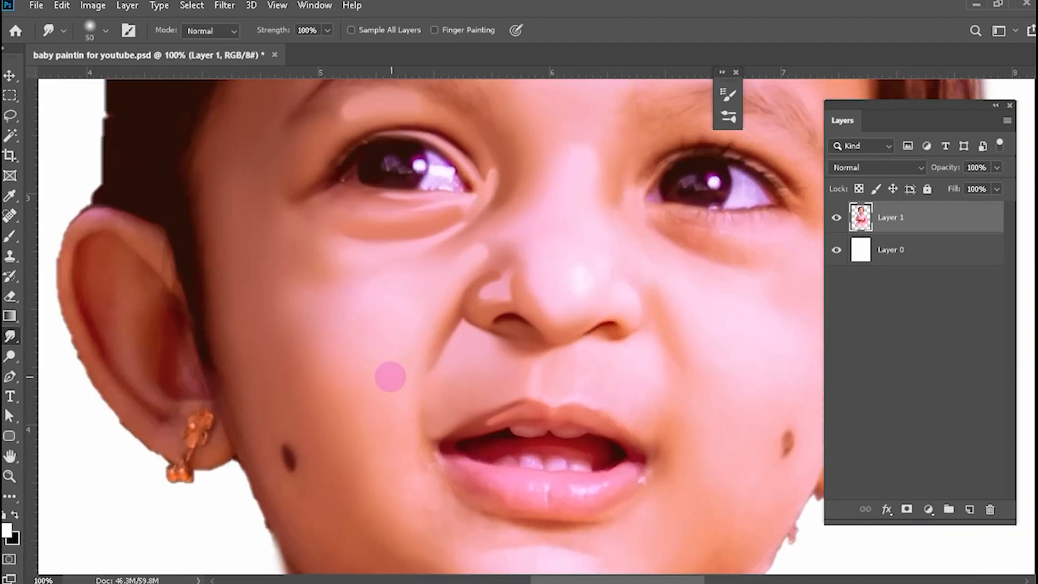
# Smudge the fold between the nose and the left mouth corner with a 50 px brush and save the document.
pyautogui.moveTo(416, 385); pyautogui.dragTo(433, 415)
pyautogui.hotkey('ctrl', 's')
pyautogui.moveTo(450, 347); pyautogui.dragTo(406, 317)
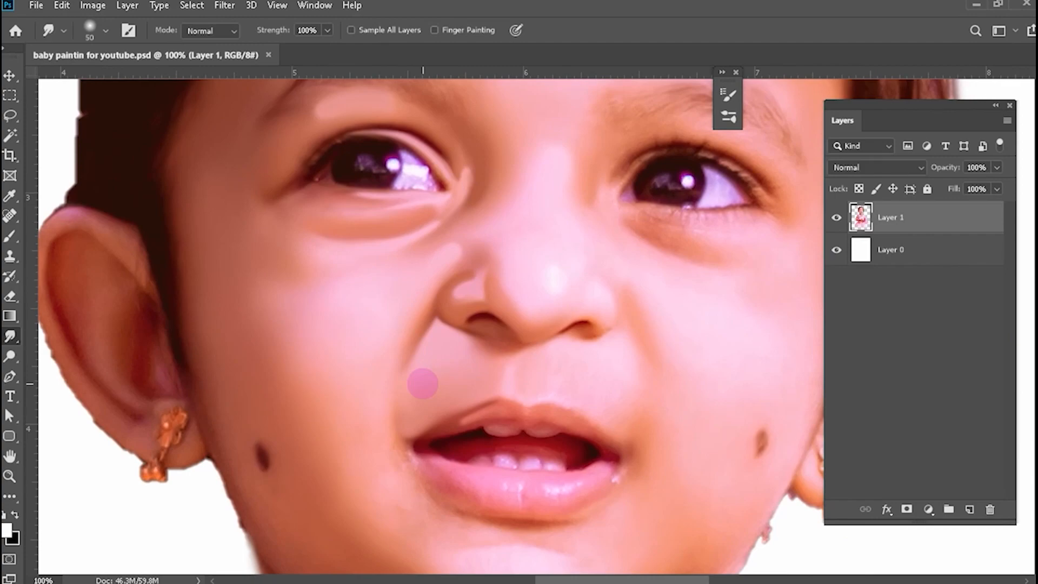
# Resample the image to a resolution of 500 pixels/inch.
pyautogui.click(93, 5)
pyautogui.click(157, 123)
pyautogui.doubleClick(392, 279)
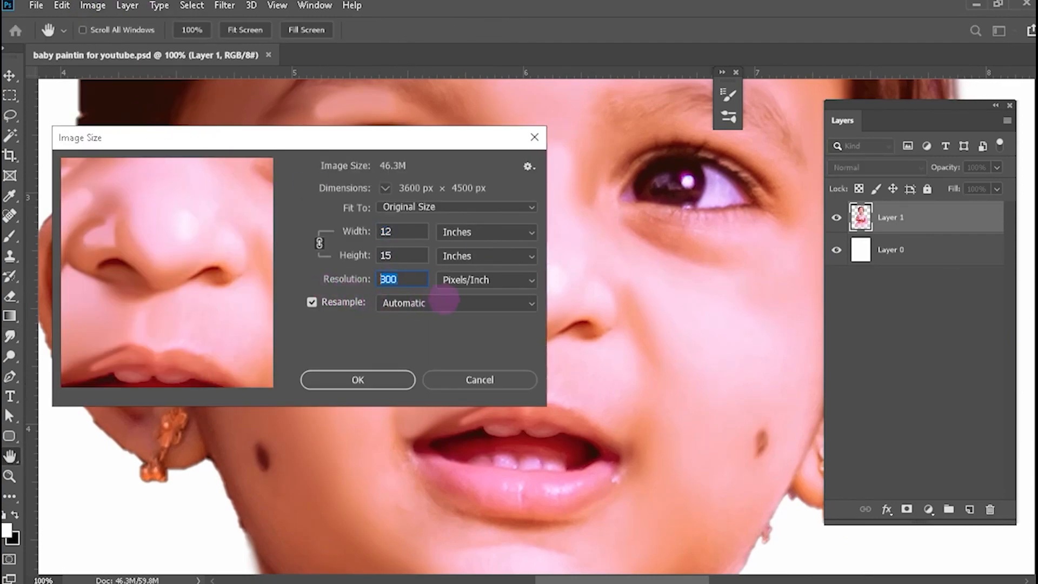
pyautogui.write('500')
pyautogui.click(358, 379)
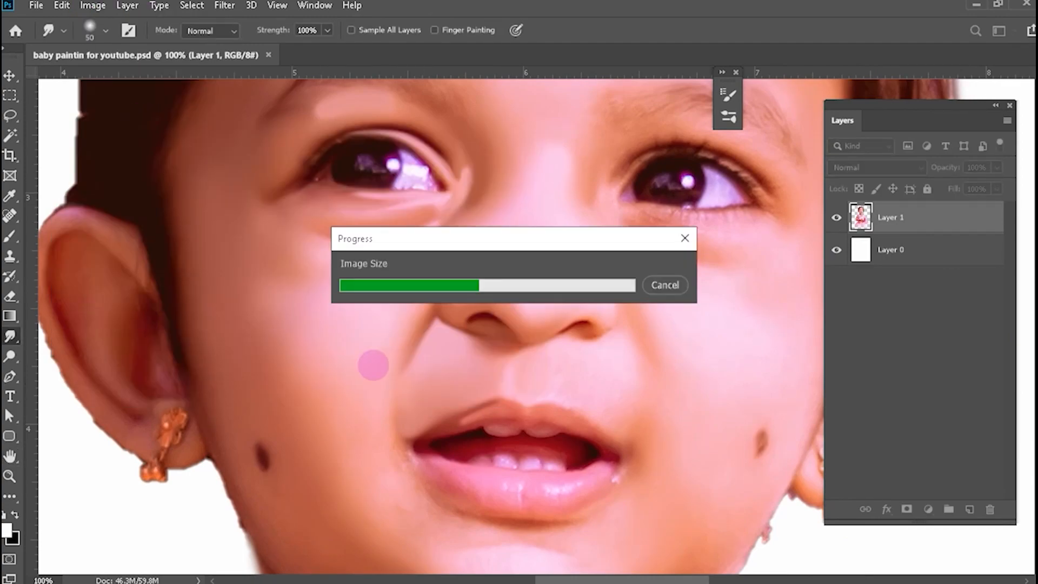
# Smudge the skin along both sides of the left nose-to-mouth fold with a 50 px brush.
pyautogui.hotkey('ctrl', '-')
pyautogui.hotkey('ctrl', '-')
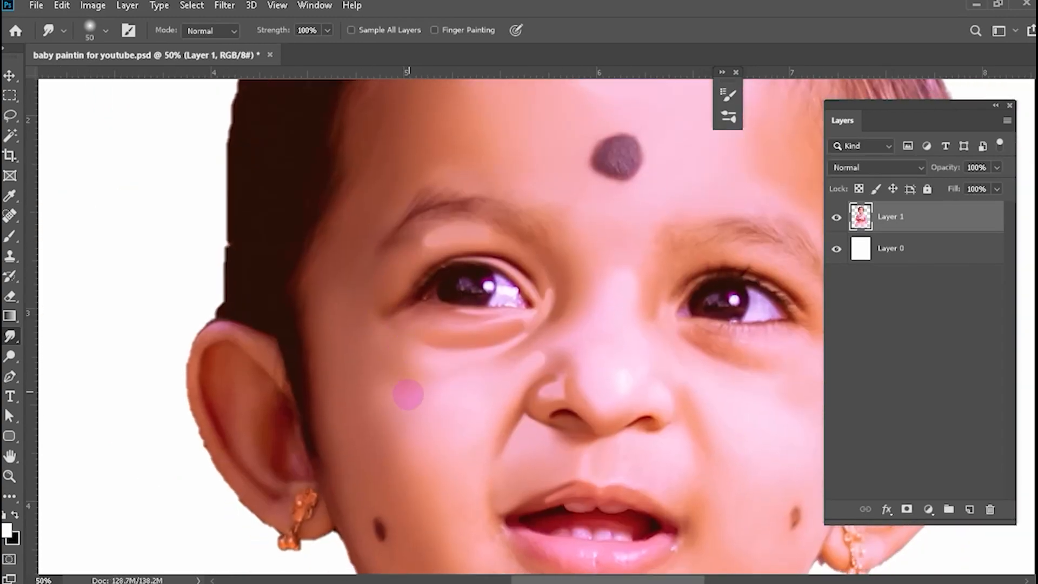
pyautogui.hotkey('ctrl', '+')
pyautogui.hotkey('ctrl', '+')
pyautogui.moveTo(409, 368); pyautogui.dragTo(370, 350)
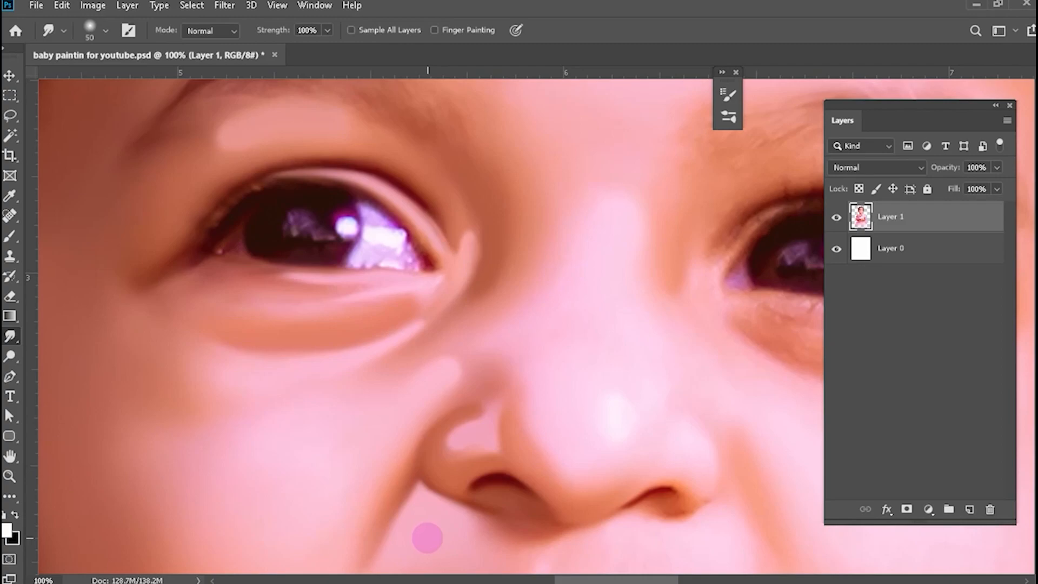
# Smudge the chin and the lower left cheek with a brush enlarged to 100 px and 150 px.
pyautogui.moveTo(292, 508); pyautogui.dragTo(405, 297)
pyautogui.moveTo(394, 404); pyautogui.dragTo(357, 223)
pyautogui.press(']')
pyautogui.press(']')
pyautogui.press(']')
pyautogui.press(']')
pyautogui.press(']')
pyautogui.press('[')
pyautogui.press('[')
pyautogui.press('[')
pyautogui.press('[')
pyautogui.moveTo(426, 358); pyautogui.dragTo(408, 234)
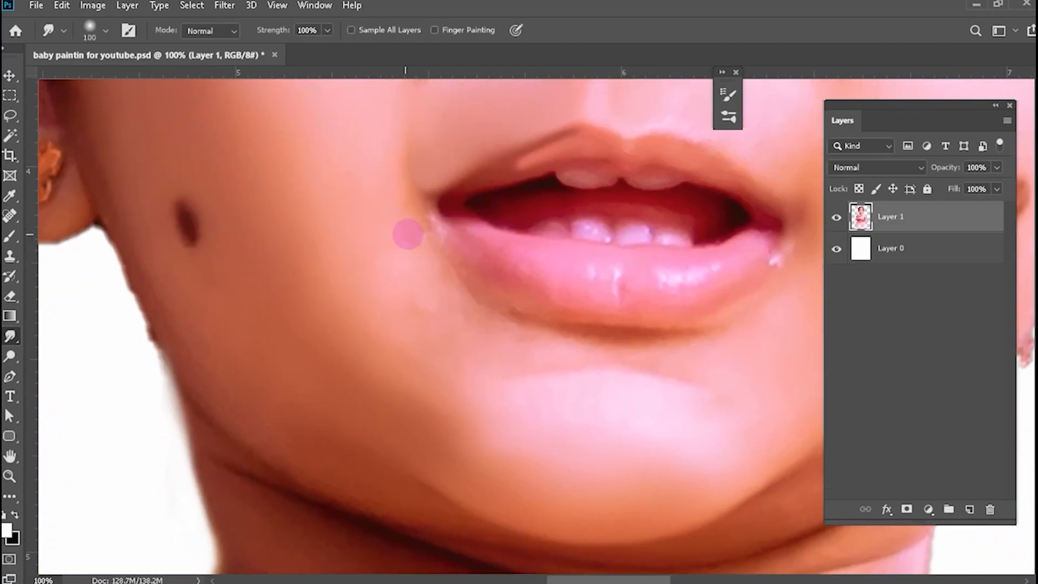
pyautogui.moveTo(649, 310); pyautogui.dragTo(568, 270)
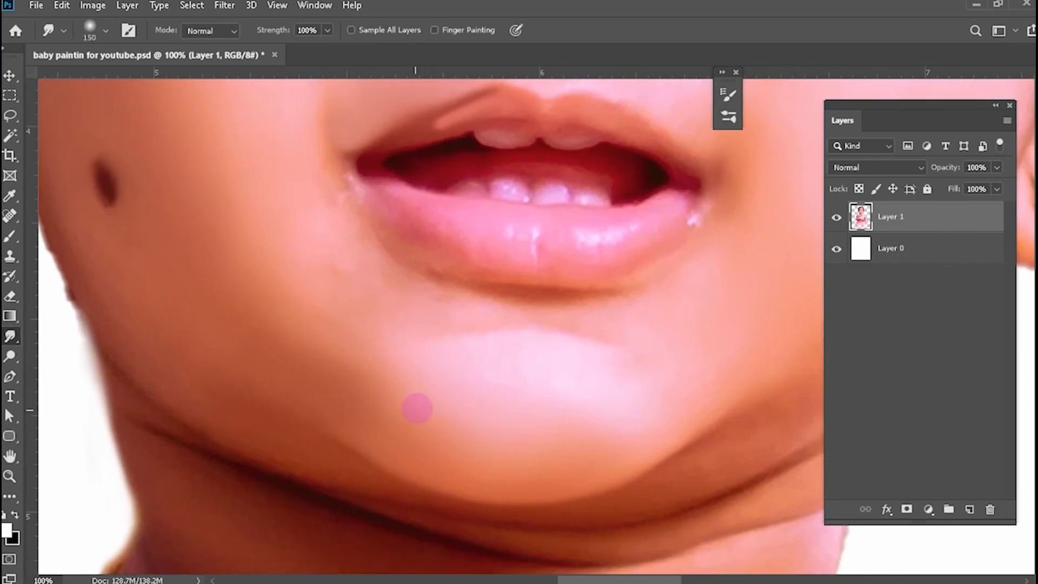
# Smudge the skin and shadow just under the lower lip, reducing the brush to 50 px and 35 px.
pyautogui.press('[')
pyautogui.press('[')
pyautogui.press('[')
pyautogui.press('[')
pyautogui.press('[')
pyautogui.press('[')
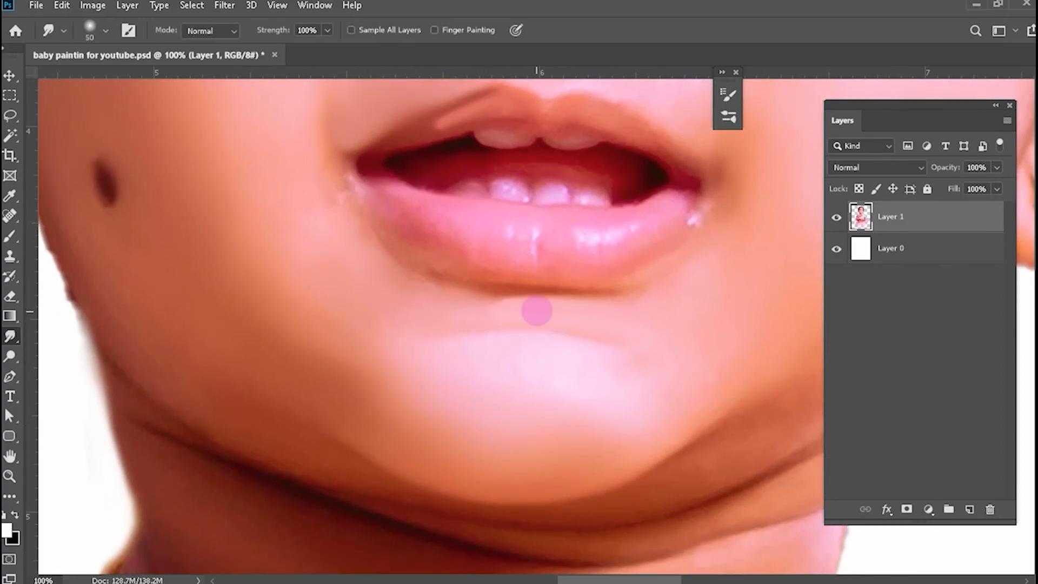
pyautogui.press('[')
pyautogui.press('[')
pyautogui.press('[')
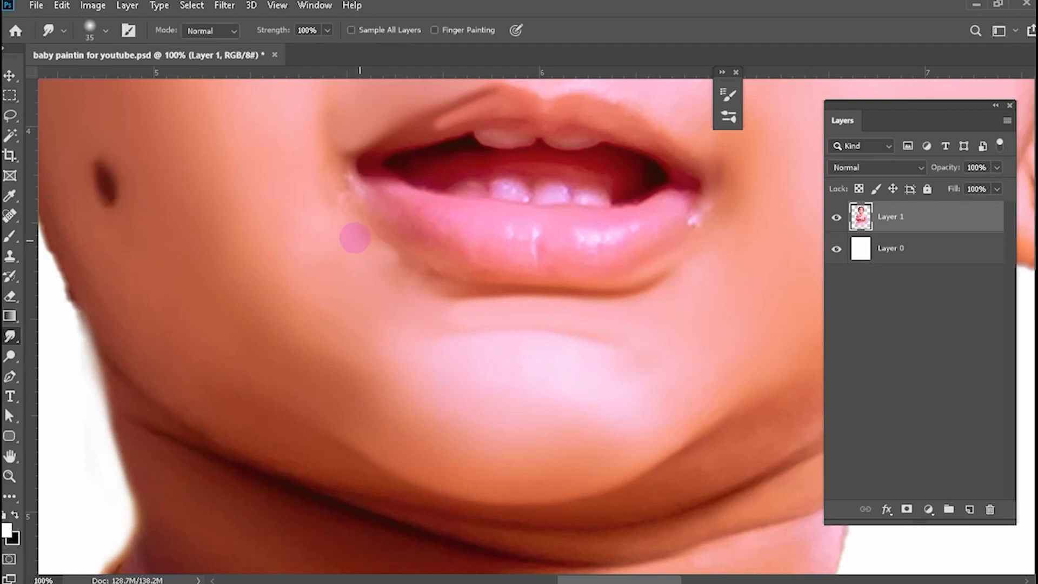
# Try smudging light skin tone along the lower-left edge of the lower lip.
pyautogui.moveTo(355, 235); pyautogui.dragTo(428, 258)
pyautogui.press(']')
pyautogui.press(']')
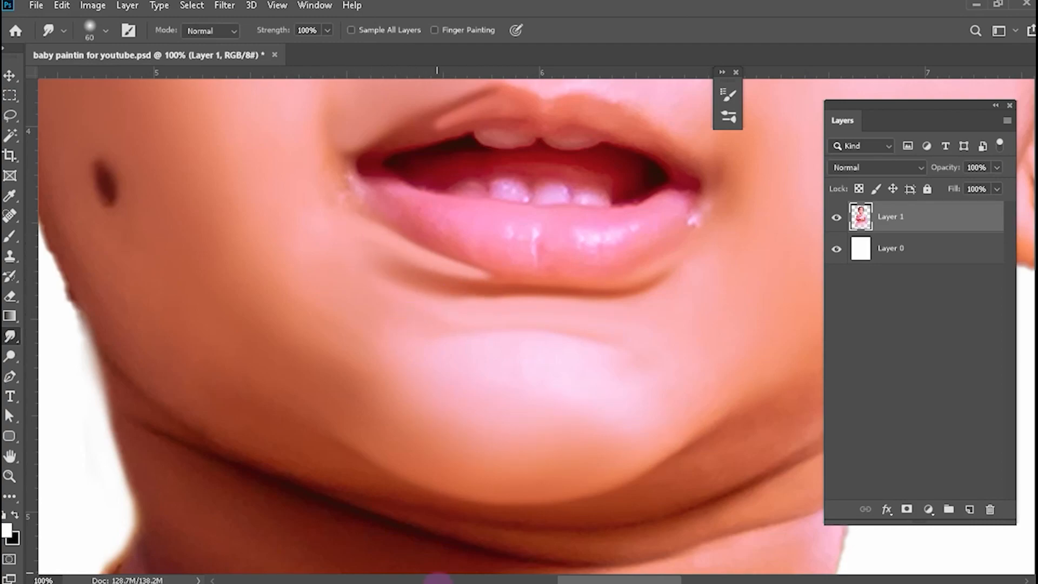
pyautogui.moveTo(441, 577)
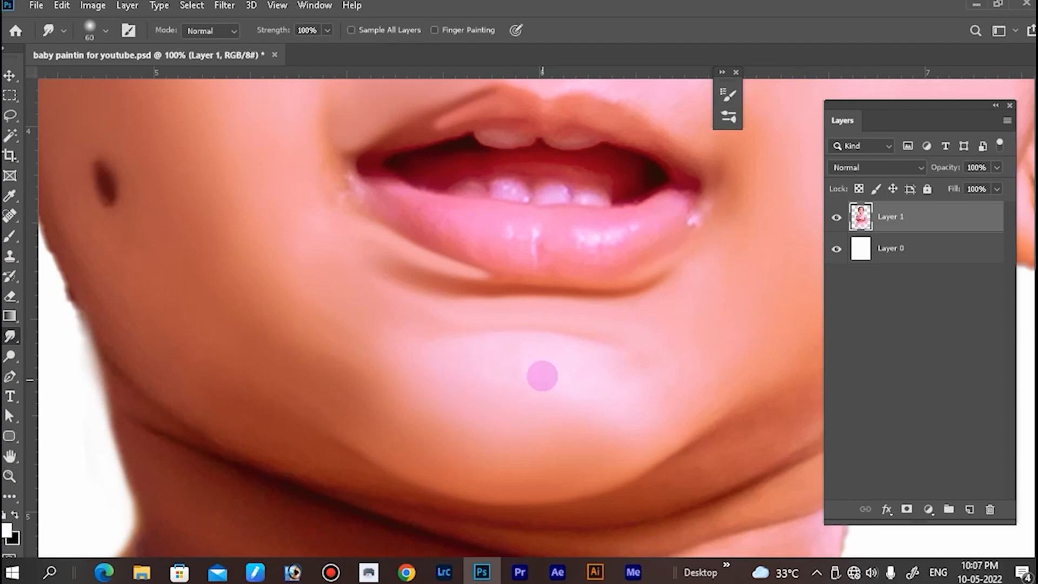
pyautogui.hotkey('ctrl', '-')
pyautogui.hotkey('ctrl', '-')
pyautogui.moveTo(517, 366); pyautogui.dragTo(491, 428)
pyautogui.hotkey('ctrl', '+')
pyautogui.hotkey('ctrl', '+')
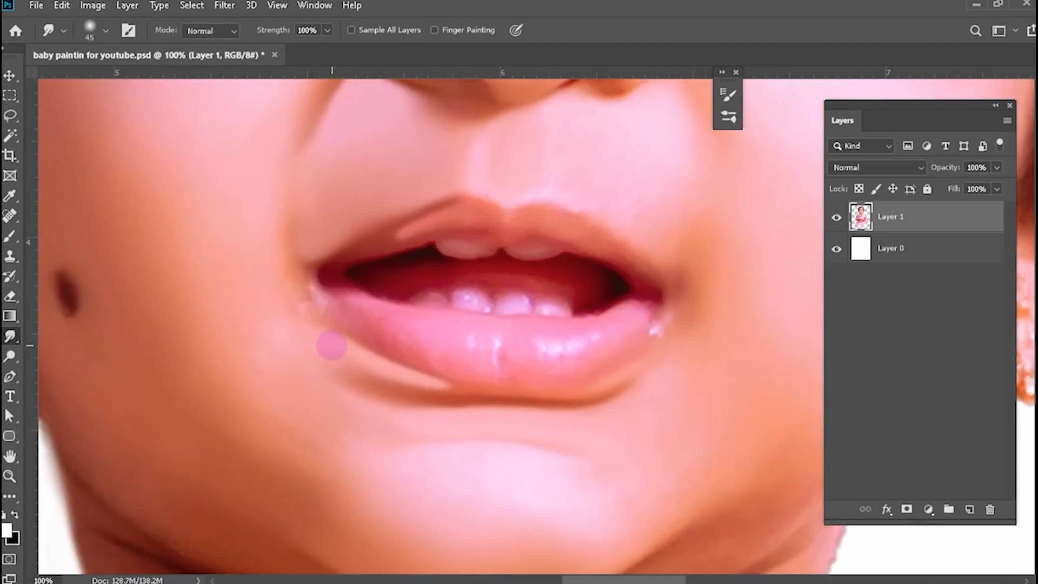
pyautogui.moveTo(331, 345)
pyautogui.mouseDown()
pyautogui.moveTo(341, 395)
pyautogui.moveTo(325, 437)
pyautogui.mouseUp()
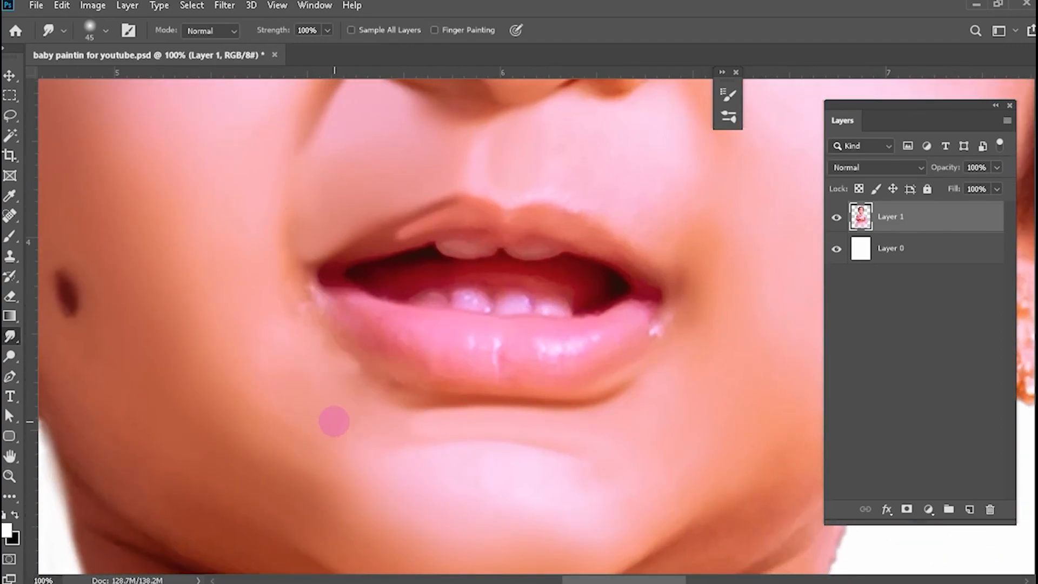
# Smudge the right half of the upper lip, its dark outline and the lip's central dip with 20 px and 15 px brushes.
pyautogui.hotkey('ctrl', '+')
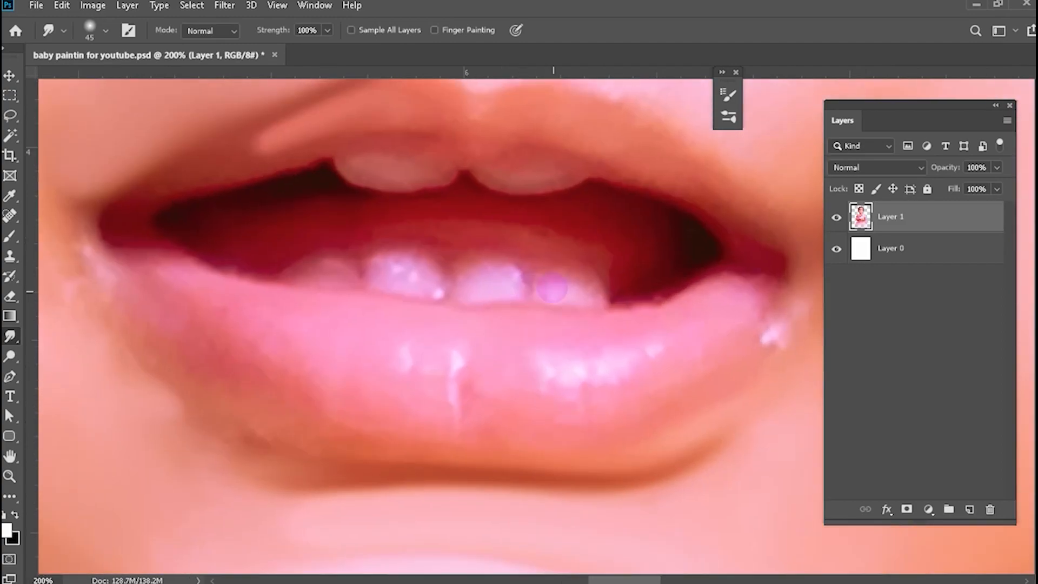
pyautogui.press('[')
pyautogui.press(']')
pyautogui.moveTo(676, 346)
pyautogui.mouseDown()
pyautogui.moveTo(554, 255)
pyautogui.moveTo(643, 311)
pyautogui.moveTo(545, 254)
pyautogui.moveTo(621, 297)
pyautogui.moveTo(532, 235)
pyautogui.moveTo(526, 269)
pyautogui.moveTo(542, 255)
pyautogui.moveTo(484, 220)
pyautogui.moveTo(448, 217)
pyautogui.mouseUp()
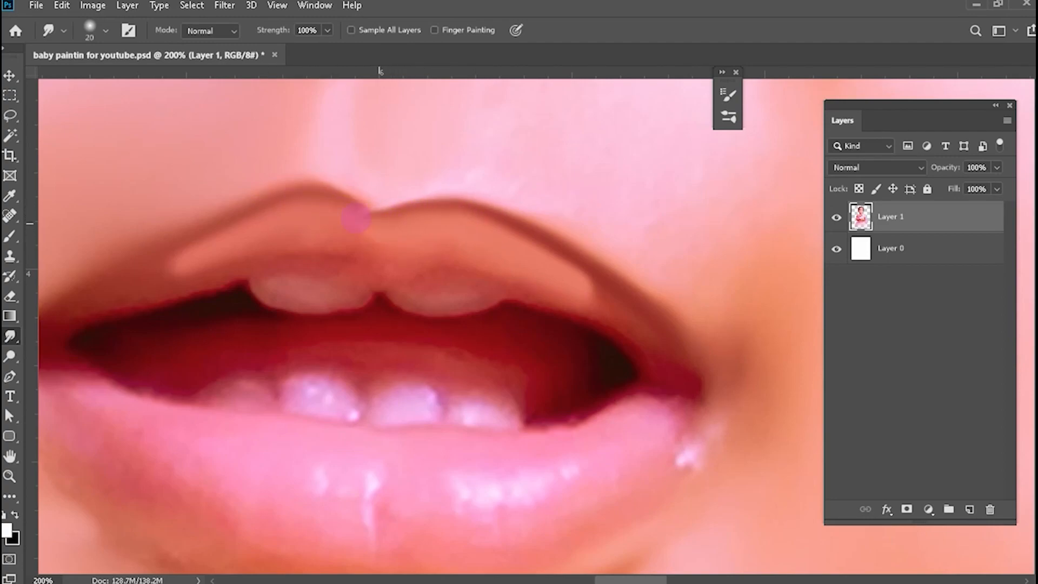
pyautogui.moveTo(365, 224); pyautogui.dragTo(328, 326)
pyautogui.press('[')
pyautogui.moveTo(352, 291); pyautogui.dragTo(435, 285)
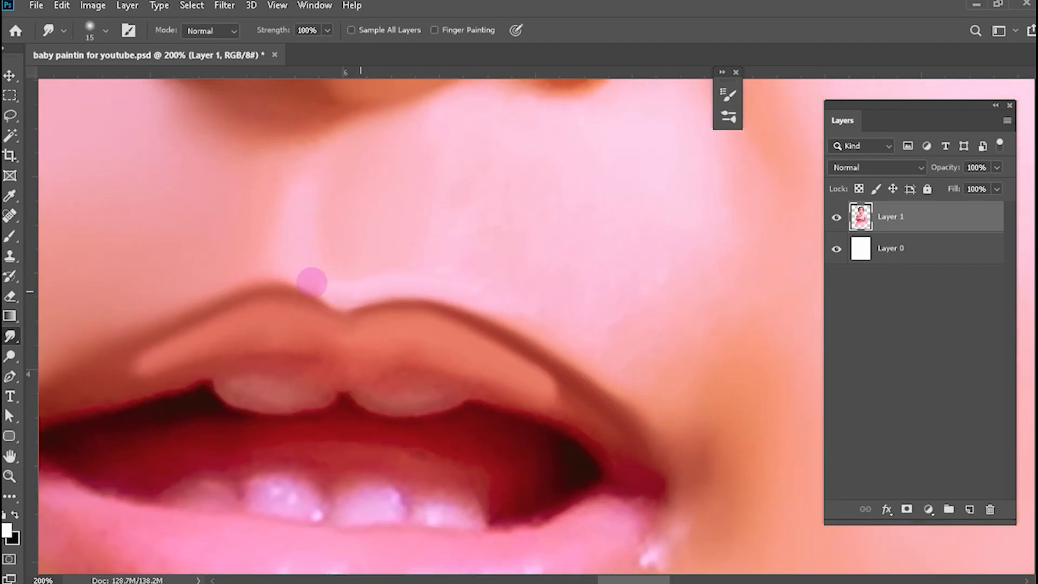
# Smudge a darker shadow into the groove under the nose with a 45 px brush.
pyautogui.press(']')
pyautogui.press(']')
pyautogui.press(']')
pyautogui.press(']')
pyautogui.press(']')
pyautogui.press(']')
pyautogui.moveTo(358, 139); pyautogui.dragTo(345, 218)
pyautogui.moveTo(361, 165); pyautogui.dragTo(346, 238)
pyautogui.hotkey('ctrl', '-')
pyautogui.hotkey('ctrl', '+')
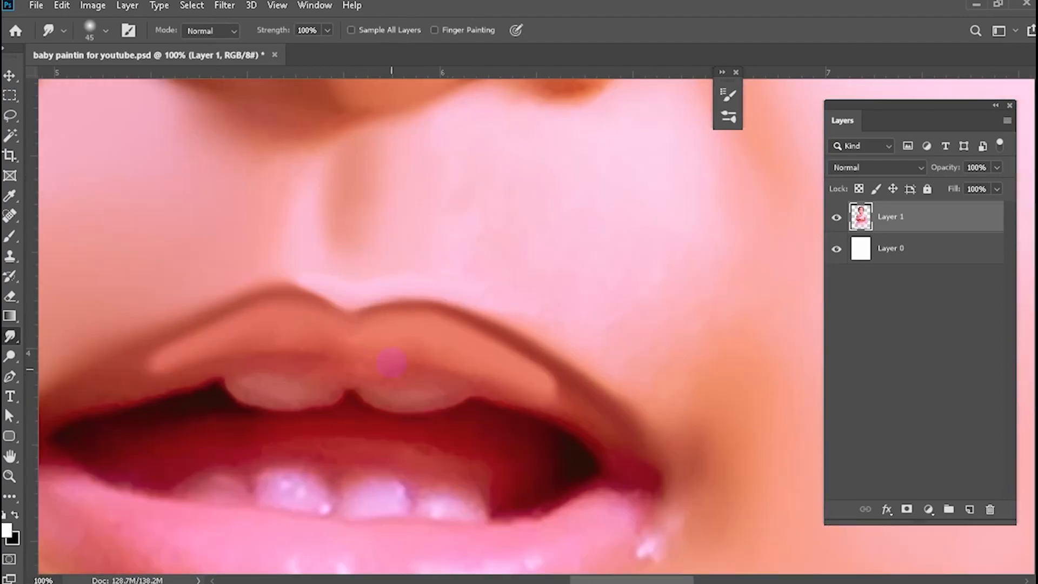
# Smudge the skin above the right half of the upper lip with an 80 px brush.
pyautogui.hotkey('ctrl', '+')
pyautogui.press(']')
pyautogui.press(']')
pyautogui.press(']')
pyautogui.press(']')
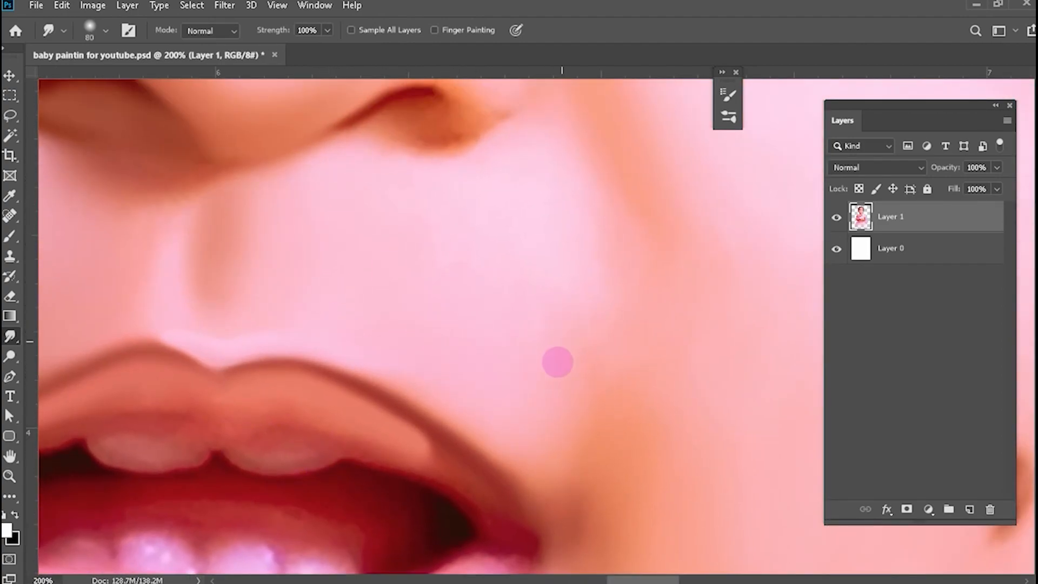
# Smudge the lower edge of the right nostril into a clean dark shape with a 20 px brush.
pyautogui.scroll(5, 558, 361)
pyautogui.press('[')
pyautogui.press('[')
pyautogui.press('[')
pyautogui.press('[')
pyautogui.press('[')
pyautogui.press('[')
pyautogui.press('[')
pyautogui.press(']')
pyautogui.moveTo(527, 366); pyautogui.dragTo(589, 346)
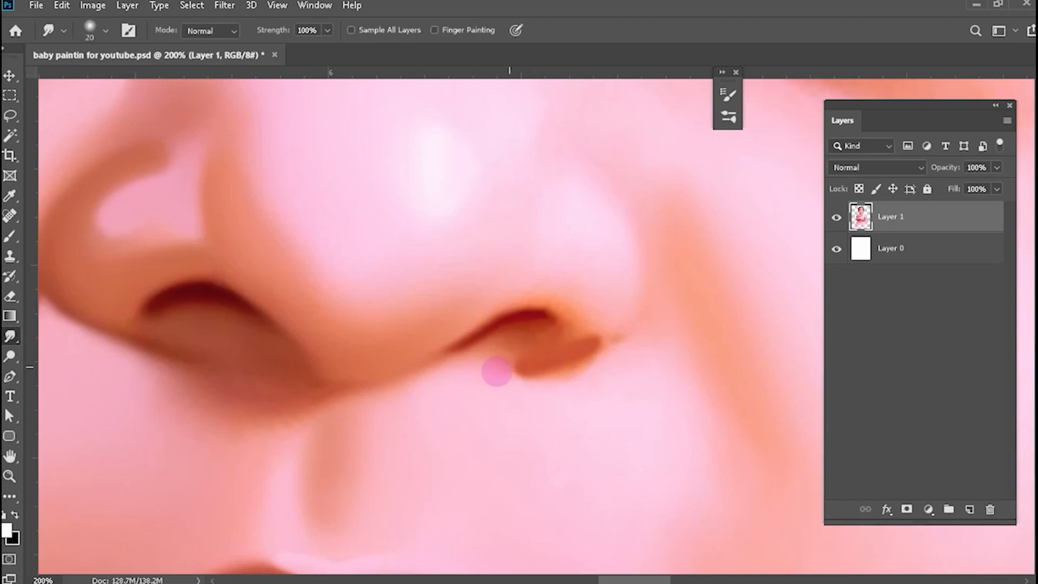
# Smudge the outer curve of the right nostril and a shadow up the right side of the nose tip.
pyautogui.moveTo(481, 363)
pyautogui.mouseDown()
pyautogui.moveTo(511, 347)
pyautogui.moveTo(514, 374)
pyautogui.moveTo(528, 377)
pyautogui.moveTo(502, 385)
pyautogui.moveTo(509, 398)
pyautogui.moveTo(558, 350)
pyautogui.mouseUp()
pyautogui.press(']')
pyautogui.press(']')
pyautogui.press('[')
pyautogui.press('[')
pyautogui.moveTo(503, 315); pyautogui.dragTo(550, 361)
pyautogui.moveTo(421, 429)
pyautogui.mouseDown()
pyautogui.moveTo(471, 360)
pyautogui.moveTo(474, 335)
pyautogui.mouseUp()
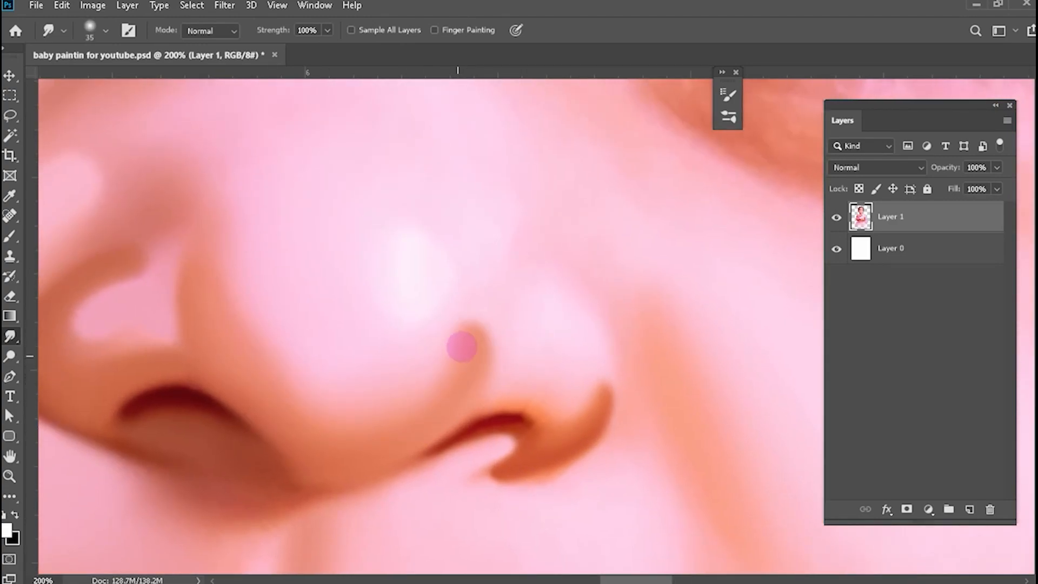
# Smudge the dark opening of the right nostril into a curve with 30 px and 25 px brushes.
pyautogui.press(']')
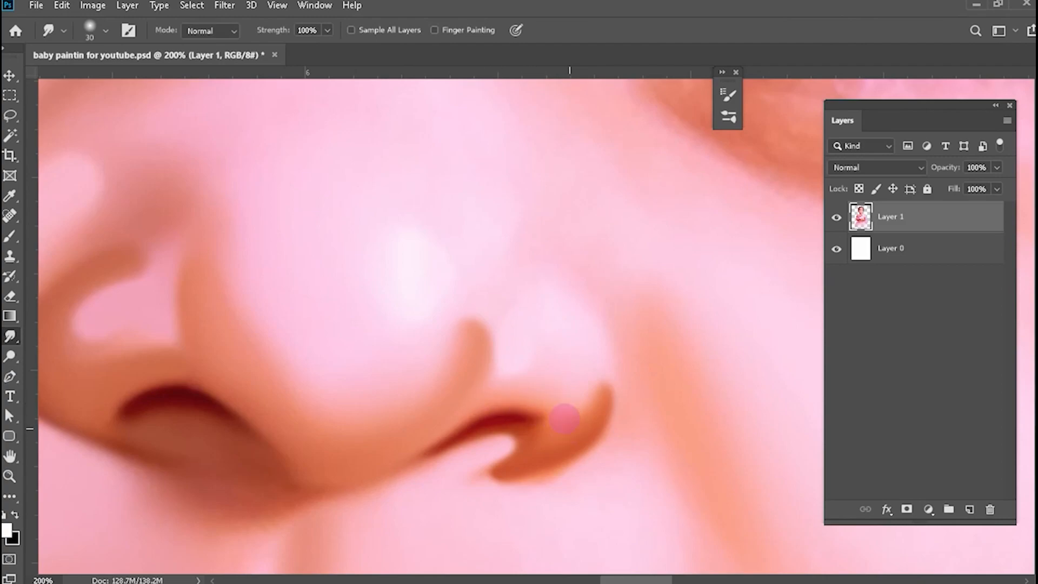
pyautogui.press(']')
pyautogui.press(']')
pyautogui.press(']')
pyautogui.press(']')
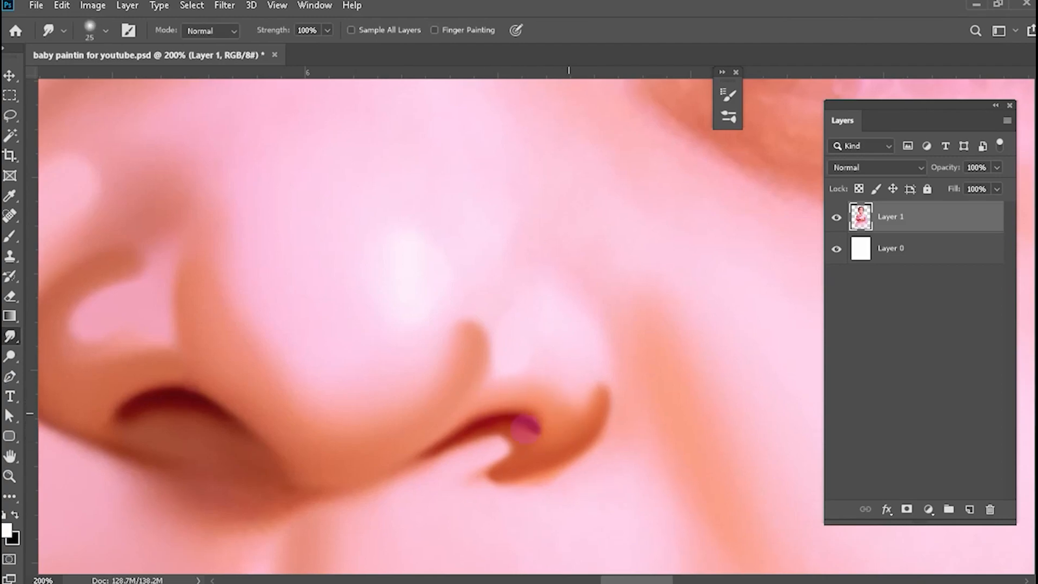
pyautogui.moveTo(515, 432); pyautogui.dragTo(504, 442)
pyautogui.moveTo(505, 401); pyautogui.dragTo(477, 338)
# Smudge the skin beneath and beside the right nostril, enlarging the brush from 25 px to 40 px.
pyautogui.press('[')
pyautogui.press('[')
pyautogui.press('[')
pyautogui.moveTo(389, 453); pyautogui.dragTo(459, 460)
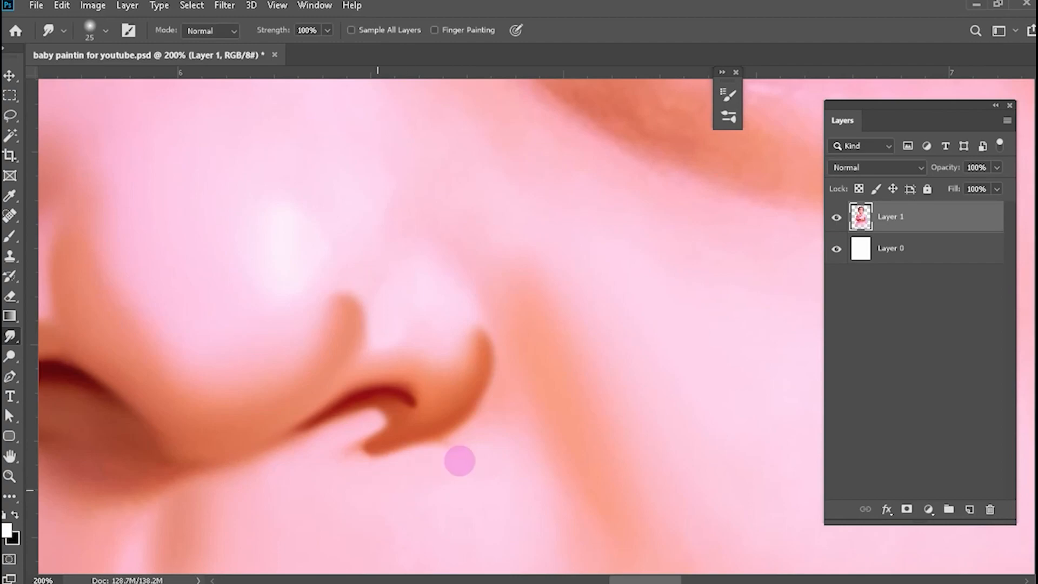
pyautogui.moveTo(389, 468)
pyautogui.mouseDown()
pyautogui.moveTo(429, 465)
pyautogui.moveTo(481, 424)
pyautogui.moveTo(466, 438)
pyautogui.moveTo(393, 252)
pyautogui.mouseUp()
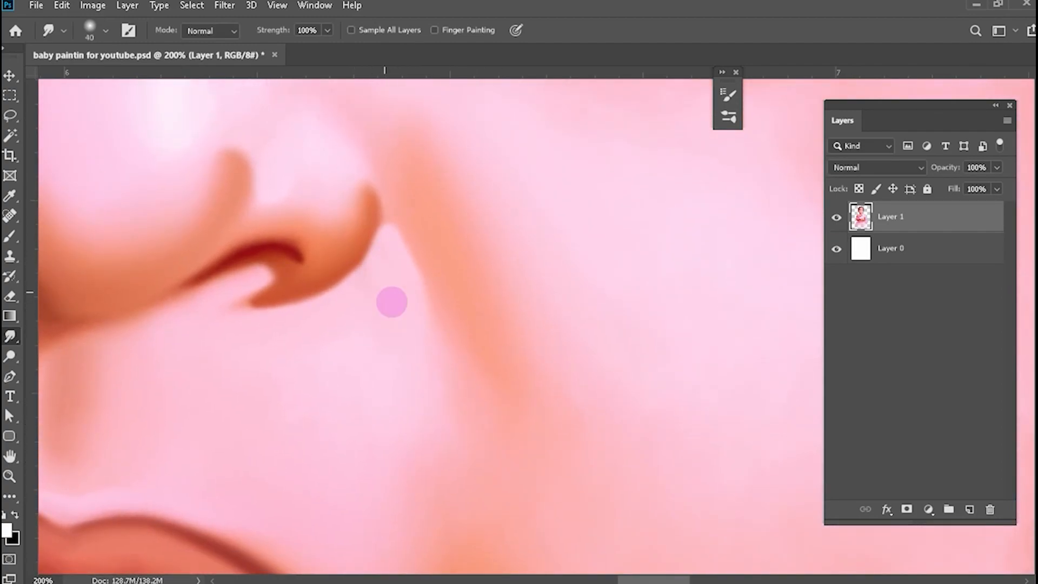
# Smudge the right cheek and the fold beside the nose with an enlarged brush.
pyautogui.hotkey('ctrl', '-')
pyautogui.hotkey('ctrl', '-')
pyautogui.hotkey('ctrl', '-')
pyautogui.hotkey('ctrl', '+')
pyautogui.hotkey('ctrl', '+')
pyautogui.press(']')
pyautogui.press(']')
pyautogui.press(']')
pyautogui.press(']')
pyautogui.press(']')
pyautogui.press(']')
pyautogui.press(']')
pyautogui.press(']')
pyautogui.press(']')
pyautogui.moveTo(479, 262)
pyautogui.mouseDown()
pyautogui.moveTo(436, 374)
pyautogui.moveTo(468, 460)
pyautogui.mouseUp()
pyautogui.moveTo(498, 410); pyautogui.dragTo(450, 296)
pyautogui.moveTo(459, 373); pyautogui.dragTo(458, 285)
pyautogui.moveTo(501, 212); pyautogui.dragTo(477, 322)
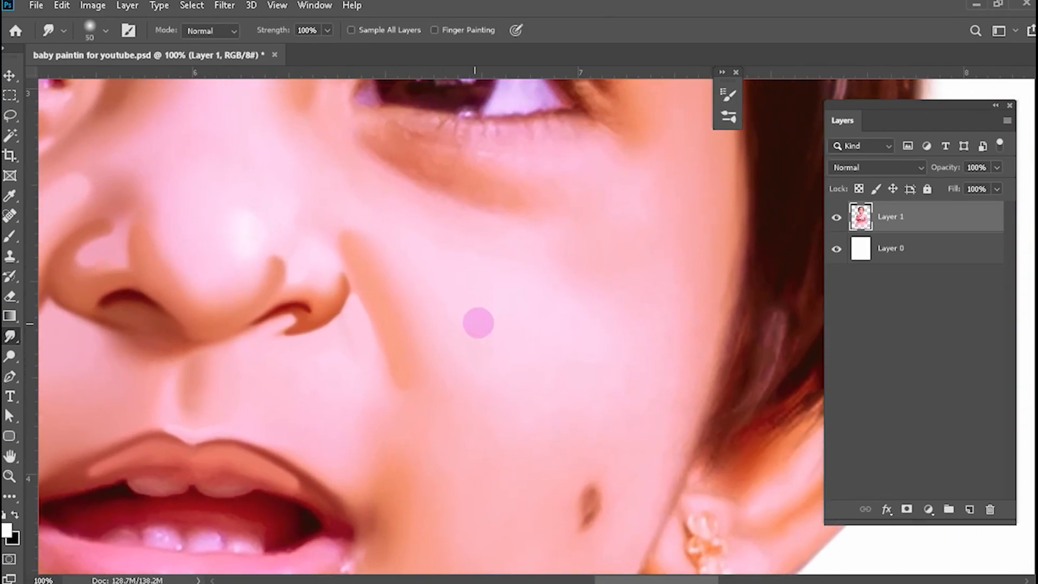
# Smudge the right wing of the nose and the adjoining top of the cheek fold with a 40 px brush.
pyautogui.moveTo(352, 368); pyautogui.dragTo(400, 371)
pyautogui.hotkey('ctrl', '+')
pyautogui.press('[')
pyautogui.press('[')
pyautogui.press('[')
pyautogui.press('[')
pyautogui.press('[')
pyautogui.press('[')
pyautogui.press('[')
pyautogui.moveTo(467, 369); pyautogui.dragTo(593, 339)
pyautogui.moveTo(395, 345)
pyautogui.mouseDown()
pyautogui.moveTo(466, 324)
pyautogui.moveTo(483, 403)
pyautogui.mouseUp()
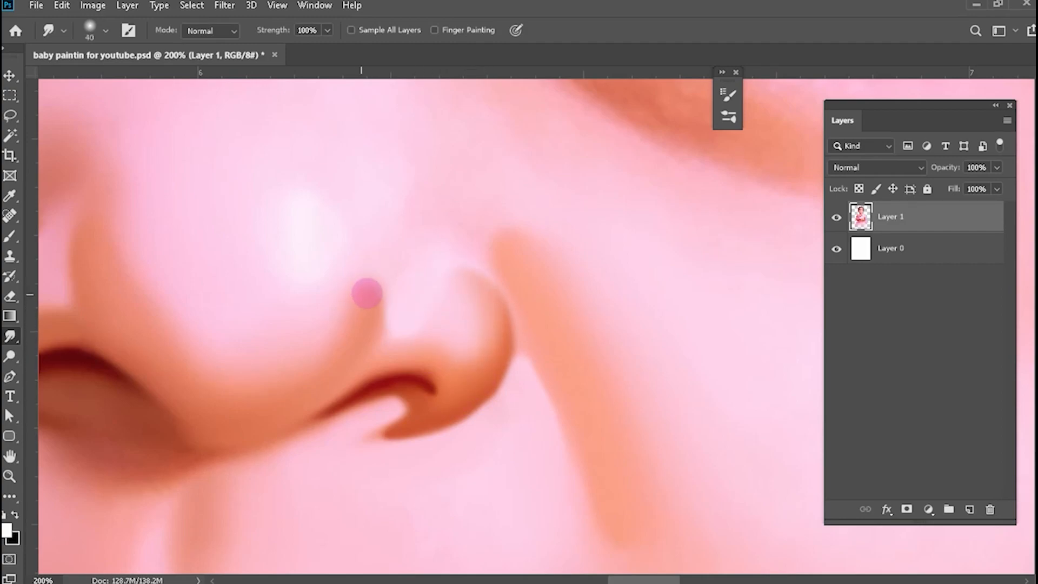
pyautogui.hotkey('ctrl', '-')
pyautogui.hotkey('ctrl', '-')
pyautogui.press(']')
pyautogui.hotkey('ctrl', '+')
pyautogui.hotkey('ctrl', '+')
pyautogui.press('[')
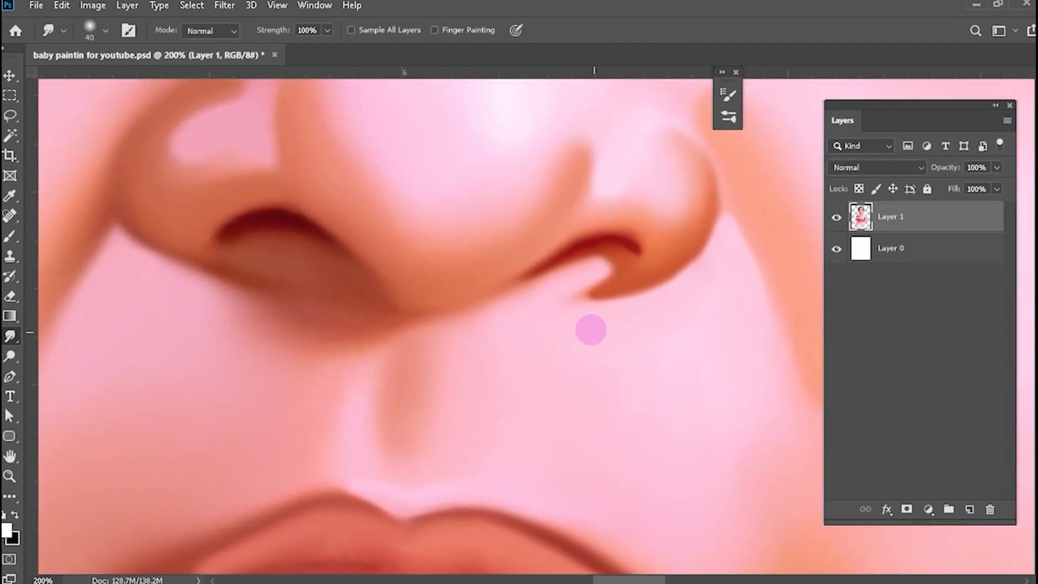
# Smudge the skin beneath the left nostril up to the nose shadow with a 60 px brush.
pyautogui.hscroll(-5, 557, 302)
pyautogui.press(']')
pyautogui.press(']')
pyautogui.press(']')
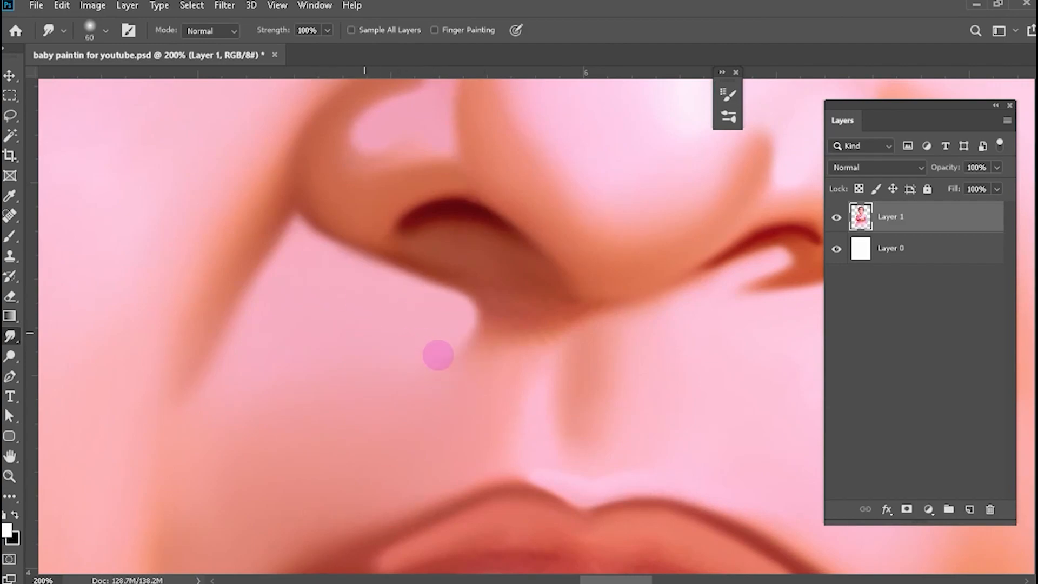
pyautogui.hotkey('ctrl', '-')
pyautogui.hotkey('ctrl', '-')
pyautogui.hotkey('ctrl', '+')
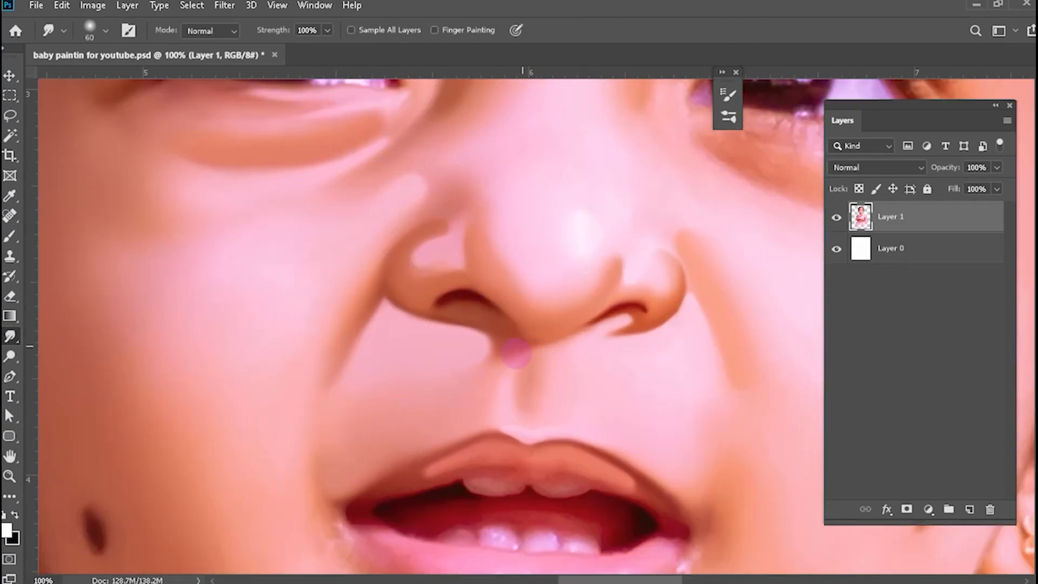
pyautogui.hotkey('ctrl', '-')
pyautogui.hotkey('ctrl', '-')
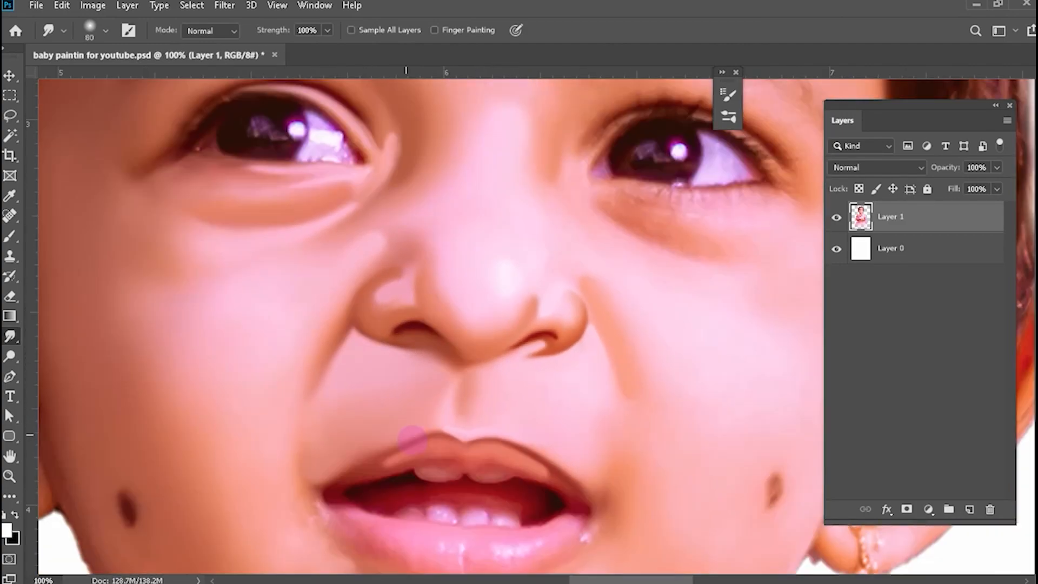
# Smudge away the dark shadow beneath the left nostril and define the nose tip's lower edge with a 30 px brush.
pyautogui.hotkey('ctrl', '+')
pyautogui.hotkey('ctrl', '+')
pyautogui.hotkey('ctrl', '+')
pyautogui.press('[')
pyautogui.press('[')
pyautogui.press('[')
pyautogui.press('[')
pyautogui.press('[')
pyautogui.press('[')
pyautogui.press('[')
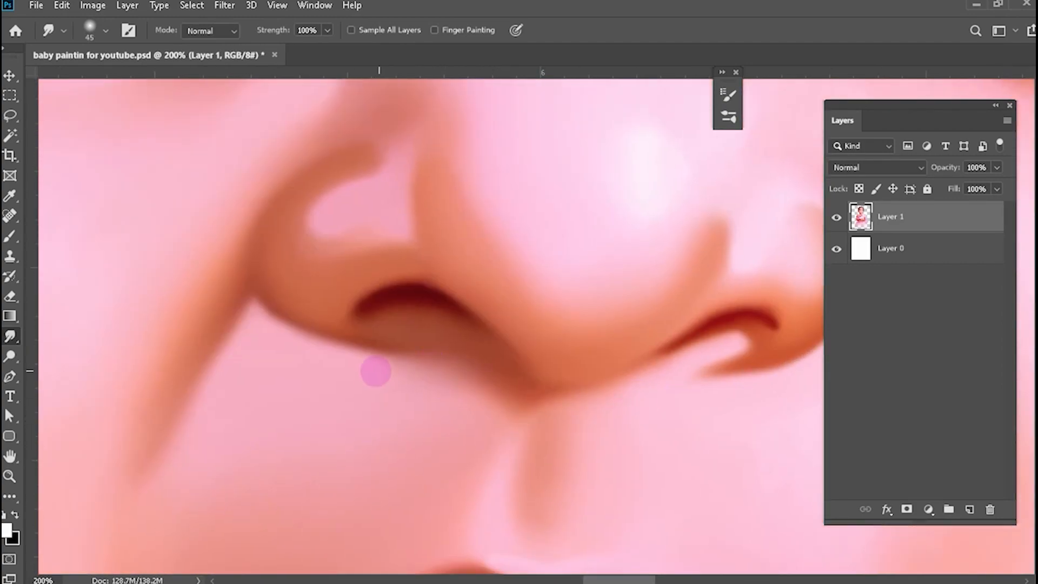
pyautogui.press(']')
pyautogui.press(']')
pyautogui.press(']')
pyautogui.moveTo(413, 326)
pyautogui.mouseDown()
pyautogui.moveTo(461, 370)
pyautogui.moveTo(448, 343)
pyautogui.moveTo(486, 361)
pyautogui.moveTo(475, 394)
pyautogui.moveTo(499, 416)
pyautogui.moveTo(618, 407)
pyautogui.moveTo(501, 389)
pyautogui.mouseUp()
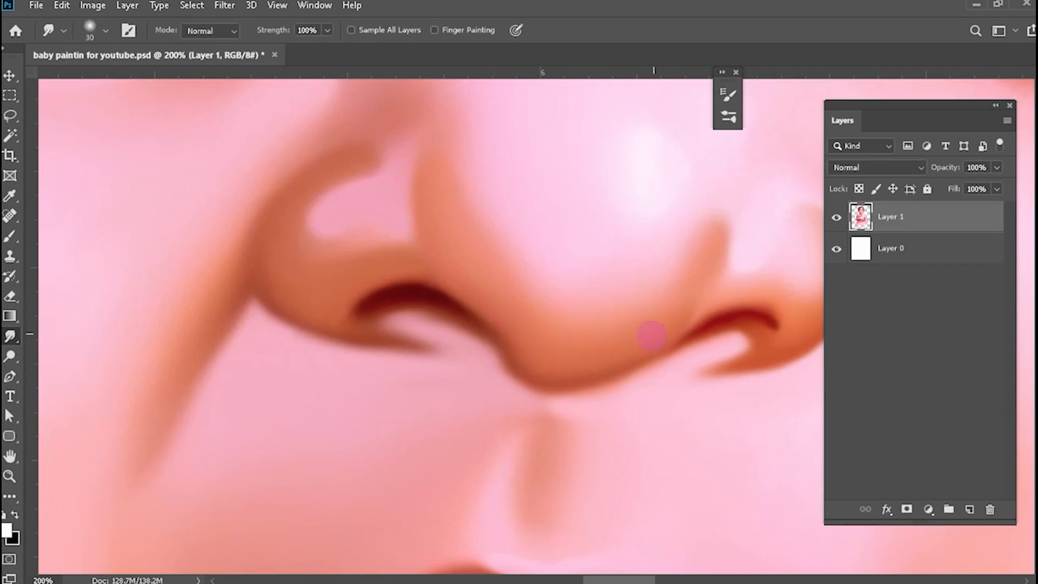
pyautogui.moveTo(416, 403); pyautogui.dragTo(548, 408)
# Smudge the outer wing of the left nostril where it meets the cheek with a 20 px brush.
pyautogui.press('[')
pyautogui.moveTo(404, 280); pyautogui.dragTo(418, 359)
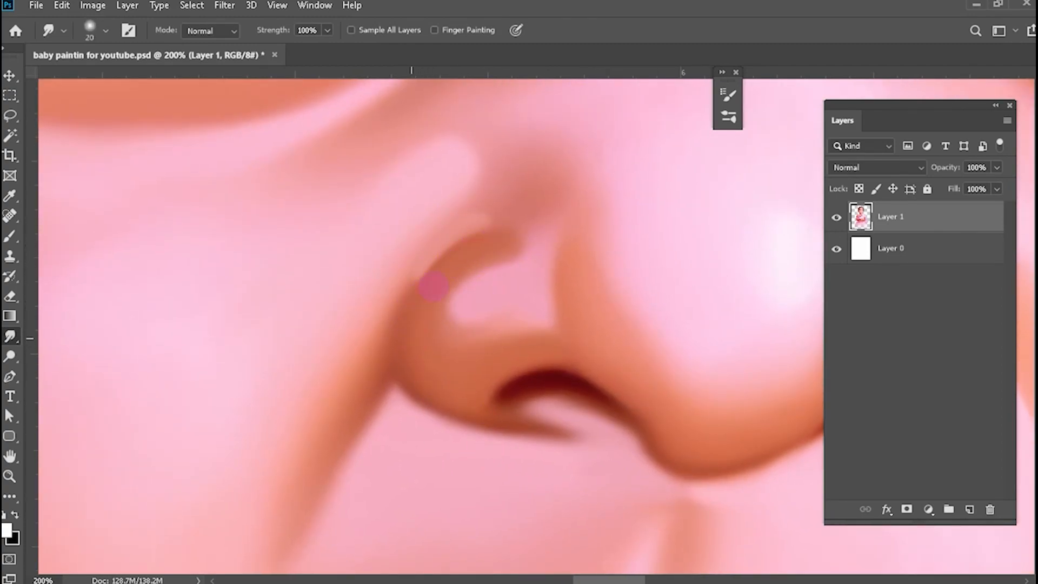
pyautogui.hotkey('ctrl', '-')
pyautogui.hotkey('ctrl', '-')
pyautogui.hotkey('ctrl', '-')
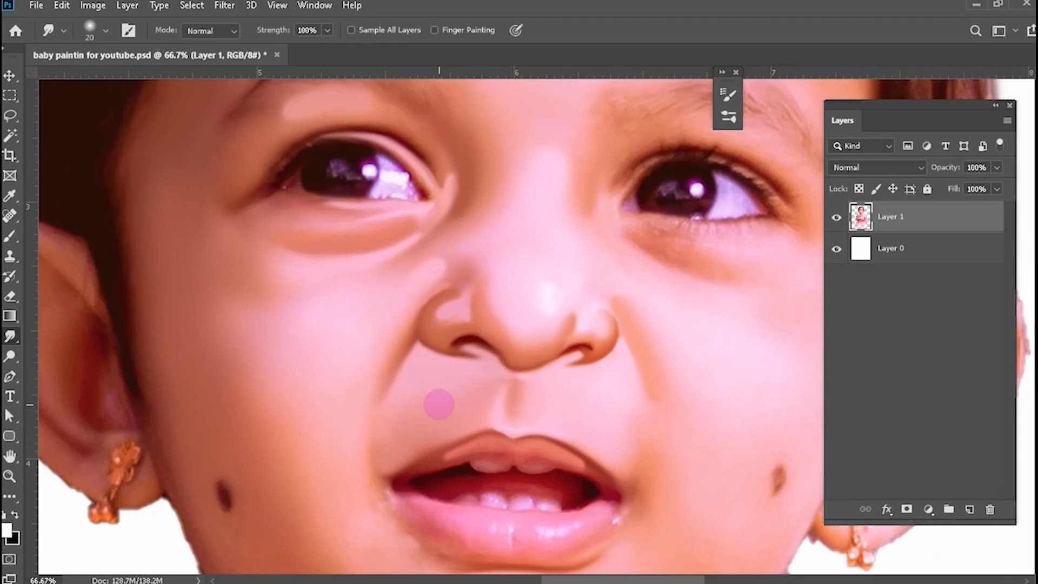
# Smudge the lower part of the lower lip into a smooth darker band running from side to side.
pyautogui.scroll(-3, 439, 404)
pyautogui.hotkey('ctrl', '+')
pyautogui.hotkey('ctrl', '+')
pyautogui.scroll(-2, 438, 404)
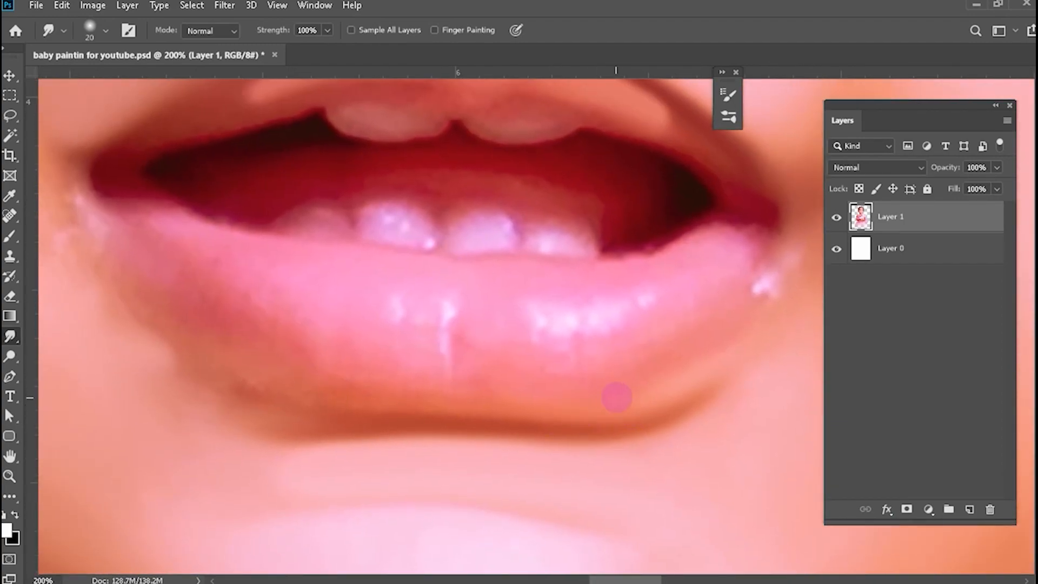
pyautogui.press(']')
pyautogui.moveTo(246, 319)
pyautogui.mouseDown()
pyautogui.moveTo(270, 350)
pyautogui.moveTo(300, 361)
pyautogui.moveTo(571, 395)
pyautogui.moveTo(545, 385)
pyautogui.moveTo(612, 375)
pyautogui.moveTo(534, 369)
pyautogui.moveTo(652, 354)
pyautogui.moveTo(694, 334)
pyautogui.mouseUp()
# Smudge the lower lip's right edge and the bright specks beside the right mouth corner with a 15 px brush.
pyautogui.press('[')
pyautogui.press('[')
pyautogui.press('[')
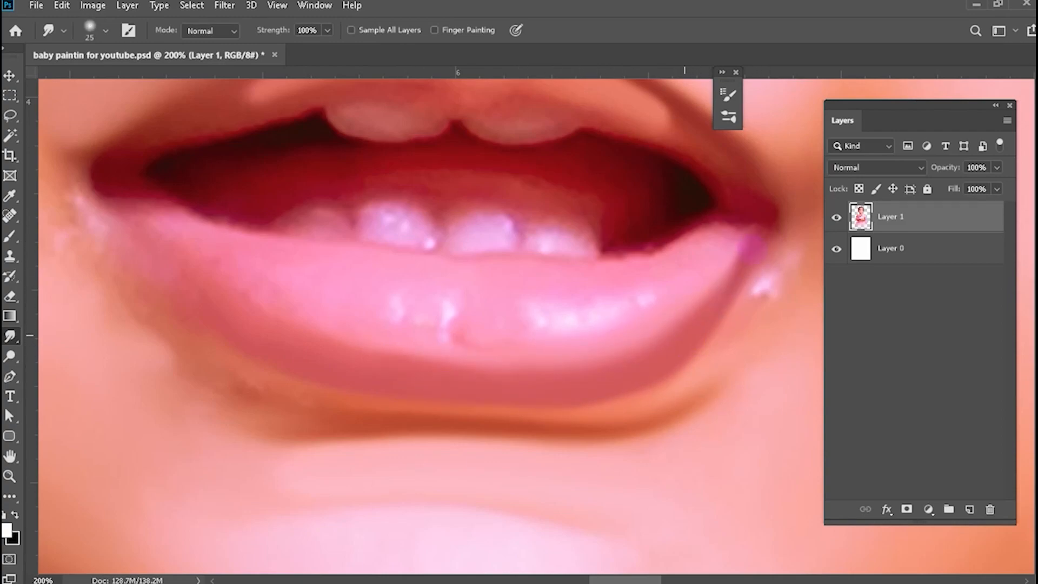
pyautogui.moveTo(751, 249); pyautogui.dragTo(729, 287)
pyautogui.moveTo(718, 328)
pyautogui.mouseDown()
pyautogui.moveTo(515, 353)
pyautogui.moveTo(588, 285)
pyautogui.moveTo(706, 262)
pyautogui.mouseUp()
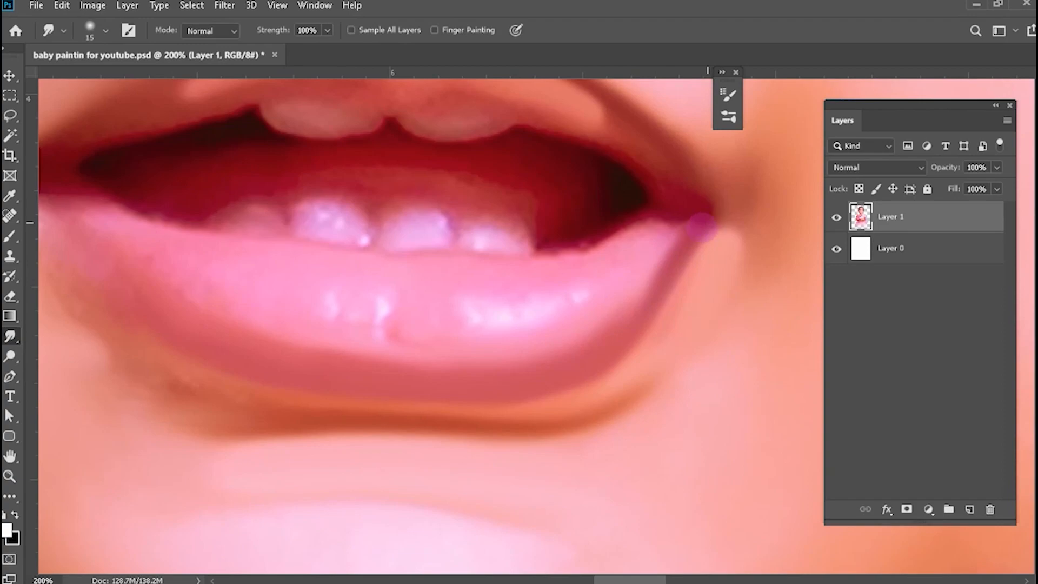
# Smudge a dark outline from the right mouth corner down along the lower lip's edge.
pyautogui.press(']')
pyautogui.press(']')
pyautogui.press(']')
pyautogui.moveTo(701, 227); pyautogui.dragTo(598, 356)
pyautogui.press('[')
pyautogui.press('[')
pyautogui.press('[')
pyautogui.moveTo(646, 303); pyautogui.dragTo(733, 212)
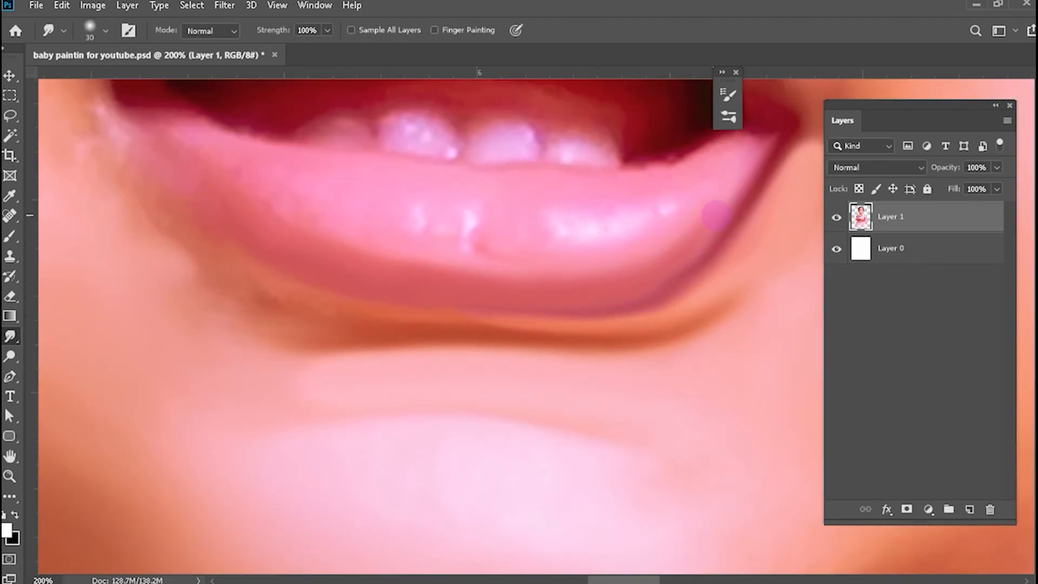
# Refine the lower lip's right outline and smooth the adjoining skin with a 30 px brush.
pyautogui.press('[')
pyautogui.moveTo(733, 201); pyautogui.dragTo(718, 214)
pyautogui.moveTo(687, 292)
pyautogui.mouseDown()
pyautogui.moveTo(615, 325)
pyautogui.moveTo(599, 345)
pyautogui.mouseUp()
pyautogui.press('[')
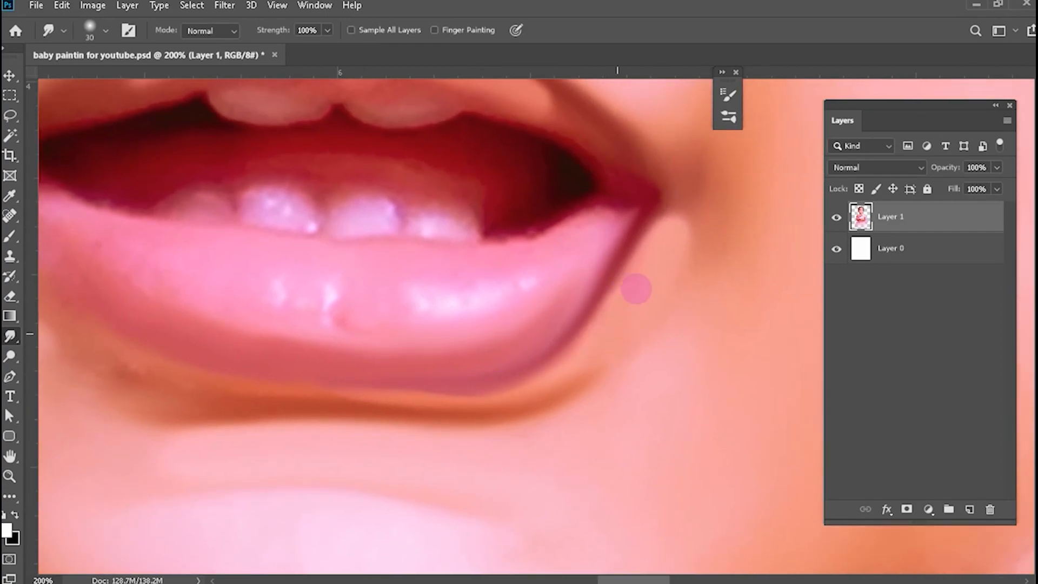
pyautogui.hotkey('ctrl', '-')
pyautogui.hotkey('ctrl', '-')
pyautogui.hotkey('ctrl', '-')
pyautogui.hotkey('ctrl', '-')
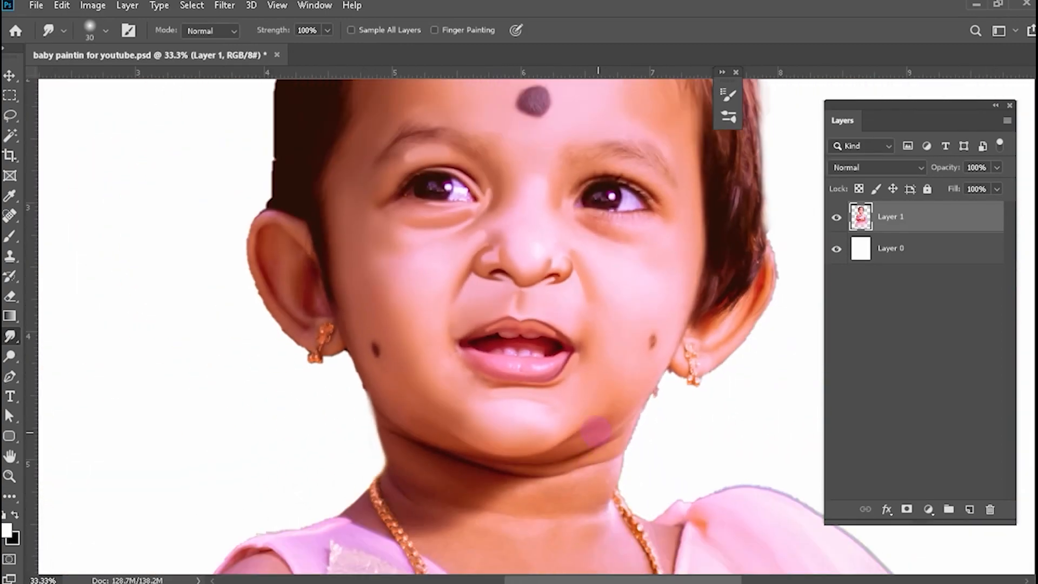
# Smudge the upper lip and its inner edge toward the mouth corners, using brushes of 15 px and 20 px.
pyautogui.scroll(-2, 594, 433)
pyautogui.hotkey('ctrl', '+')
pyautogui.hotkey('ctrl', '+')
pyautogui.hotkey('ctrl', '+')
pyautogui.hotkey('ctrl', '+')
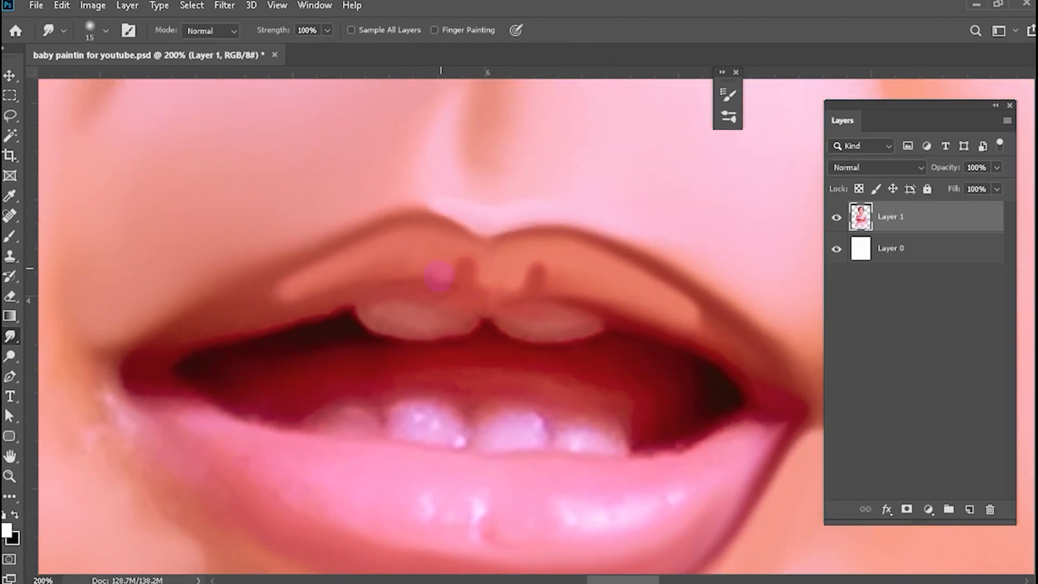
pyautogui.moveTo(248, 326)
pyautogui.mouseDown()
pyautogui.moveTo(334, 303)
pyautogui.moveTo(440, 328)
pyautogui.mouseUp()
pyautogui.scroll(-2, 183, 336)
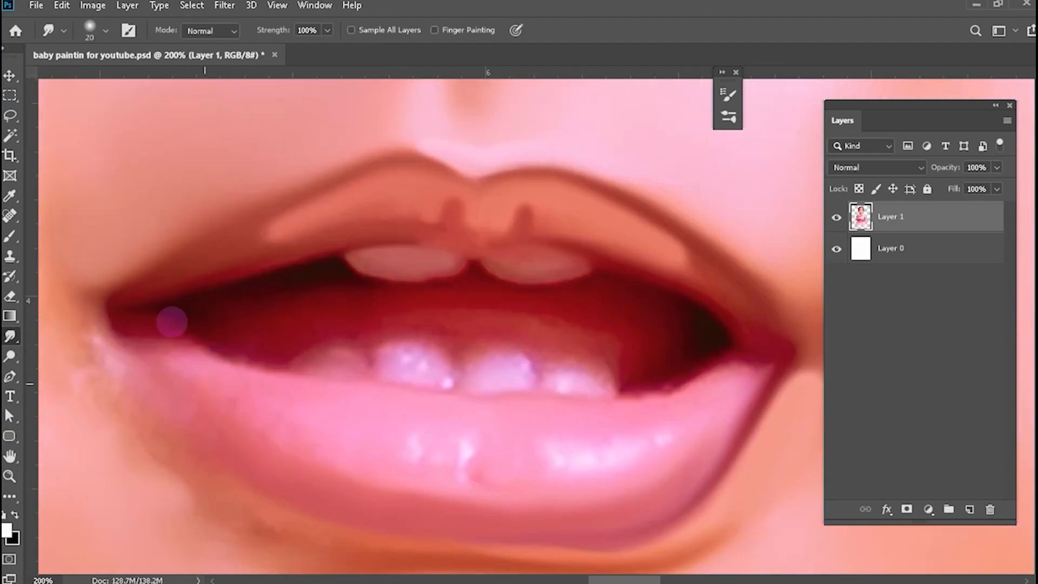
pyautogui.hscroll(3, 169, 320)
pyautogui.press('[')
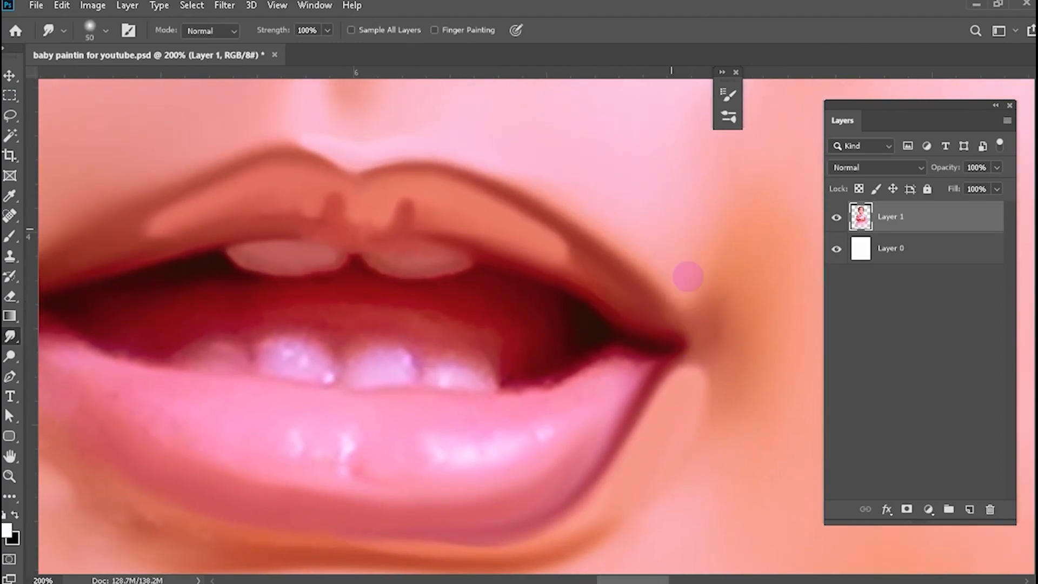
# Smudge the lower lip's glossy highlights into a smooth bright band and soft vertical streaks.
pyautogui.scroll(-1, 689, 273)
pyautogui.hscroll(-1, 685, 292)
pyautogui.scroll(-1, 615, 204)
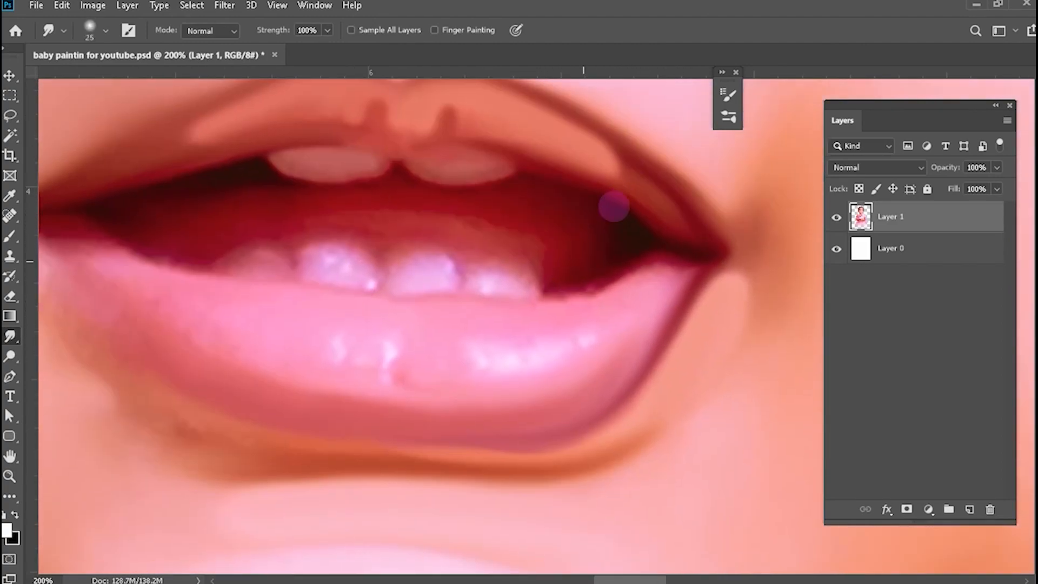
pyautogui.hscroll(-3, 653, 307)
pyautogui.moveTo(653, 306)
pyautogui.mouseDown()
pyautogui.moveTo(592, 298)
pyautogui.moveTo(555, 312)
pyautogui.moveTo(614, 349)
pyautogui.moveTo(674, 347)
pyautogui.moveTo(535, 383)
pyautogui.moveTo(480, 373)
pyautogui.moveTo(496, 345)
pyautogui.moveTo(500, 363)
pyautogui.moveTo(507, 351)
pyautogui.moveTo(443, 373)
pyautogui.moveTo(431, 348)
pyautogui.mouseUp()
# Smudge a dark outline down the lower lip's left side and smooth its upper edge with a 30 px brush.
pyautogui.scroll(-1, 431, 347)
pyautogui.hscroll(-1, 431, 348)
pyautogui.moveTo(190, 194); pyautogui.dragTo(216, 237)
pyautogui.moveTo(234, 178)
pyautogui.mouseDown()
pyautogui.moveTo(194, 211)
pyautogui.moveTo(293, 342)
pyautogui.mouseUp()
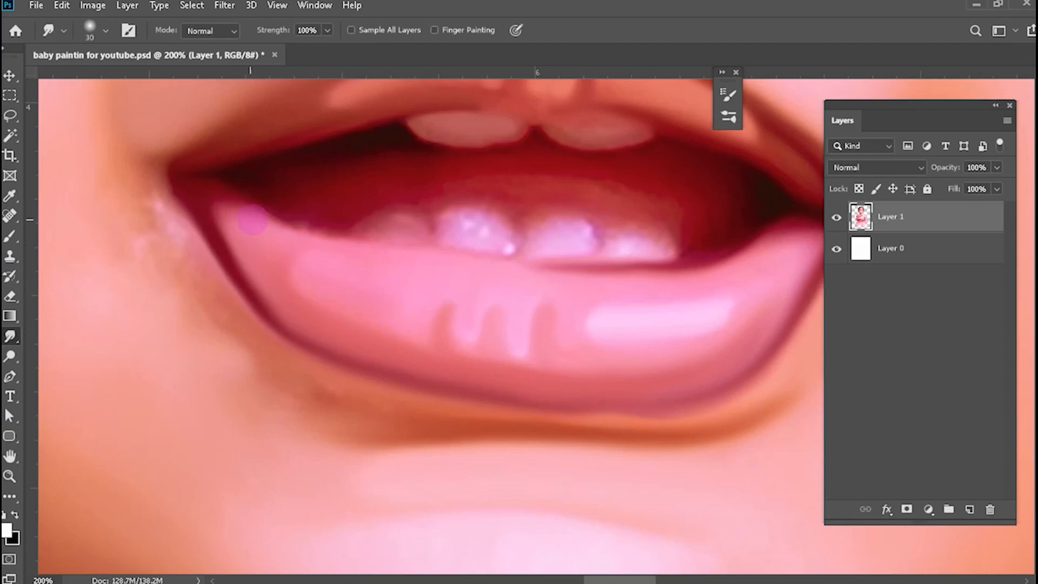
pyautogui.moveTo(251, 219)
pyautogui.mouseDown()
pyautogui.moveTo(326, 248)
pyautogui.moveTo(546, 281)
pyautogui.mouseUp()
# Smudge the skin beside the left mouth corner and beneath the lower lip, enlarging the brush from 35 px to 50 px.
pyautogui.press(']')
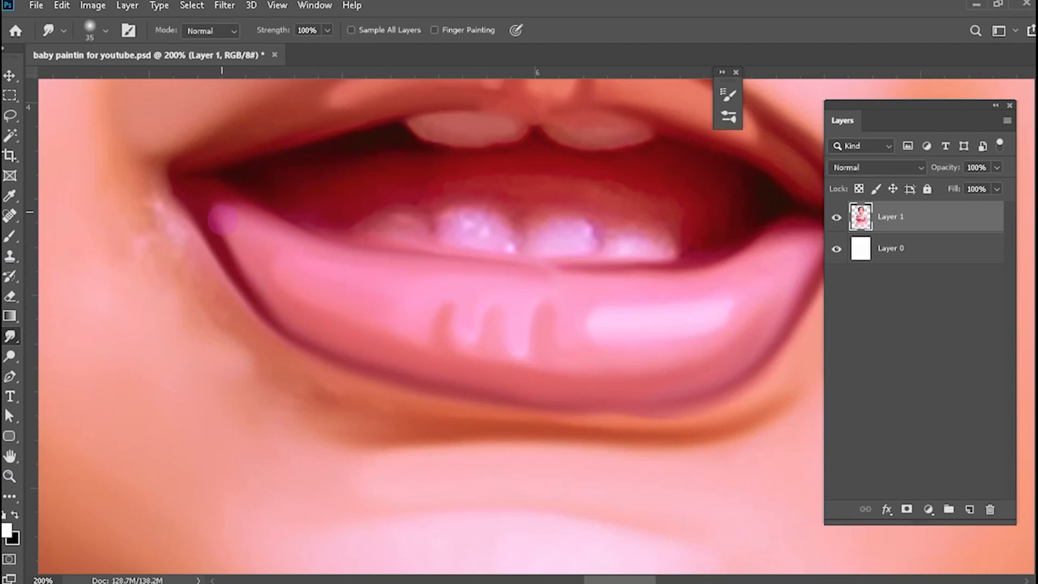
pyautogui.moveTo(222, 219)
pyautogui.mouseDown()
pyautogui.moveTo(232, 267)
pyautogui.moveTo(262, 326)
pyautogui.mouseUp()
pyautogui.moveTo(208, 302); pyautogui.dragTo(330, 347)
pyautogui.press(']')
pyautogui.press(']')
pyautogui.moveTo(273, 250); pyautogui.dragTo(328, 373)
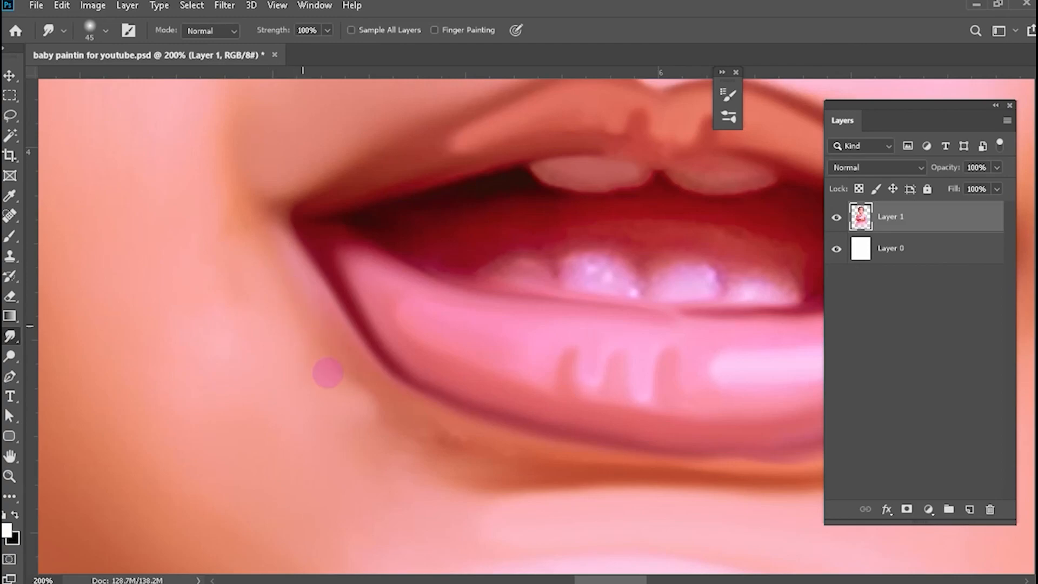
pyautogui.scroll(-3, 378, 374)
pyautogui.hscroll(1, 406, 375)
pyautogui.press(']')
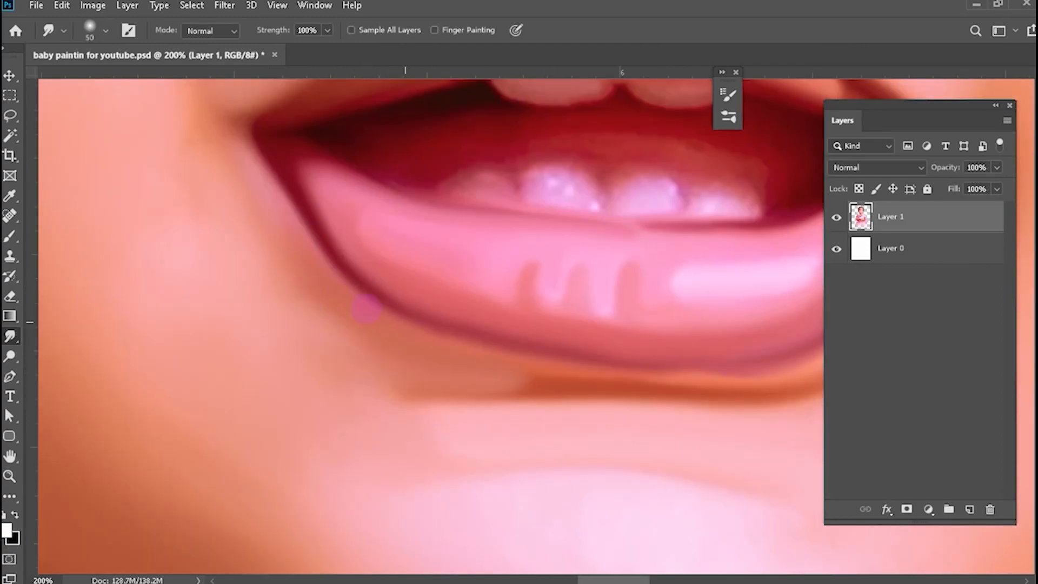
# Smudge the lower teeth into smooth rounded shapes with small brushes between 10 px and 20 px.
pyautogui.scroll(5, 373, 346)
pyautogui.hscroll(3, 379, 368)
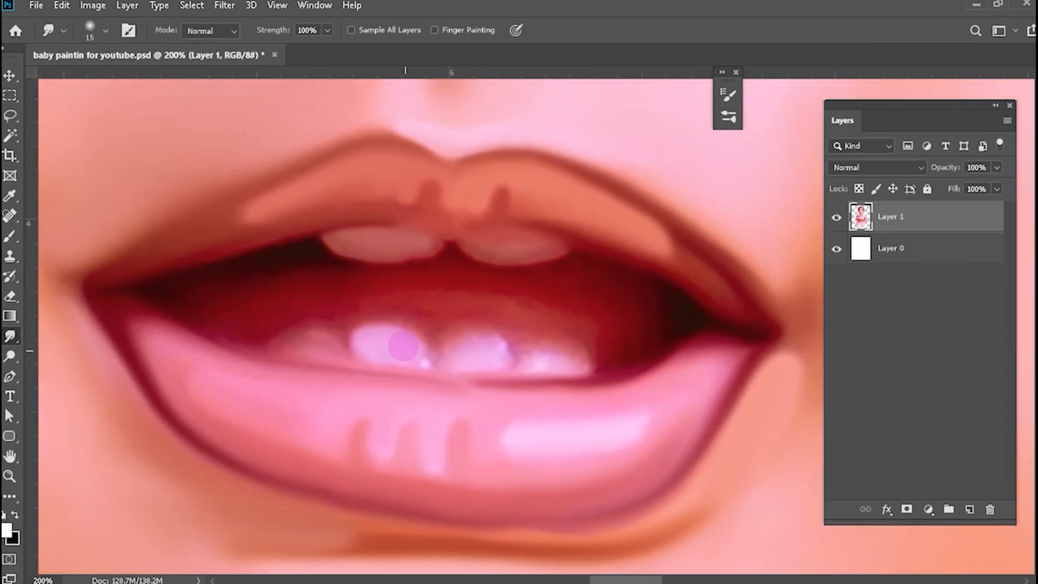
pyautogui.moveTo(402, 345); pyautogui.dragTo(483, 359)
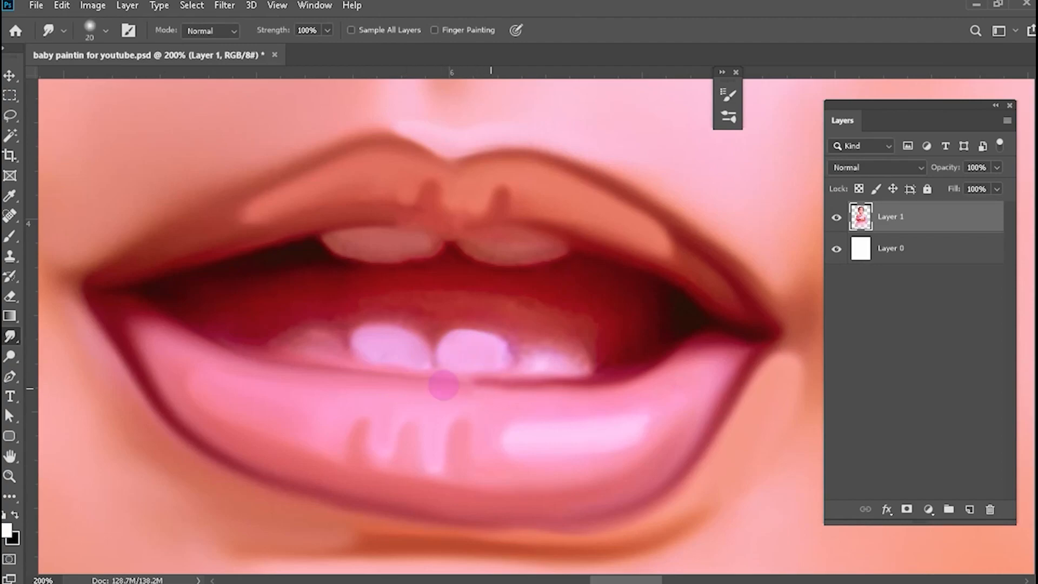
pyautogui.hscroll(-2, 572, 359)
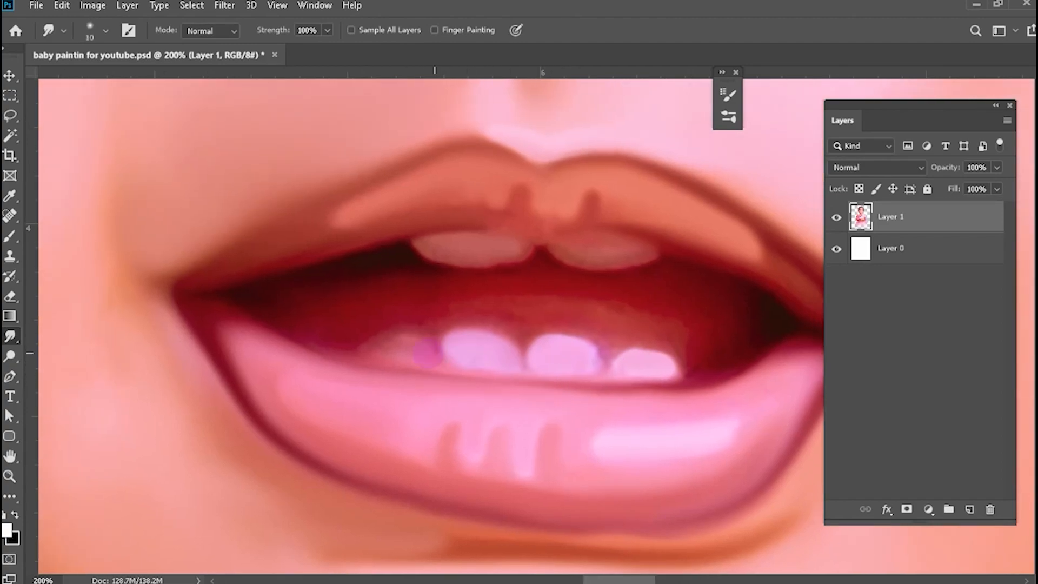
# Smudge a light edge beneath the lower lip's bottom outline with a 10 px brush.
pyautogui.scroll(-5, 473, 359)
pyautogui.scroll(5, 568, 422)
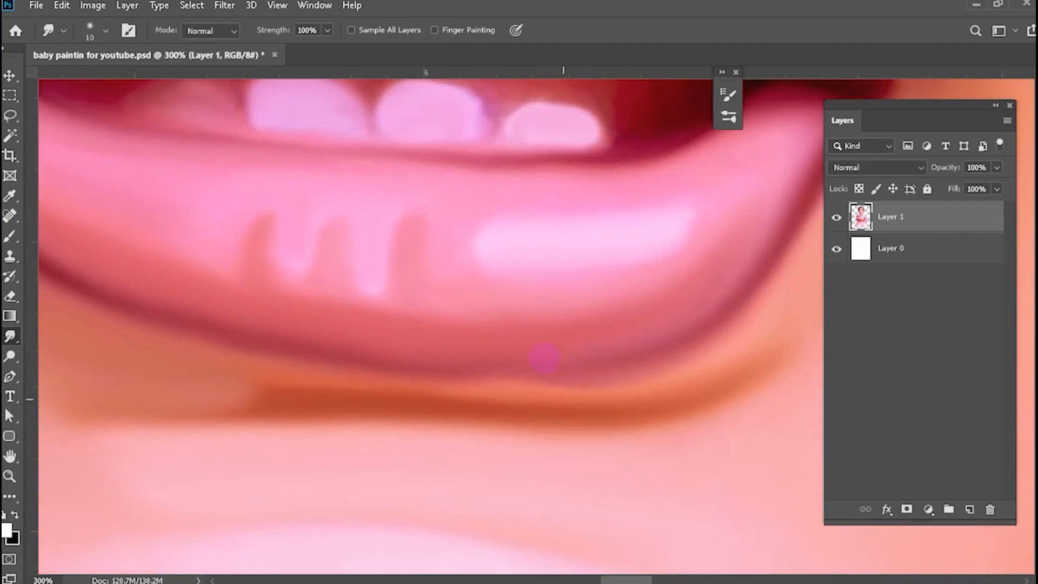
pyautogui.moveTo(671, 331)
pyautogui.mouseDown()
pyautogui.moveTo(635, 359)
pyautogui.moveTo(527, 366)
pyautogui.moveTo(573, 367)
pyautogui.moveTo(334, 362)
pyautogui.mouseUp()
pyautogui.press(']')
pyautogui.press(']')
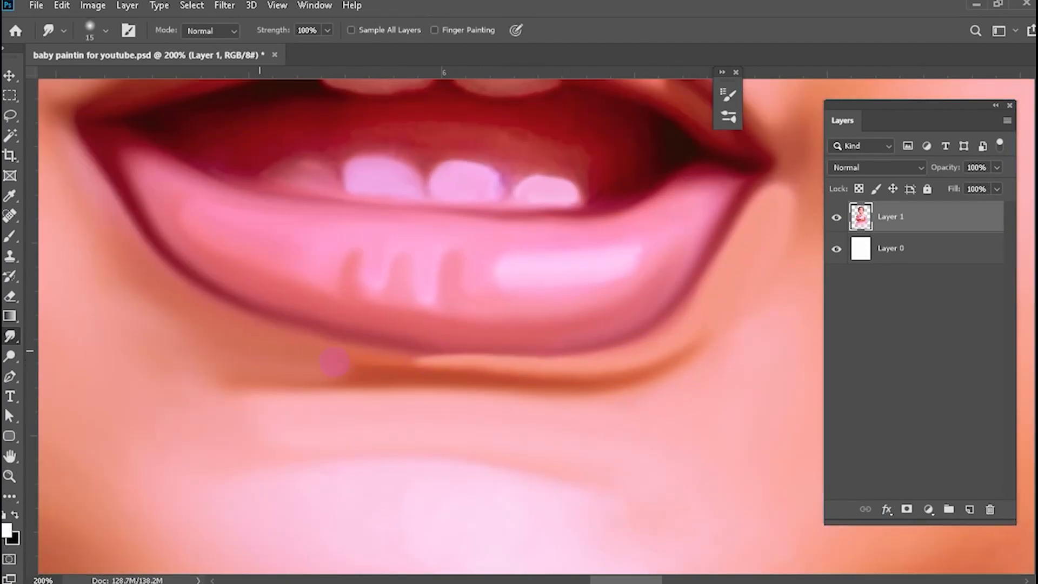
# Smudge short vertical creases upward from the lower lip's dark bottom band with a 20 px brush.
pyautogui.moveTo(450, 342)
pyautogui.mouseDown()
pyautogui.moveTo(461, 341)
pyautogui.moveTo(448, 301)
pyautogui.mouseUp()
pyautogui.press(']')
pyautogui.moveTo(387, 317); pyautogui.dragTo(397, 282)
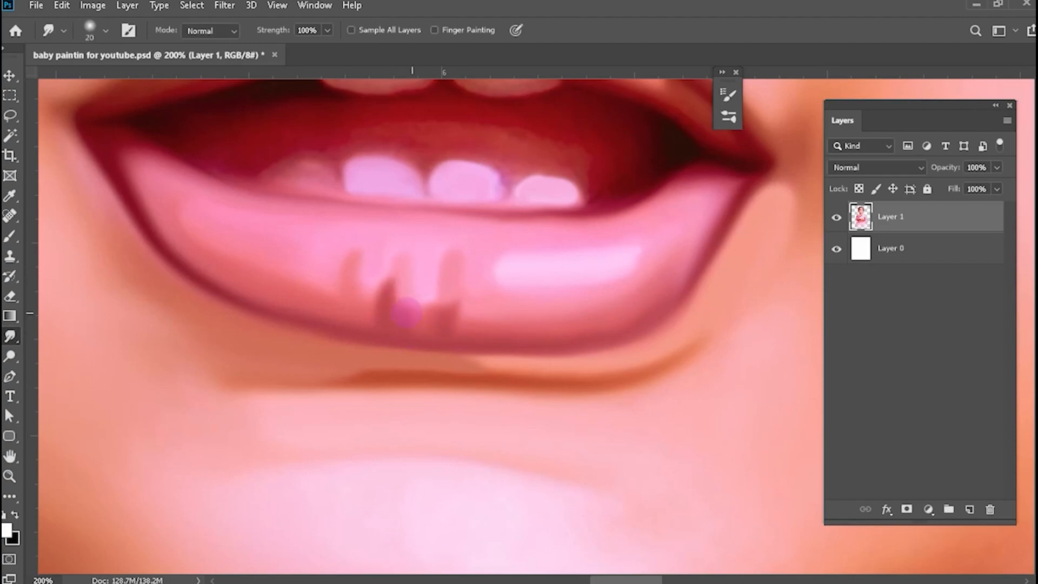
pyautogui.moveTo(483, 328); pyautogui.dragTo(485, 292)
pyautogui.moveTo(435, 323); pyautogui.dragTo(433, 281)
# Smudge the fold beneath the right eye with an 80 px brush.
pyautogui.hotkey('ctrl', '-')
pyautogui.hotkey('ctrl', '-')
pyautogui.hotkey('ctrl', '-')
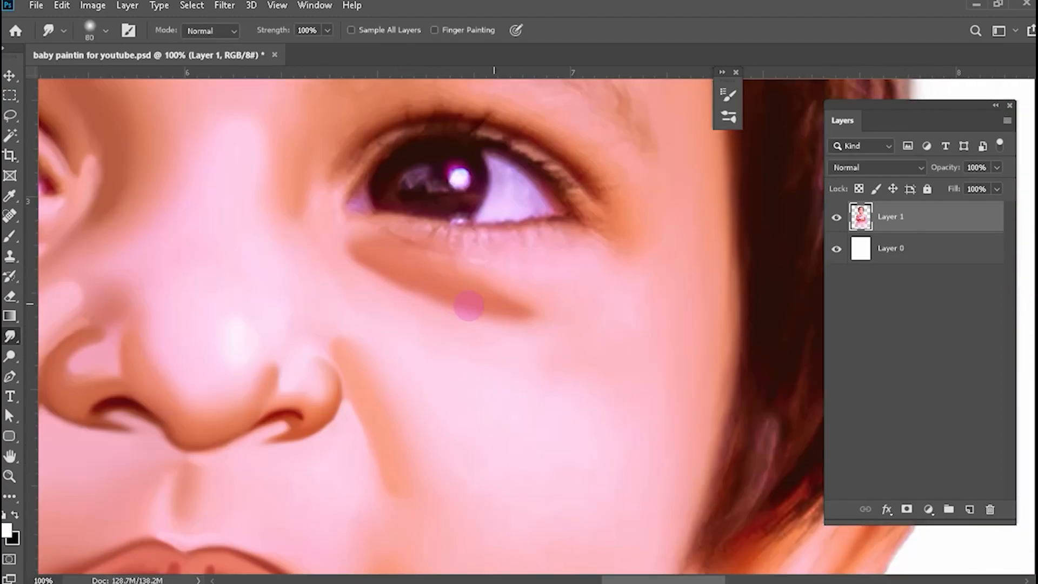
pyautogui.moveTo(469, 305); pyautogui.dragTo(535, 257)
# Smudge the skin beside and below the right mouth corner, enlarging the brush from 25 px.
pyautogui.moveTo(533, 519); pyautogui.dragTo(569, 323)
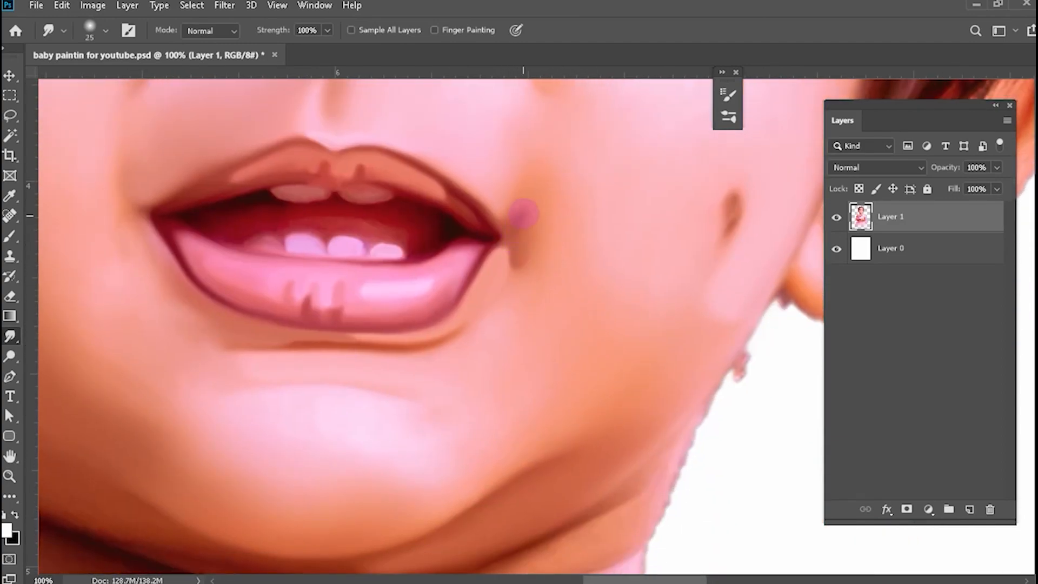
pyautogui.moveTo(578, 200)
pyautogui.mouseDown()
pyautogui.moveTo(569, 287)
pyautogui.moveTo(541, 197)
pyautogui.mouseUp()
pyautogui.press(']')
pyautogui.moveTo(577, 350); pyautogui.dragTo(521, 384)
pyautogui.press(']')
pyautogui.press(']')
pyautogui.press(']')
pyautogui.moveTo(543, 307); pyautogui.dragTo(504, 405)
pyautogui.moveTo(454, 319); pyautogui.dragTo(682, 289)
# Smudge the shadow next to the right mouth corner with a reduced brush.
pyautogui.press('[')
pyautogui.press('[')
pyautogui.press('[')
pyautogui.moveTo(675, 476); pyautogui.dragTo(620, 310)
pyautogui.press('[')
pyautogui.press('[')
pyautogui.press('[')
pyautogui.press('[')
pyautogui.moveTo(552, 258); pyautogui.dragTo(561, 227)
# Smudge the lower right cheek toward the chin, enlarging the brush to 125 px.
pyautogui.press(']')
pyautogui.press(']')
pyautogui.press(']')
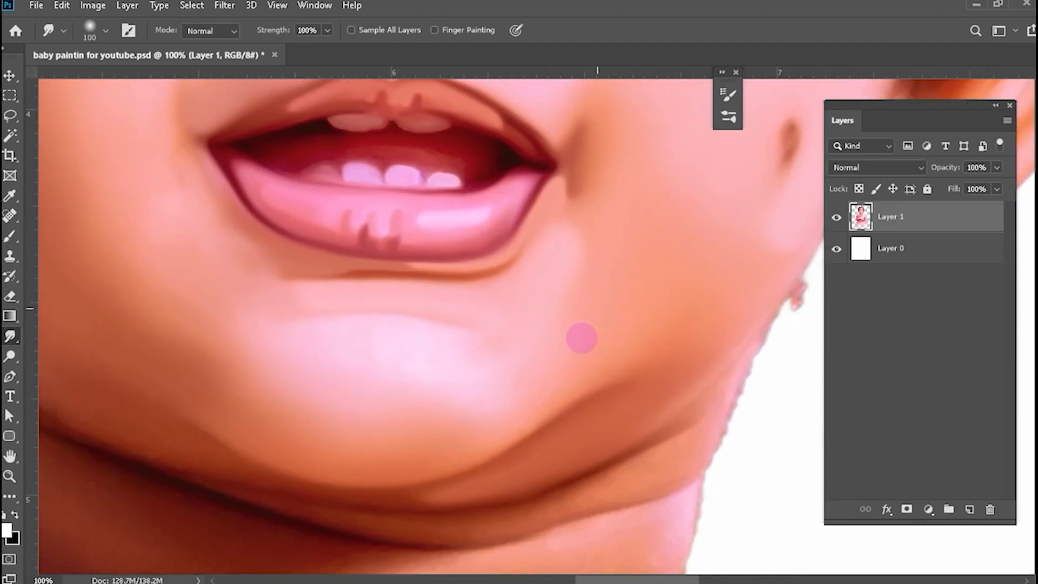
pyautogui.press(']')
pyautogui.moveTo(608, 338); pyautogui.dragTo(665, 225)
# Smudge the chin highlight below the lower lip with a 70 px brush.
pyautogui.press('[')
pyautogui.press('[')
pyautogui.press('[')
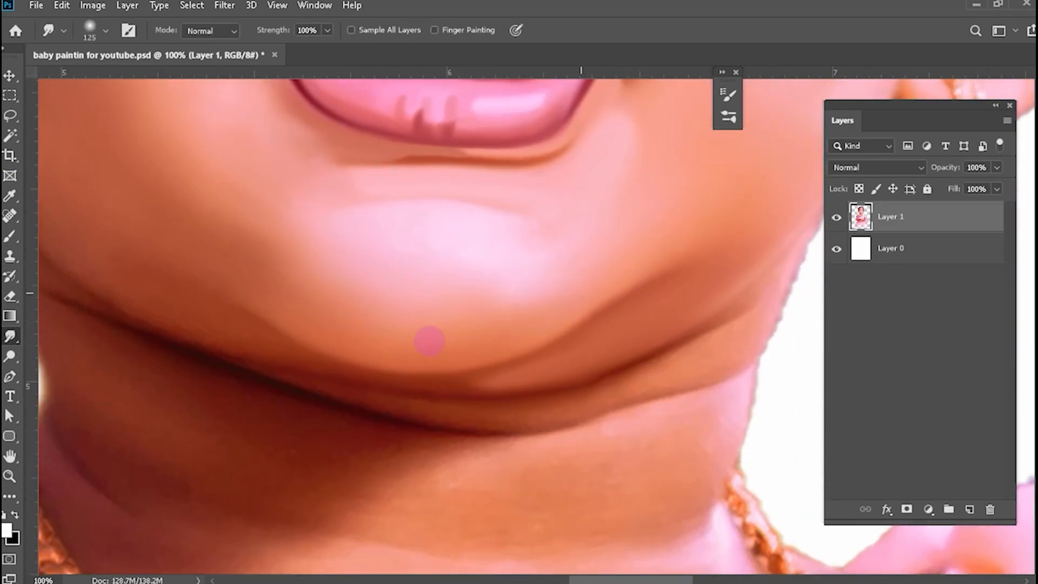
pyautogui.moveTo(473, 250); pyautogui.dragTo(478, 281)
# Smudge the skin from the chin's left side toward the left mouth corner with an enlarged brush, then reduce it to 60 px.
pyautogui.moveTo(271, 312); pyautogui.dragTo(401, 301)
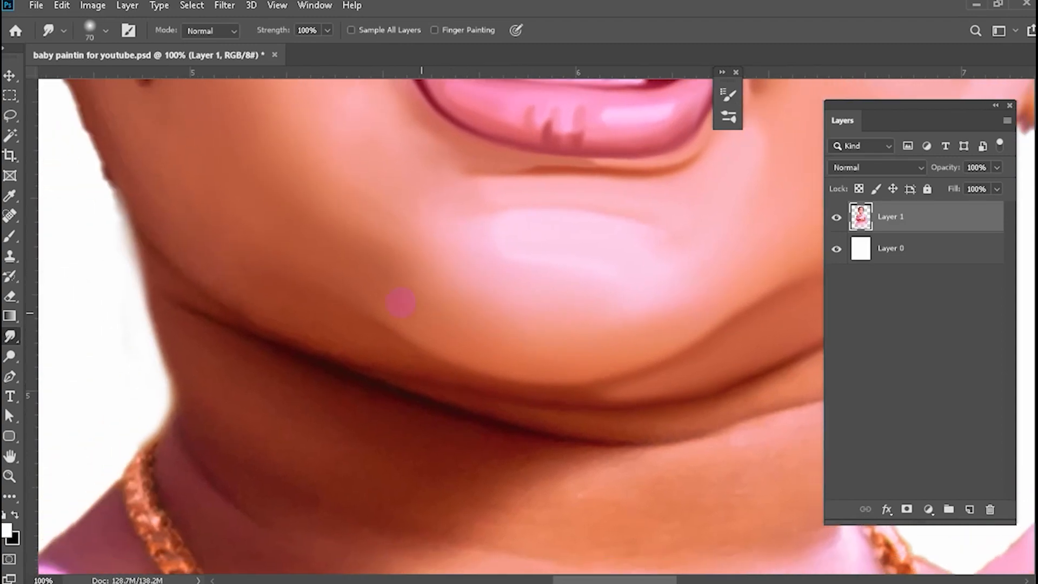
pyautogui.press(']')
pyautogui.press(']')
pyautogui.press(']')
pyautogui.press(']')
pyautogui.press(']')
pyautogui.moveTo(421, 268); pyautogui.dragTo(397, 256)
pyautogui.moveTo(379, 222); pyautogui.dragTo(397, 304)
pyautogui.moveTo(384, 253); pyautogui.dragTo(405, 335)
pyautogui.press('[')
pyautogui.press('[')
pyautogui.press('[')
pyautogui.press('[')
pyautogui.press('[')
pyautogui.press('[')
pyautogui.press('[')
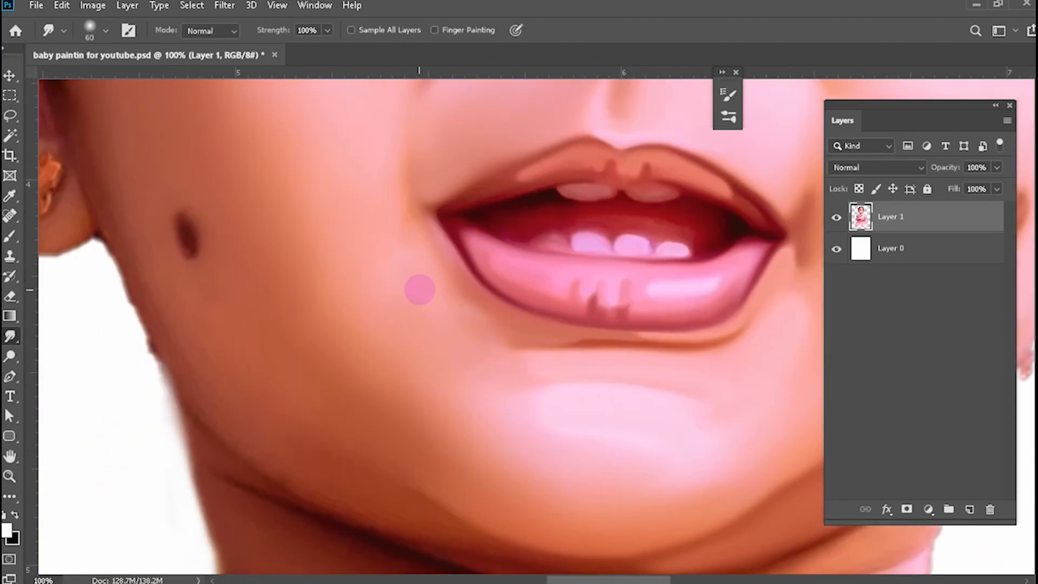
# Save the painting.
pyautogui.hotkey('ctrl', '-')
pyautogui.hotkey('ctrl', '-')
pyautogui.moveTo(636, 277); pyautogui.dragTo(521, 372)
pyautogui.hotkey('ctrl', 's')
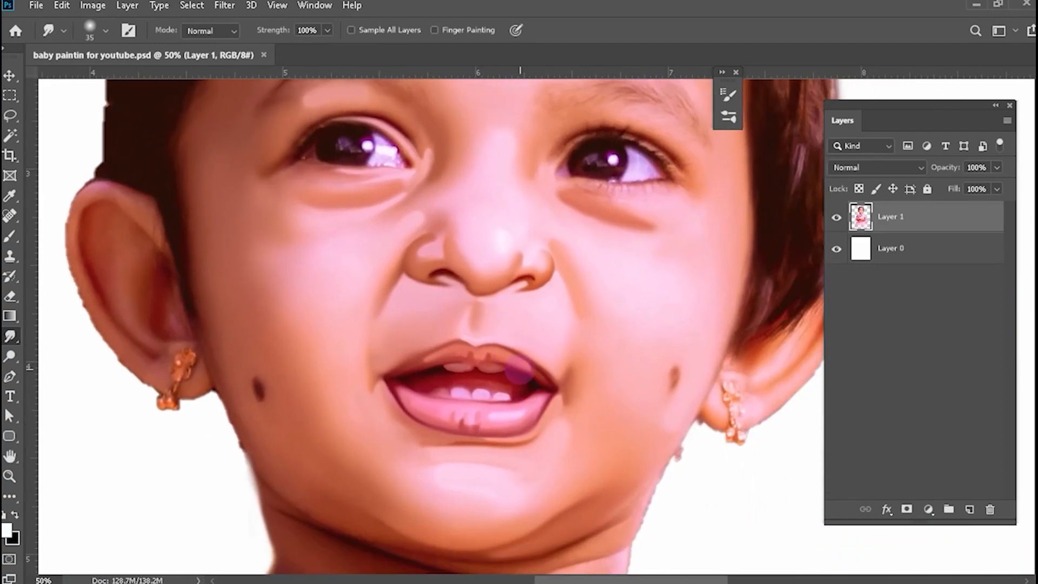
# Smudge the skin and shadow folds around the mouth corners, enlarging the brush from 35 px to 50 px.
pyautogui.hotkey('ctrl', '+')
pyautogui.moveTo(476, 459); pyautogui.dragTo(529, 335)
pyautogui.moveTo(414, 442)
pyautogui.mouseDown()
pyautogui.moveTo(497, 319)
pyautogui.moveTo(481, 271)
pyautogui.mouseUp()
pyautogui.moveTo(477, 443); pyautogui.dragTo(485, 427)
pyautogui.press(']')
pyautogui.press(']')
pyautogui.press(']')
pyautogui.moveTo(521, 408); pyautogui.dragTo(555, 392)
pyautogui.hotkey('ctrl', '+')
pyautogui.moveTo(638, 178); pyautogui.dragTo(489, 450)
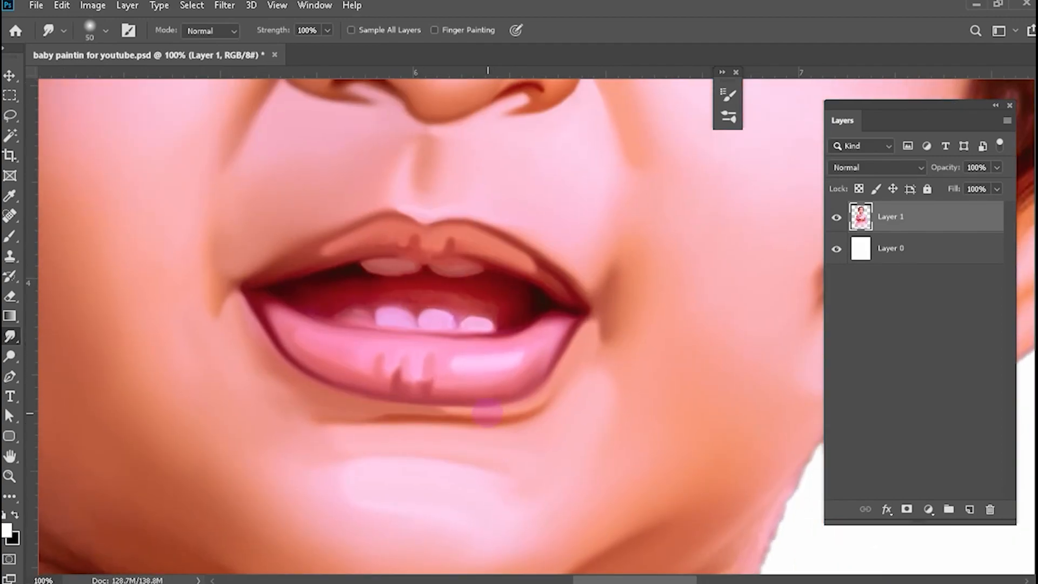
# Smudge the skin along the upper lip's left edge and mouth corner with a brush of about 40 to 45 px.
pyautogui.hotkey('ctrl', '+')
pyautogui.moveTo(352, 238); pyautogui.dragTo(619, 399)
pyautogui.press('[')
pyautogui.press('[')
pyautogui.press('[')
pyautogui.press('[')
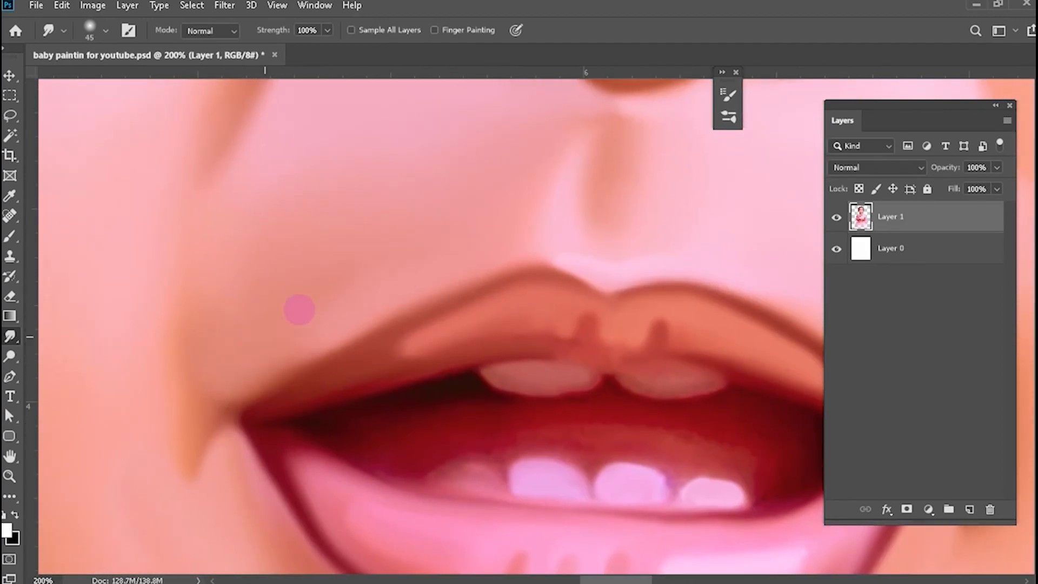
pyautogui.press(']')
pyautogui.press(']')
pyautogui.moveTo(313, 366)
pyautogui.mouseDown()
pyautogui.moveTo(403, 304)
pyautogui.moveTo(363, 336)
pyautogui.mouseUp()
pyautogui.hotkey('ctrl', '-')
pyautogui.hotkey('ctrl', '-')
pyautogui.hotkey('ctrl', '-')
pyautogui.moveTo(485, 389); pyautogui.dragTo(387, 454)
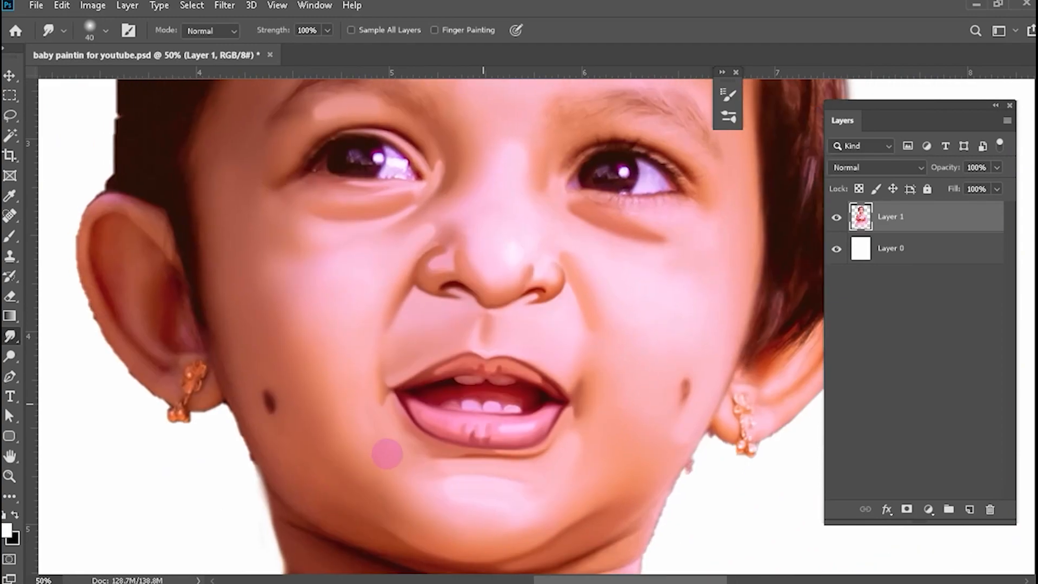
# Smudge the skin between the left smile fold and the upper lip, varying the brush between 45 and 90 px.
pyautogui.hotkey('ctrl', '+')
pyautogui.hotkey('ctrl', '+')
pyautogui.moveTo(260, 399); pyautogui.dragTo(352, 296)
pyautogui.press(']')
pyautogui.press(']')
pyautogui.press(']')
pyautogui.press(']')
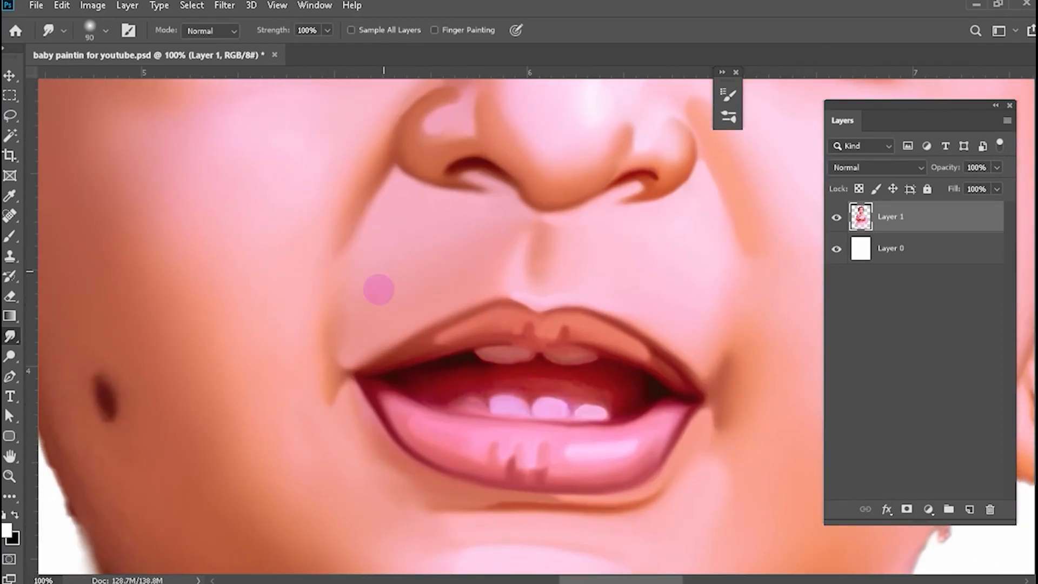
pyautogui.moveTo(447, 255); pyautogui.dragTo(513, 206)
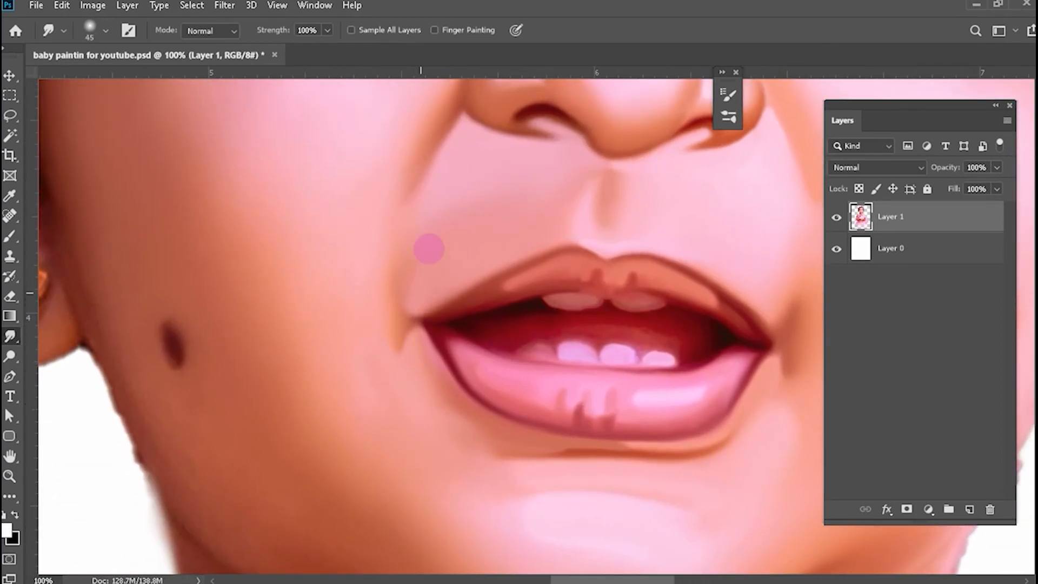
pyautogui.hotkey('ctrl', '-')
pyautogui.hotkey('ctrl', '-')
pyautogui.hotkey('ctrl', '-')
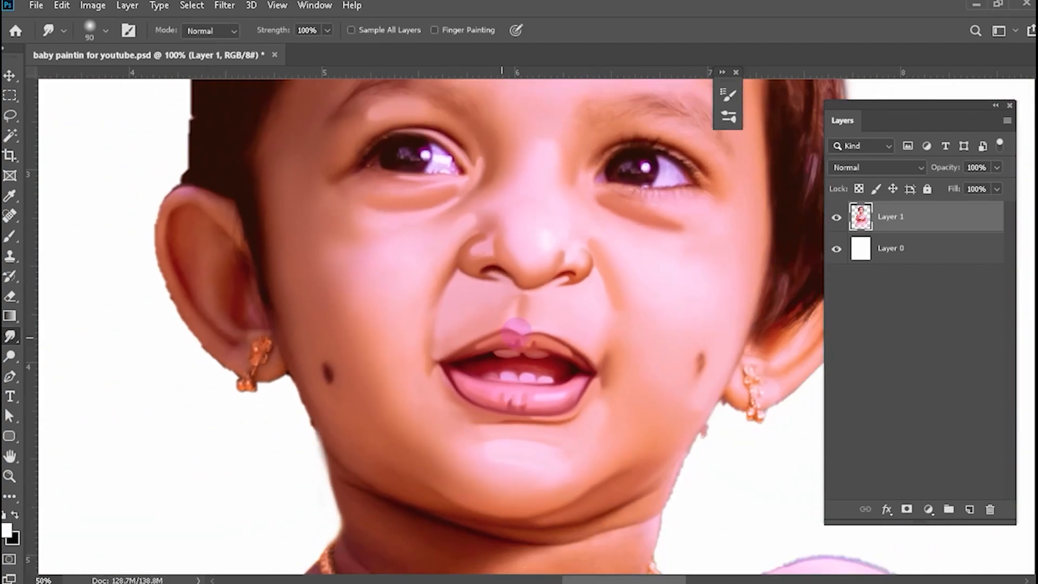
# Smudge the left smile fold and the cheek beside the nose with a 60 px brush, and save the painting.
pyautogui.hotkey('ctrl', '+')
pyautogui.hotkey('ctrl', '+')
pyautogui.hotkey('ctrl', '+')
pyautogui.press(']')
pyautogui.moveTo(403, 261); pyautogui.dragTo(489, 248)
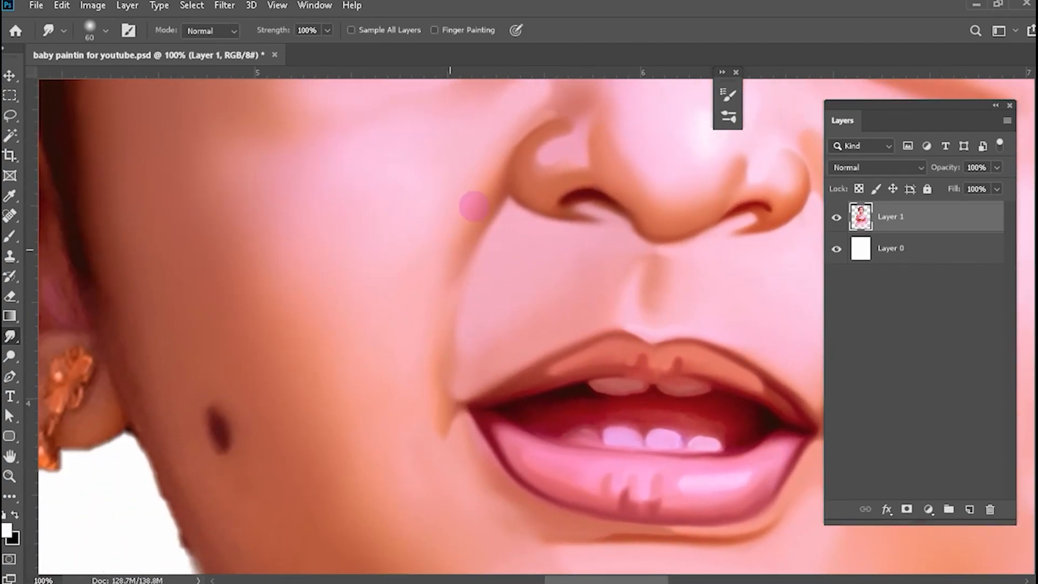
pyautogui.press('[')
pyautogui.press('[')
pyautogui.moveTo(385, 164); pyautogui.dragTo(373, 259)
pyautogui.hotkey('ctrl', '-')
pyautogui.hotkey('ctrl', '-')
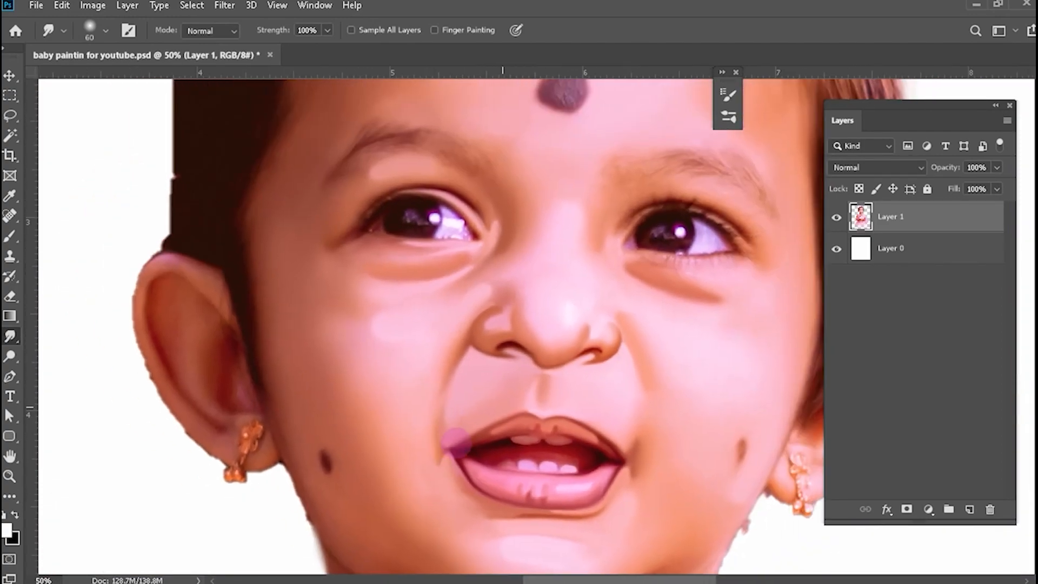
pyautogui.hotkey('ctrl', '+')
pyautogui.hotkey('ctrl', '-')
pyautogui.hotkey('ctrl', '-')
pyautogui.hotkey('ctrl', '-')
pyautogui.press('[')
pyautogui.hotkey('ctrl', 'u')
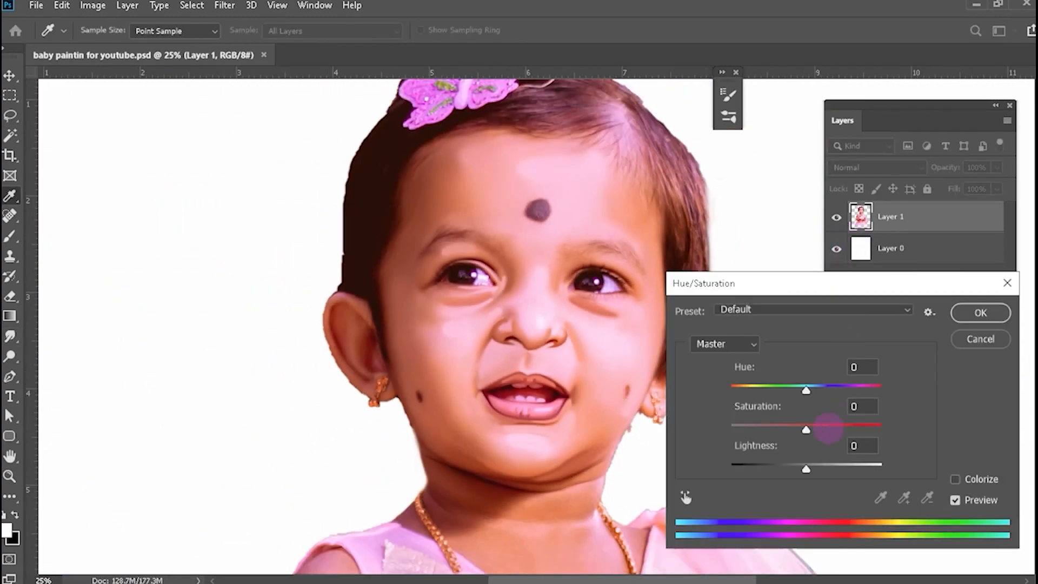
pyautogui.moveTo(806, 425); pyautogui.dragTo(843, 429)
pyautogui.press('Escape')
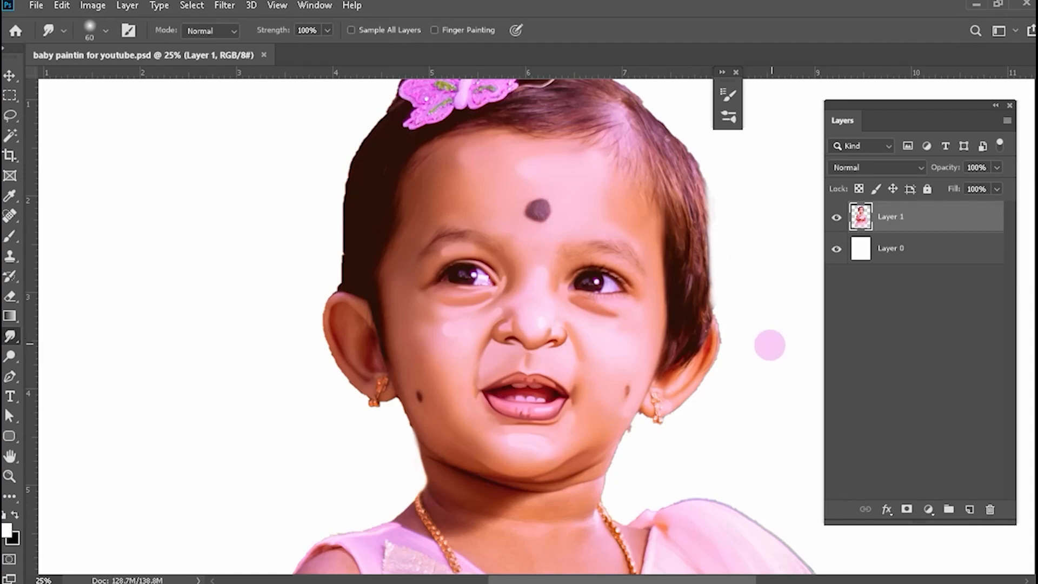
# Smudge the white of the left eye into a clean bright shape with a 20 px brush.
pyautogui.hotkey('ctrl', '+')
pyautogui.hotkey('ctrl', '+')
pyautogui.hotkey('ctrl', '+')
pyautogui.hotkey('ctrl', '+')
pyautogui.moveTo(453, 318); pyautogui.dragTo(616, 481)
pyautogui.hotkey('ctrl', '+')
pyautogui.moveTo(479, 301); pyautogui.dragTo(558, 359)
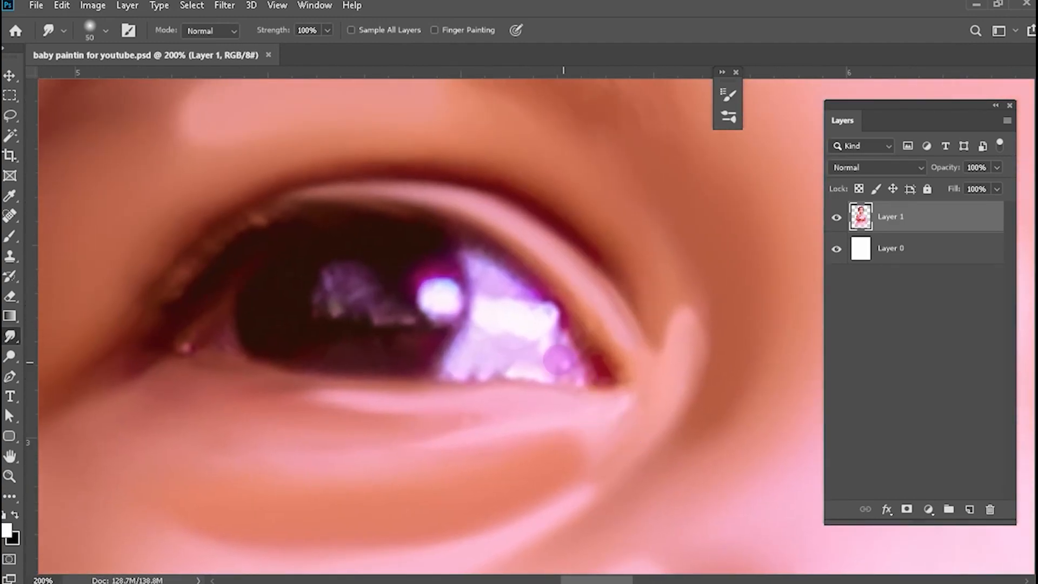
pyautogui.press('[')
pyautogui.press('[')
pyautogui.press('[')
pyautogui.press('[')
pyautogui.press('[')
pyautogui.press('[')
pyautogui.press('[')
pyautogui.press('[')
pyautogui.press(']')
pyautogui.press(']')
pyautogui.moveTo(488, 311)
pyautogui.mouseDown()
pyautogui.moveTo(501, 303)
pyautogui.moveTo(543, 323)
pyautogui.moveTo(545, 362)
pyautogui.moveTo(529, 343)
pyautogui.mouseUp()
pyautogui.hotkey('ctrl', '-')
pyautogui.hotkey('ctrl', '-')
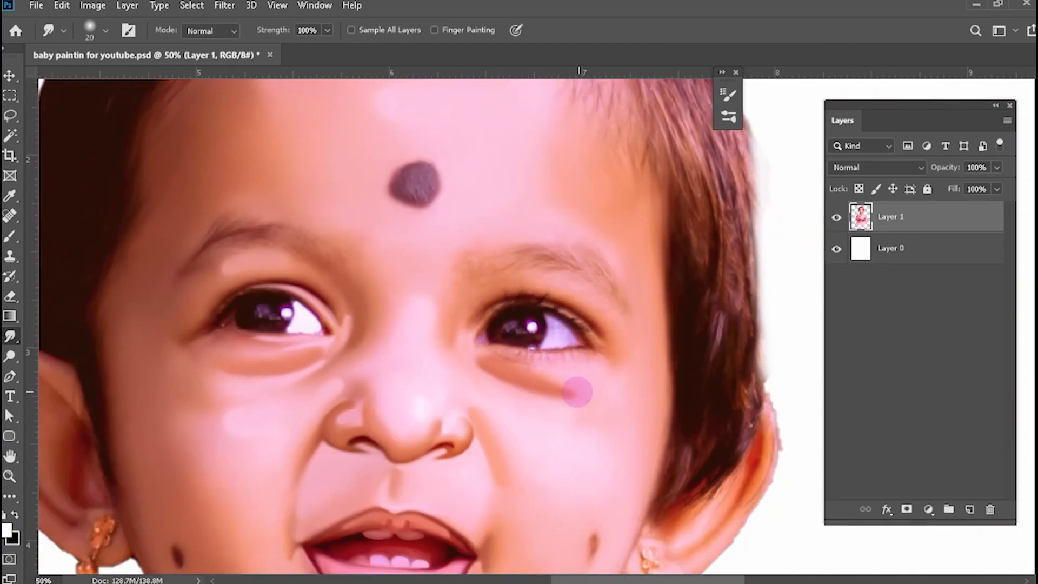
# Smudge the white of the right eye and its inner-corner skin, enlarging the brush from 20 to 50 px.
pyautogui.press('[')
pyautogui.hotkey('ctrl', '+')
pyautogui.hotkey('ctrl', '+')
pyautogui.press(']')
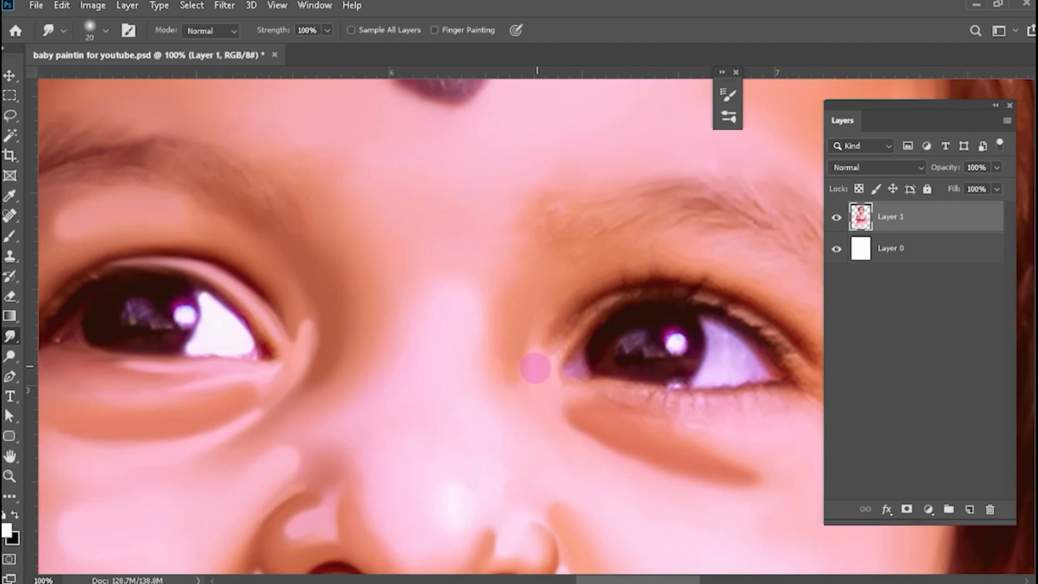
pyautogui.press(']')
pyautogui.moveTo(546, 287); pyautogui.dragTo(449, 328)
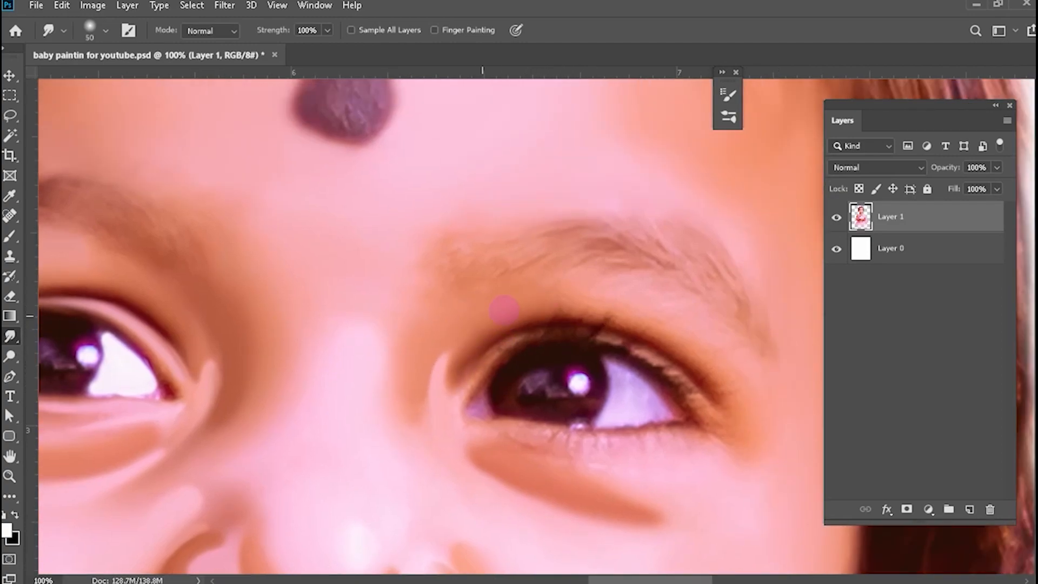
# Smudge the upper eyelid, the skin under the right eyebrow and the outer eye corner with 50 and 30 px brushes.
pyautogui.press(']')
pyautogui.moveTo(597, 286); pyautogui.dragTo(566, 302)
pyautogui.moveTo(680, 302); pyautogui.dragTo(734, 342)
pyautogui.moveTo(758, 408); pyautogui.dragTo(596, 357)
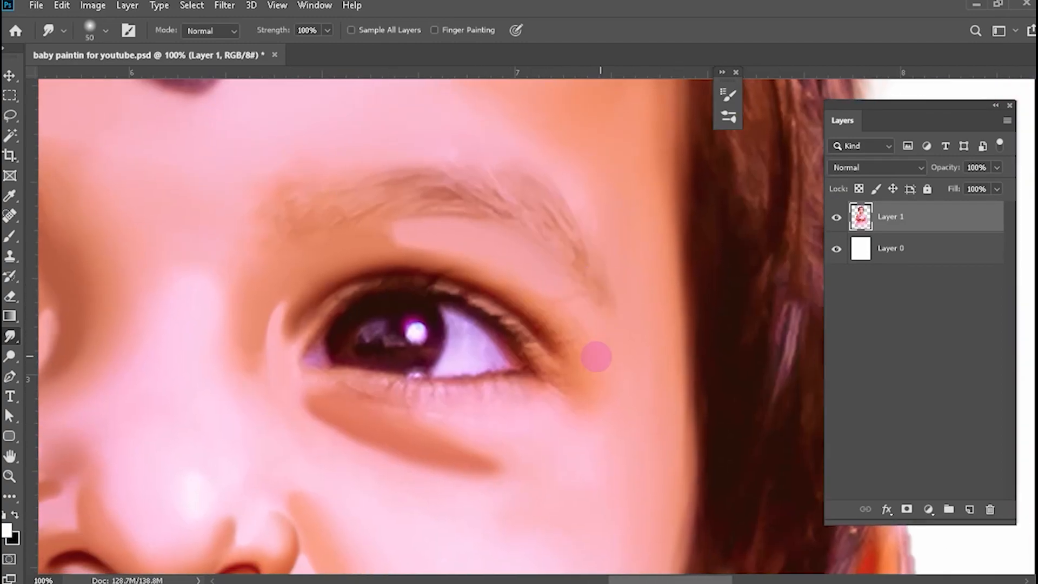
pyautogui.press(']')
pyautogui.press(']')
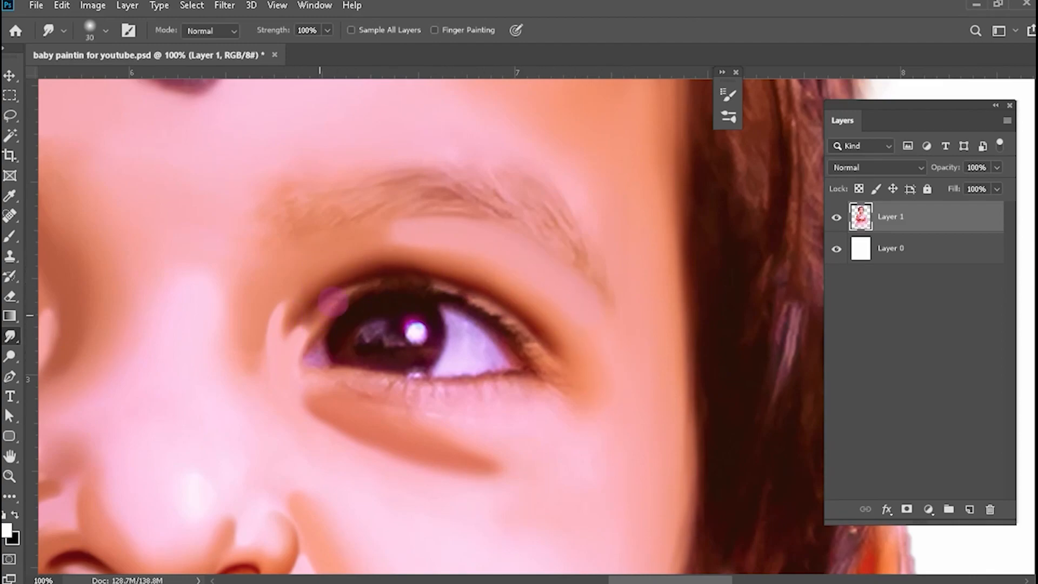
pyautogui.moveTo(598, 334); pyautogui.dragTo(537, 436)
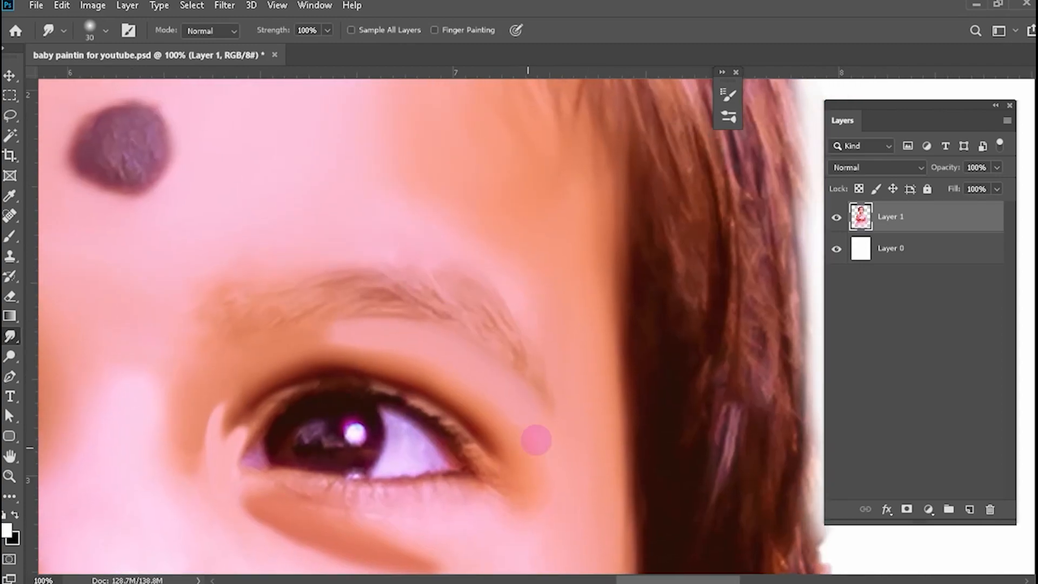
# Smudge the temple and forehead skin around the right eyebrow with the brush enlarged to 100 px.
pyautogui.press(']')
pyautogui.press(']')
pyautogui.press(']')
pyautogui.press(']')
pyautogui.press(']')
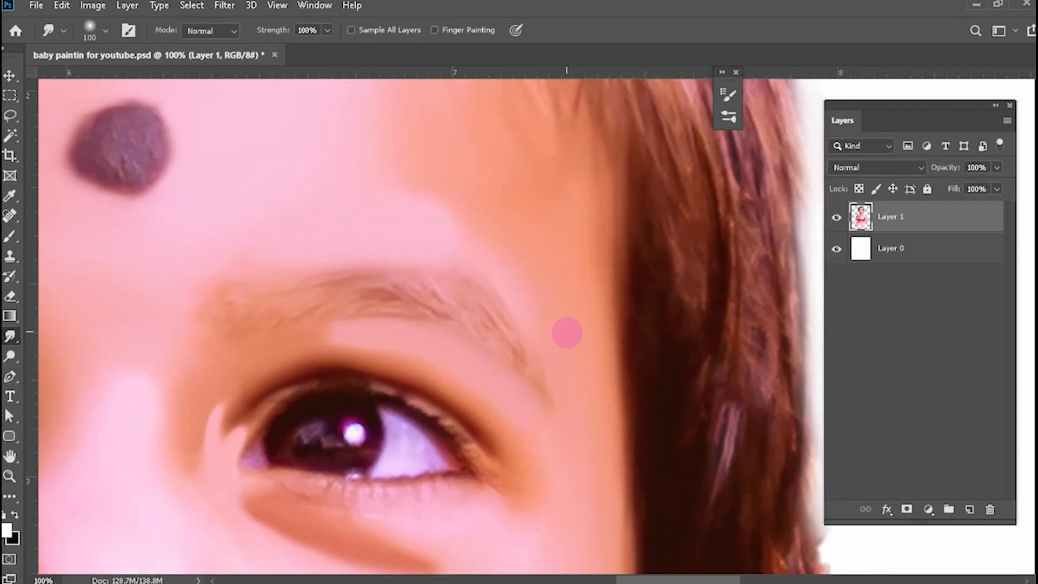
pyautogui.moveTo(500, 208); pyautogui.dragTo(512, 332)
pyautogui.moveTo(563, 528)
pyautogui.mouseDown()
pyautogui.moveTo(447, 404)
pyautogui.moveTo(439, 418)
pyautogui.mouseUp()
pyautogui.press('[')
pyautogui.scroll(-5, 505, 219)
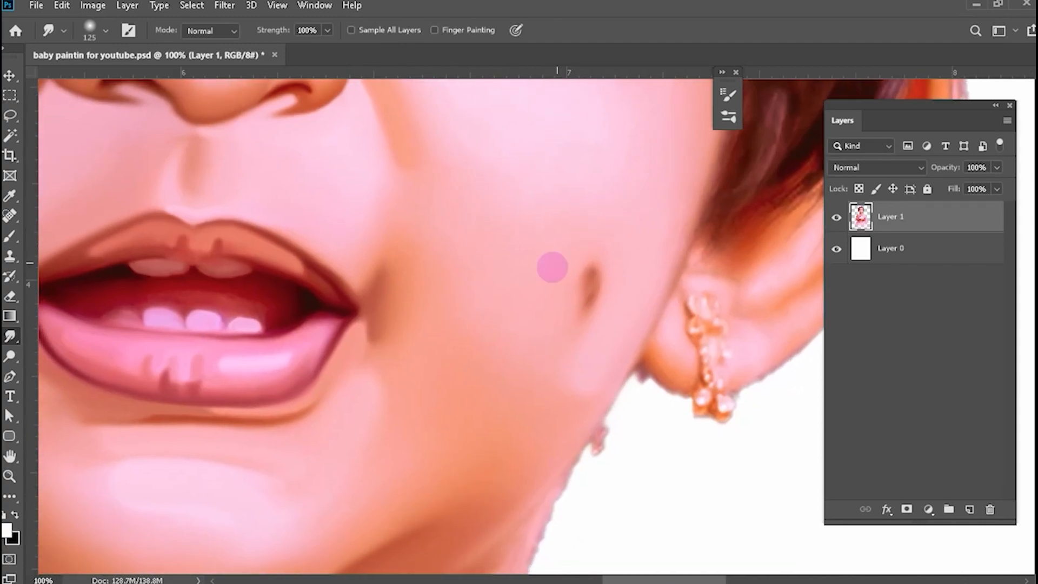
# Smudge the right smile fold and the shadow beside the mouth corner, reducing the brush from 60 to 40 px.
pyautogui.scroll(5, 551, 379)
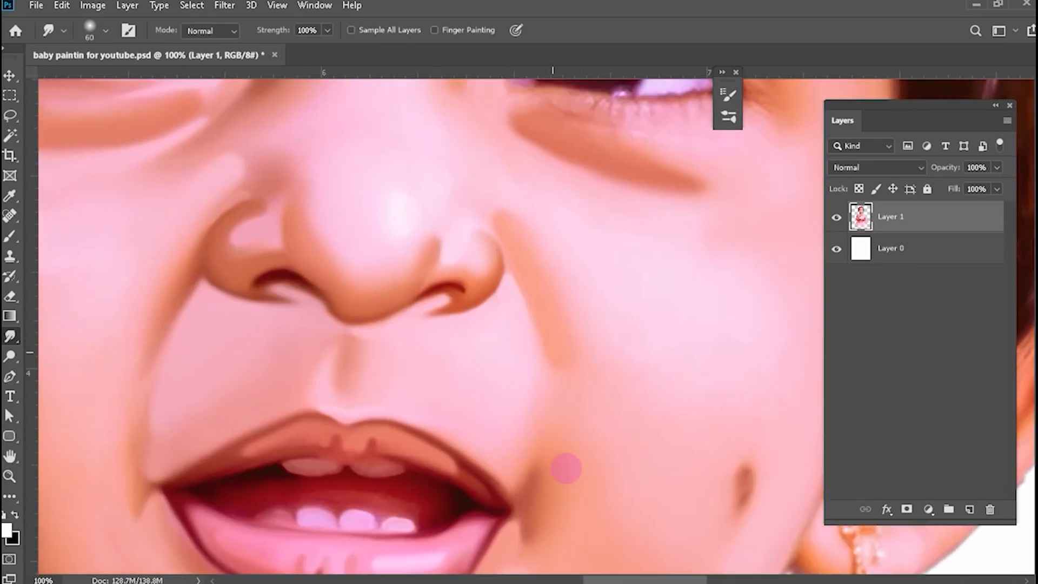
pyautogui.hscroll(-2, 459, 405)
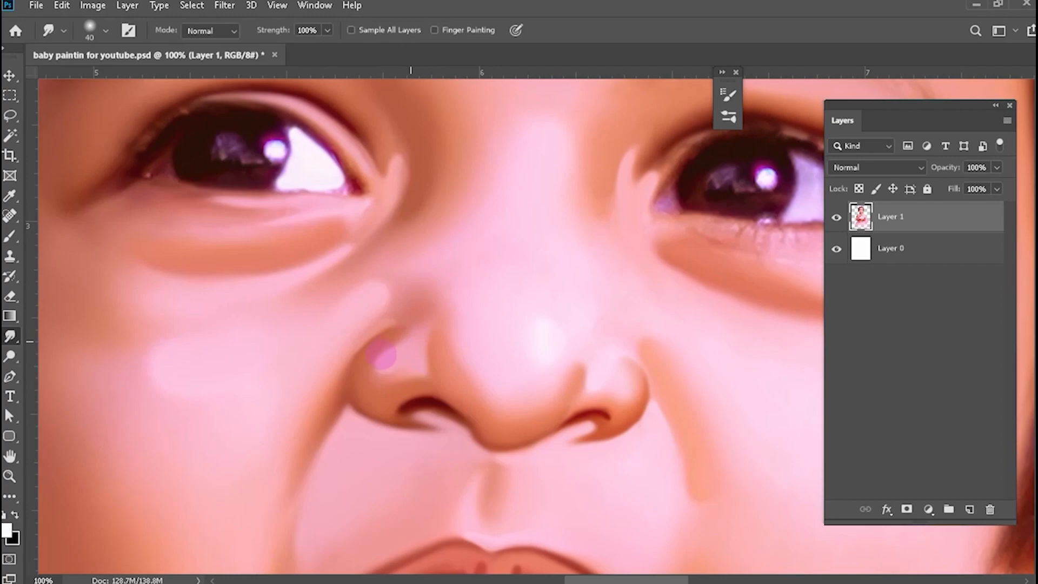
pyautogui.scroll(-5, 433, 459)
pyautogui.hscroll(1, 411, 432)
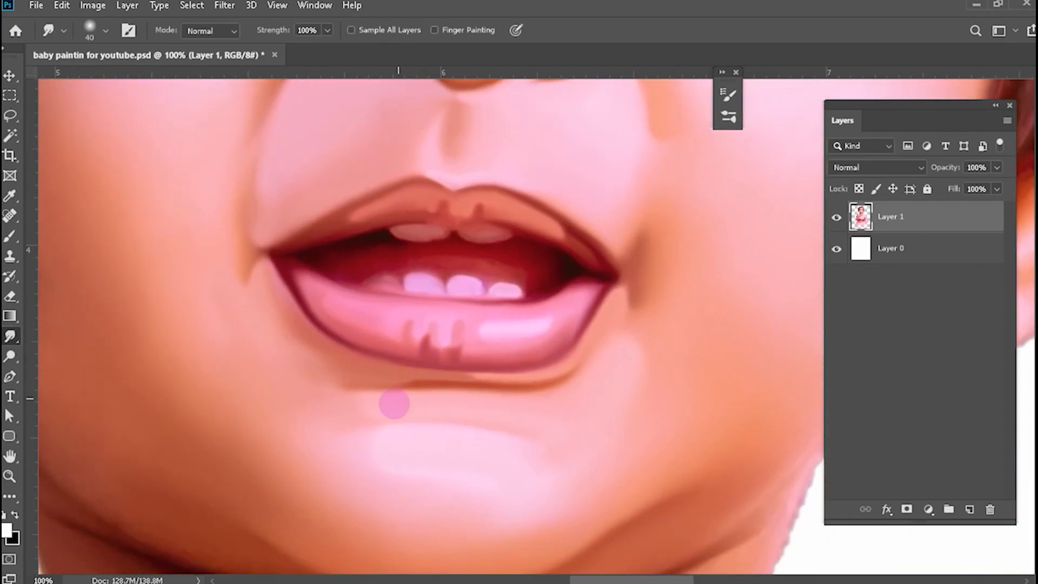
# Smudge the shadow under the lower lip with a 40 px brush and the surrounding chin skin with 100 to 125 px.
pyautogui.press('[')
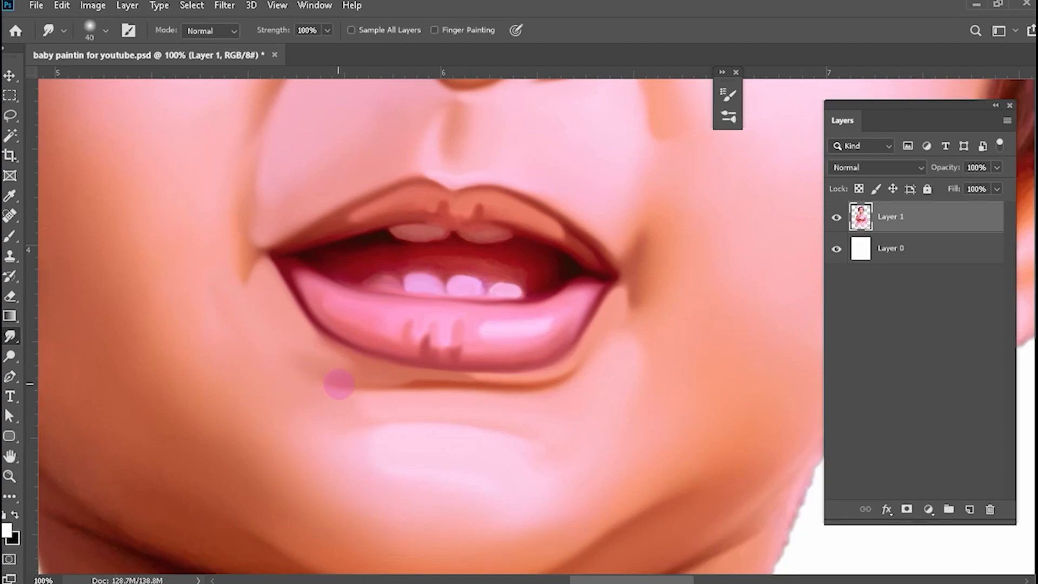
pyautogui.scroll(-3, 389, 406)
pyautogui.hscroll(-1, 389, 406)
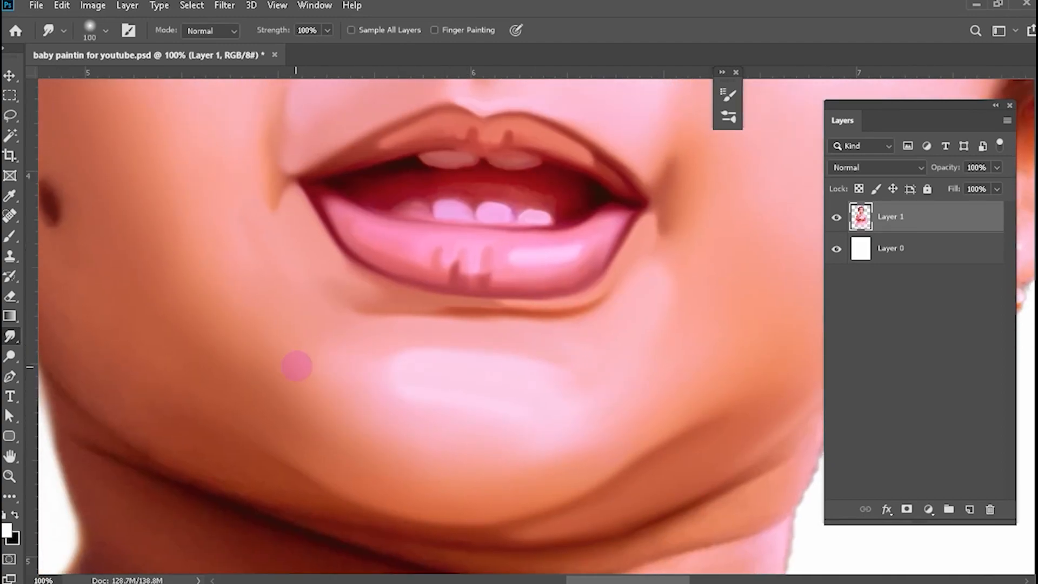
pyautogui.hscroll(2, 540, 389)
pyautogui.scroll(-1, 540, 389)
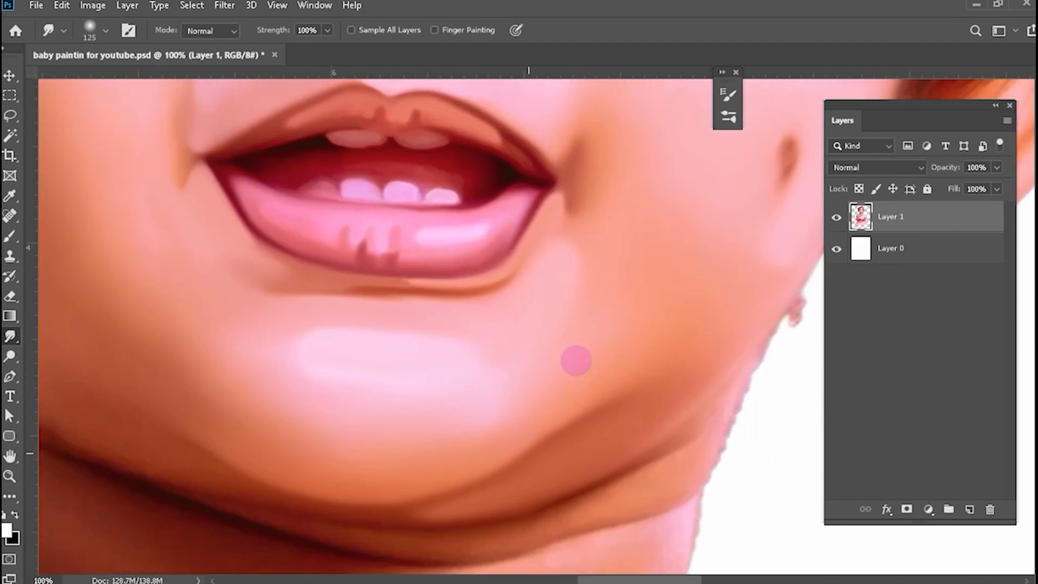
pyautogui.scroll(-3, 600, 316)
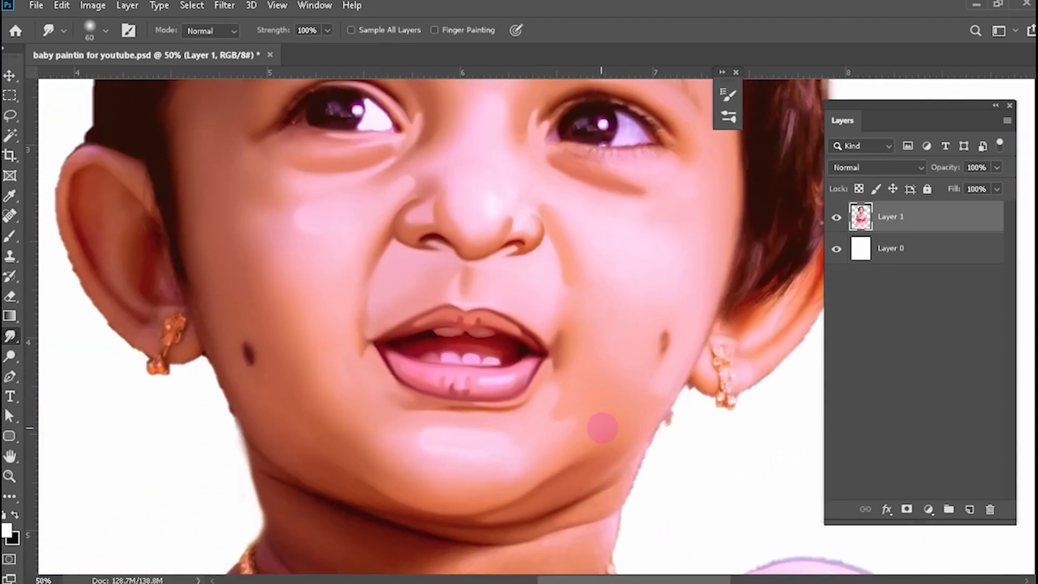
# Fill the background layer, Layer 0, with black.
pyautogui.hotkey('ctrl', '-')
pyautogui.hotkey('ctrl', '-')
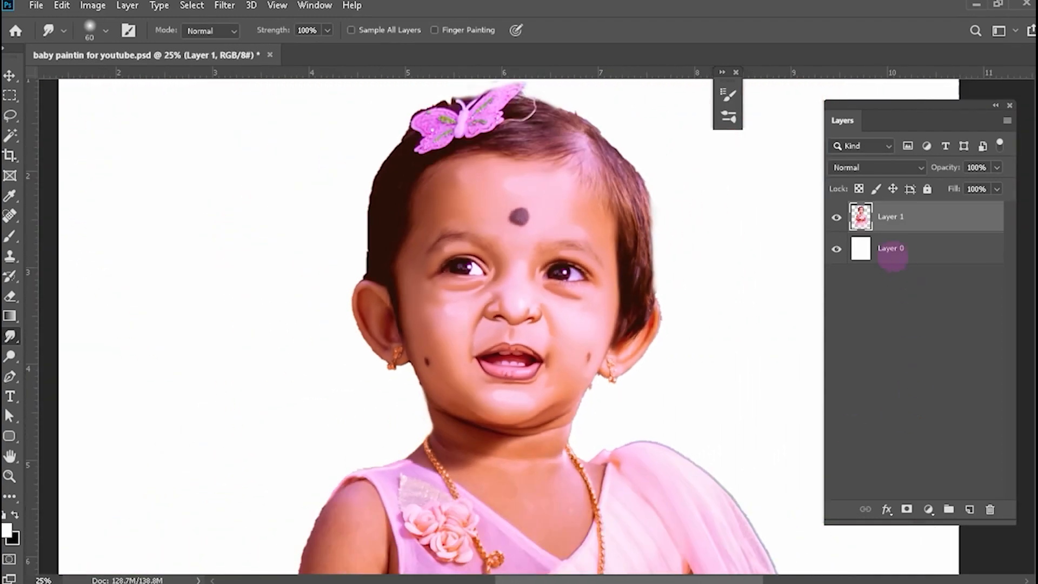
pyautogui.click(891, 256)
pyautogui.hotkey('ctrl', 'BackSpace')
pyautogui.hotkey('ctrl', '+')
pyautogui.hotkey('ctrl', '+')
pyautogui.hotkey('ctrl', '+')
pyautogui.hotkey('ctrl', '+')
pyautogui.hotkey('ctrl', '+')
pyautogui.press(']')
pyautogui.press(']')
pyautogui.press(']')
pyautogui.press(']')
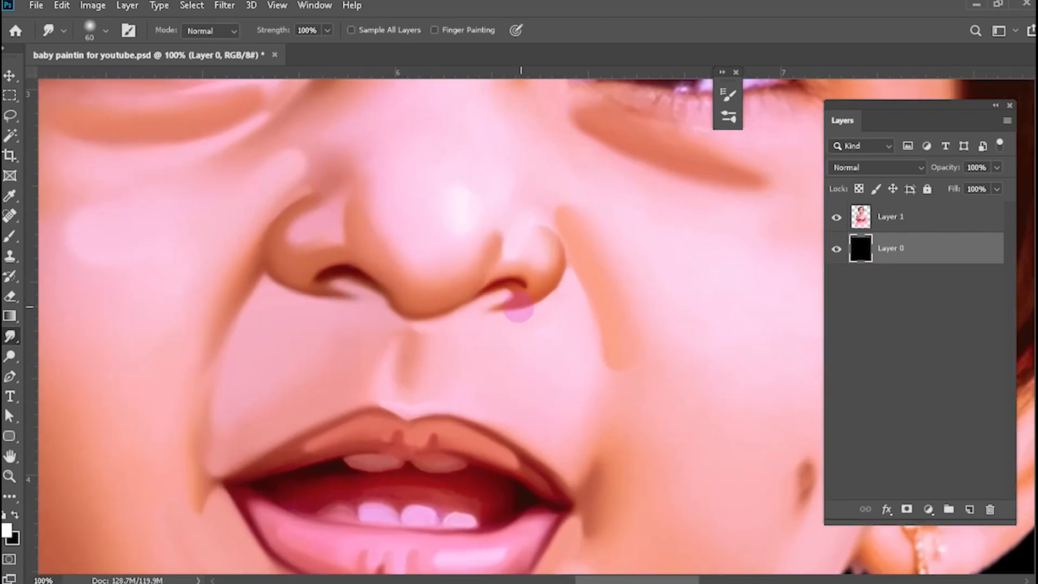
pyautogui.scroll(3, 487, 319)
pyautogui.press('[')
pyautogui.press('[')
pyautogui.press('[')
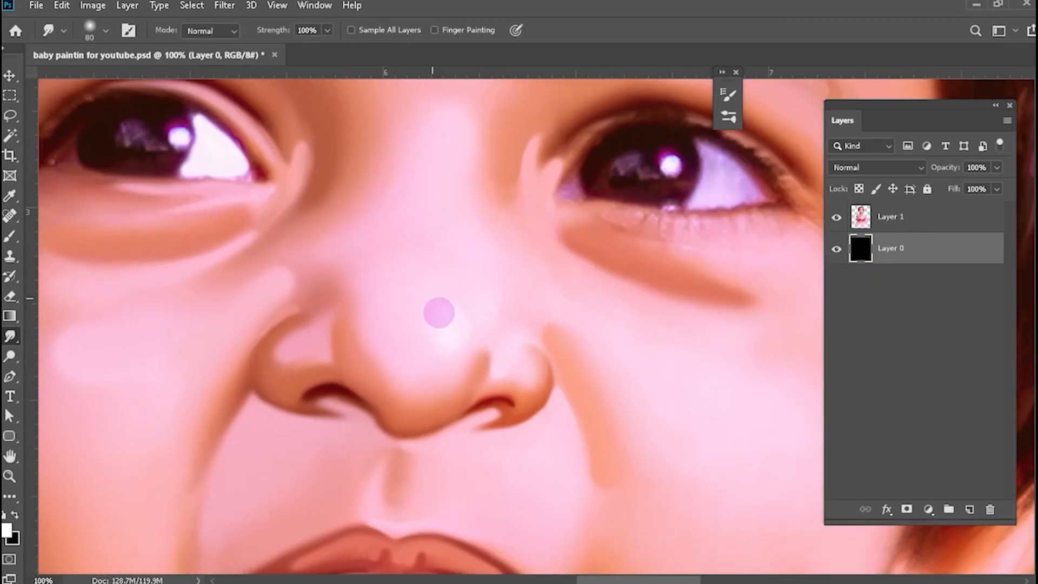
pyautogui.scroll(3, 487, 308)
pyautogui.hotkey('ctrl', '+')
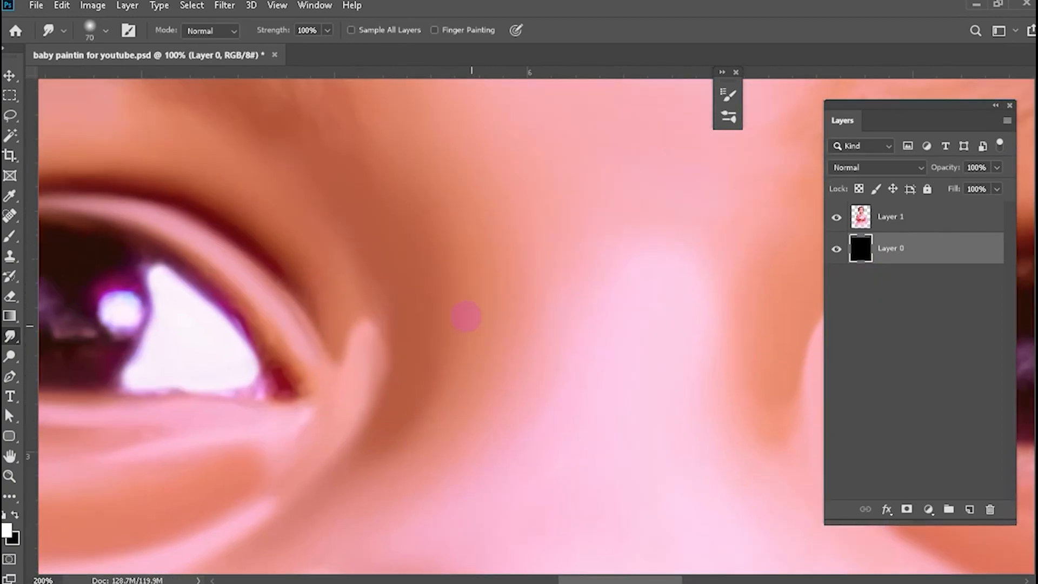
# Activate Layer 1 and smudge the highlight at the left eye's inner corner into a rounded shape.
pyautogui.press('[')
pyautogui.press('[')
pyautogui.click(892, 217)
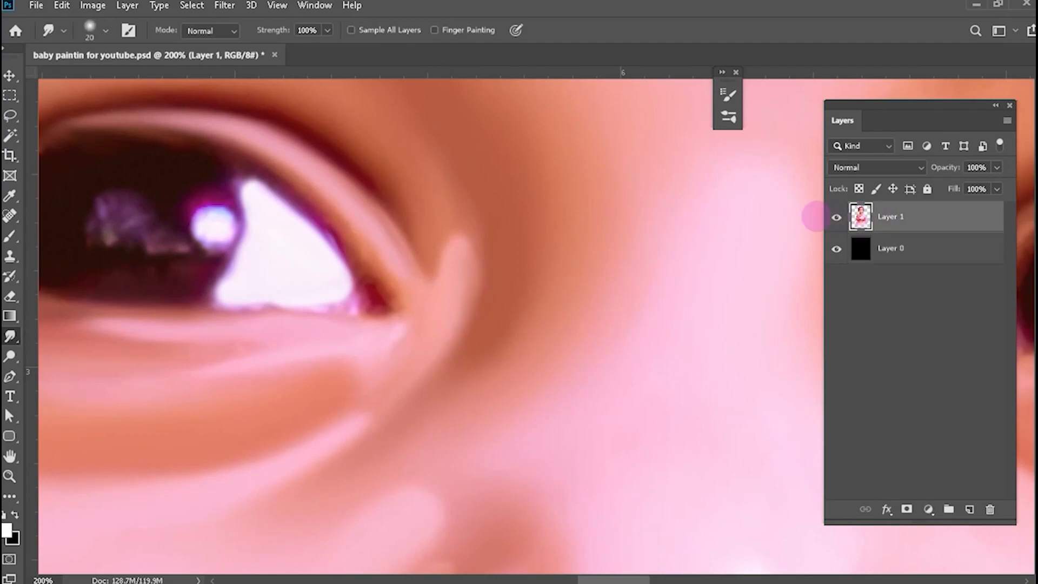
pyautogui.press('[')
pyautogui.moveTo(468, 183)
pyautogui.mouseDown()
pyautogui.moveTo(436, 316)
pyautogui.moveTo(611, 359)
pyautogui.mouseUp()
pyautogui.press(']')
pyautogui.press(']')
pyautogui.press(']')
pyautogui.moveTo(439, 251)
pyautogui.mouseDown()
pyautogui.moveTo(593, 260)
pyautogui.moveTo(692, 221)
pyautogui.mouseUp()
pyautogui.moveTo(258, 298)
pyautogui.mouseDown()
pyautogui.moveTo(276, 447)
pyautogui.moveTo(200, 205)
pyautogui.mouseUp()
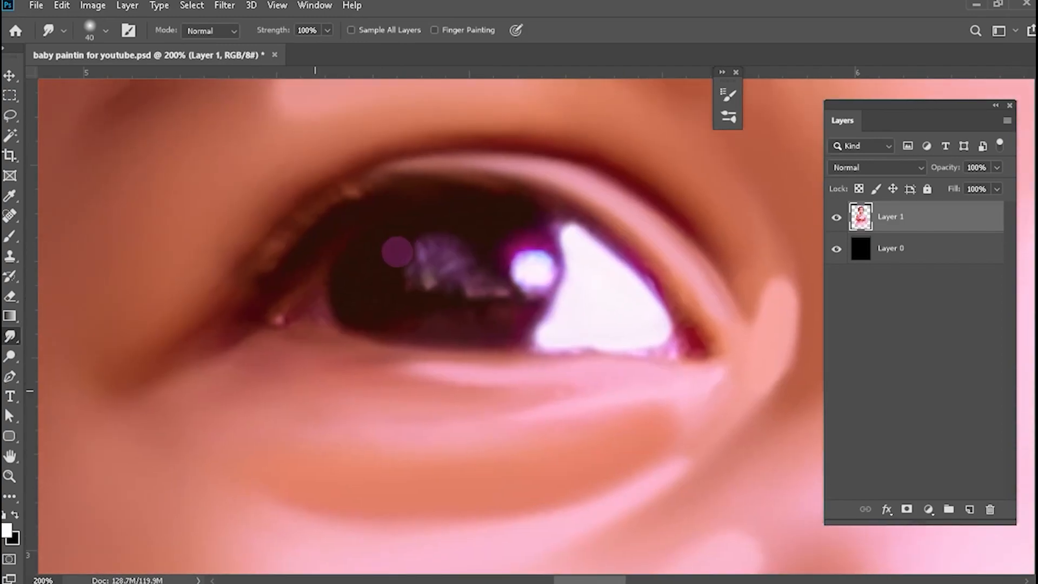
# Smudge the left eye's upper lid crease out toward the outer corner with a 10 px brush, then soften it with 30 px.
pyautogui.press('[')
pyautogui.press('[')
pyautogui.press('[')
pyautogui.press('[')
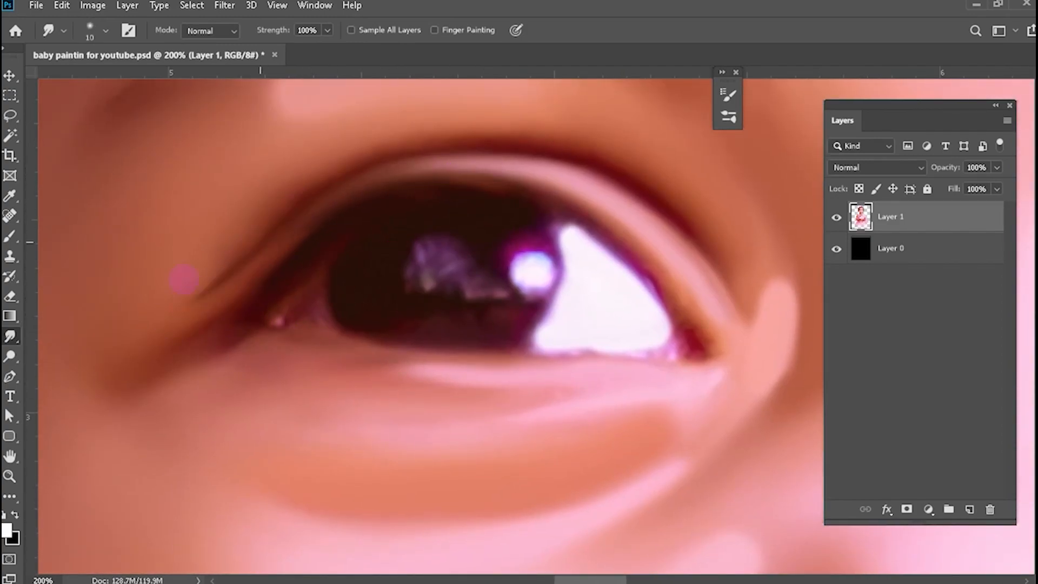
pyautogui.press(']')
pyautogui.press(']')
pyautogui.moveTo(208, 250); pyautogui.dragTo(167, 306)
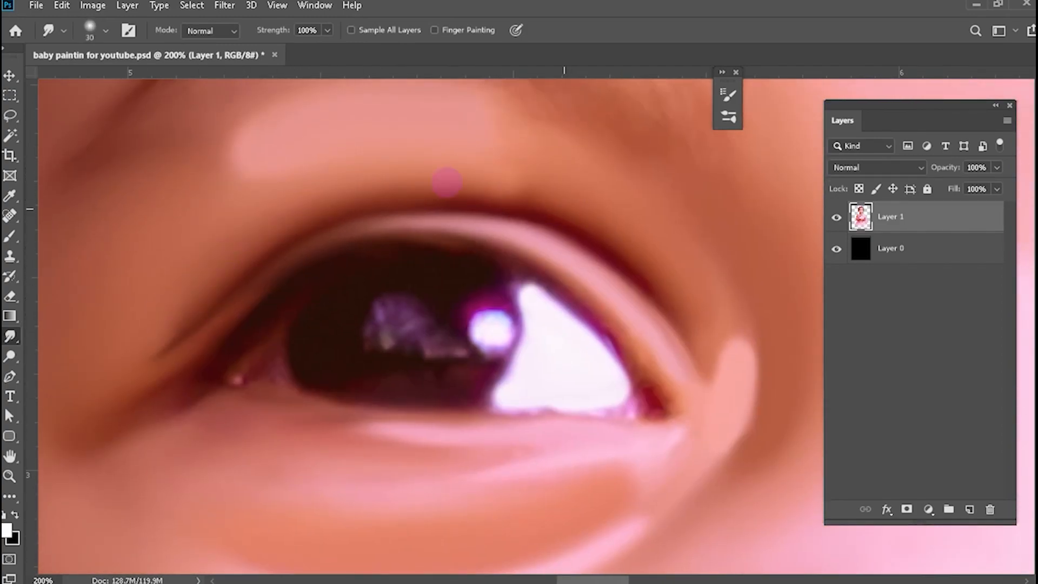
pyautogui.moveTo(441, 174); pyautogui.dragTo(385, 196)
pyautogui.moveTo(422, 262); pyautogui.dragTo(572, 319)
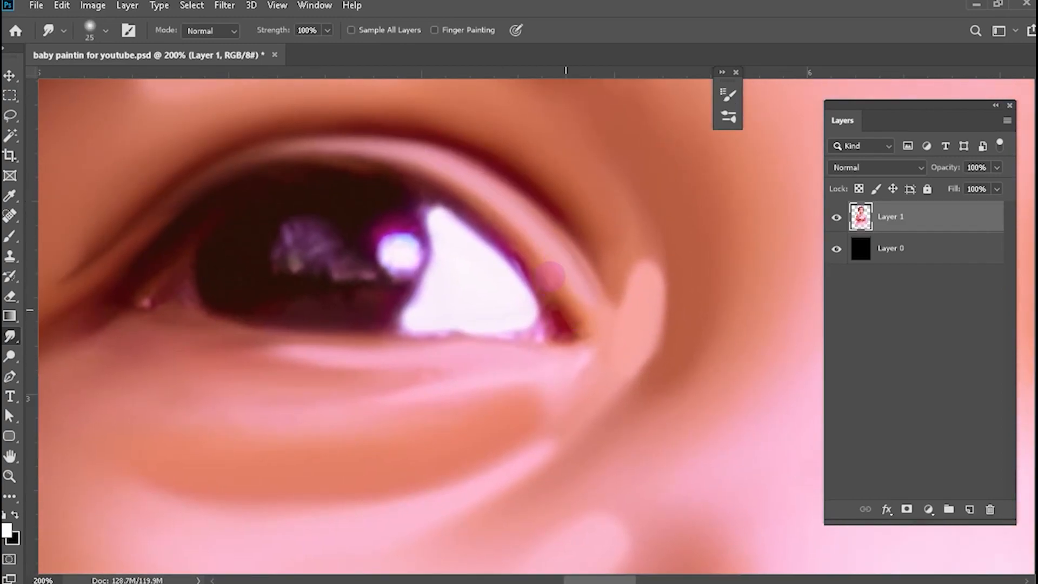
# Smudge the left eye's upper lash line into a dark edge extending past the outer corner with a 10 px brush.
pyautogui.moveTo(550, 276); pyautogui.dragTo(652, 287)
pyautogui.press('[')
pyautogui.press('[')
pyautogui.press('[')
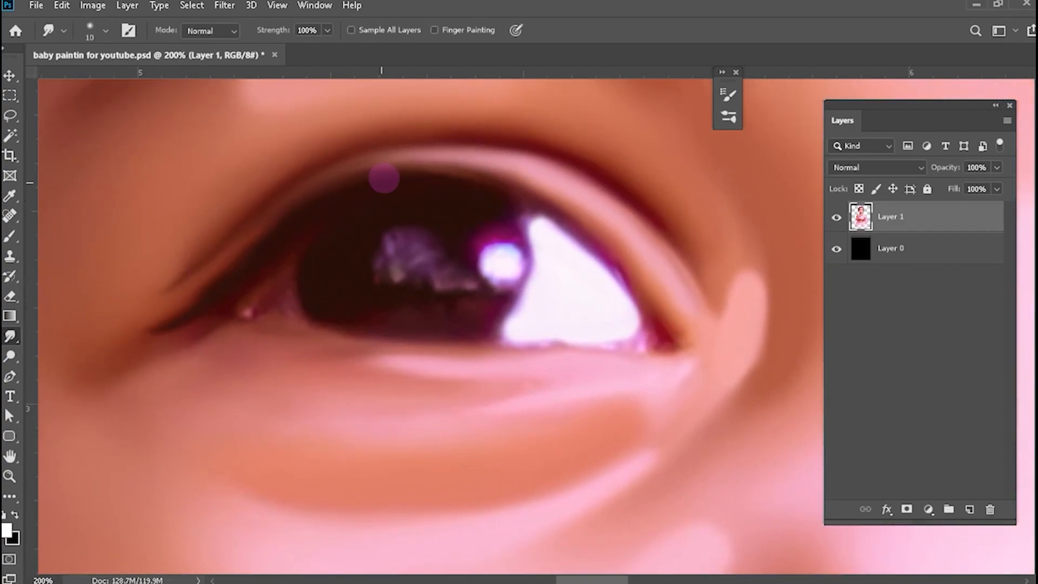
# Smudge the left eye's dark upper lash line along the lid and into the inner corner, enlarging the brush from 10 px.
pyautogui.moveTo(384, 178)
pyautogui.mouseDown()
pyautogui.moveTo(534, 204)
pyautogui.moveTo(643, 317)
pyautogui.mouseUp()
pyautogui.press(']')
pyautogui.press(']')
pyautogui.moveTo(629, 277)
pyautogui.mouseDown()
pyautogui.moveTo(670, 326)
pyautogui.moveTo(647, 309)
pyautogui.moveTo(653, 344)
pyautogui.moveTo(624, 316)
pyautogui.moveTo(643, 311)
pyautogui.moveTo(655, 331)
pyautogui.mouseUp()
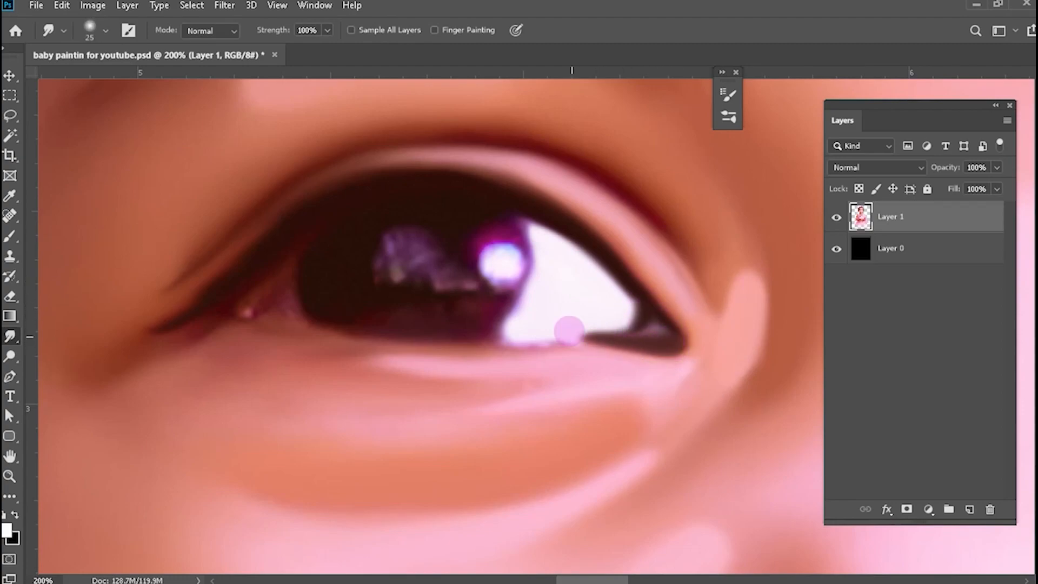
# Smudge a continuous dark lash line along the left eye's lower lid from the outer to the inner corner.
pyautogui.press(']')
pyautogui.hotkey('ctrl', '-')
pyautogui.press('[')
pyautogui.hotkey('ctrl', '+')
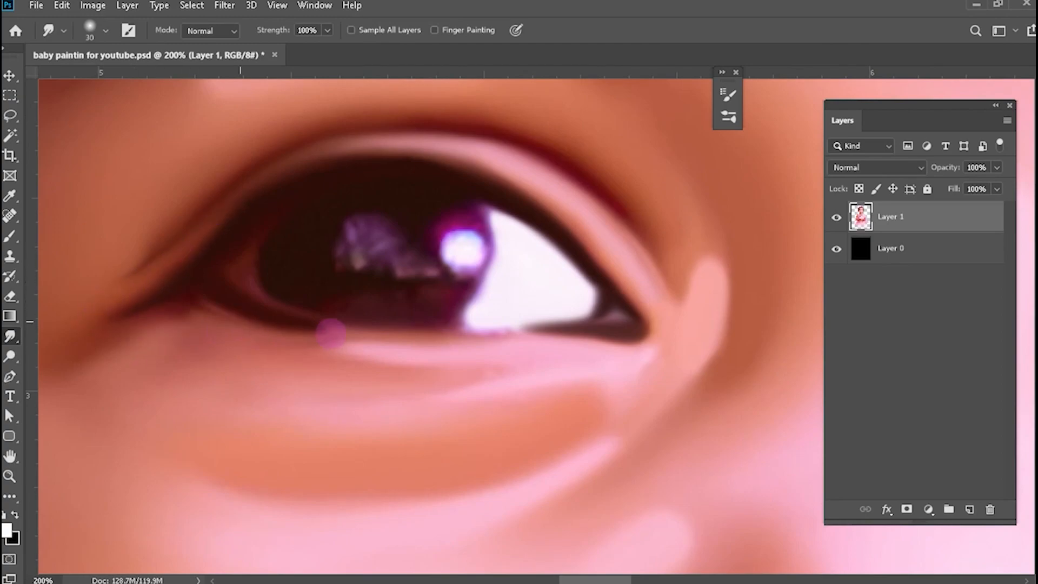
pyautogui.press('[')
pyautogui.press('[')
pyautogui.moveTo(331, 333)
pyautogui.mouseDown()
pyautogui.moveTo(304, 323)
pyautogui.moveTo(564, 332)
pyautogui.moveTo(374, 349)
pyautogui.moveTo(417, 352)
pyautogui.moveTo(286, 332)
pyautogui.mouseUp()
pyautogui.press(']')
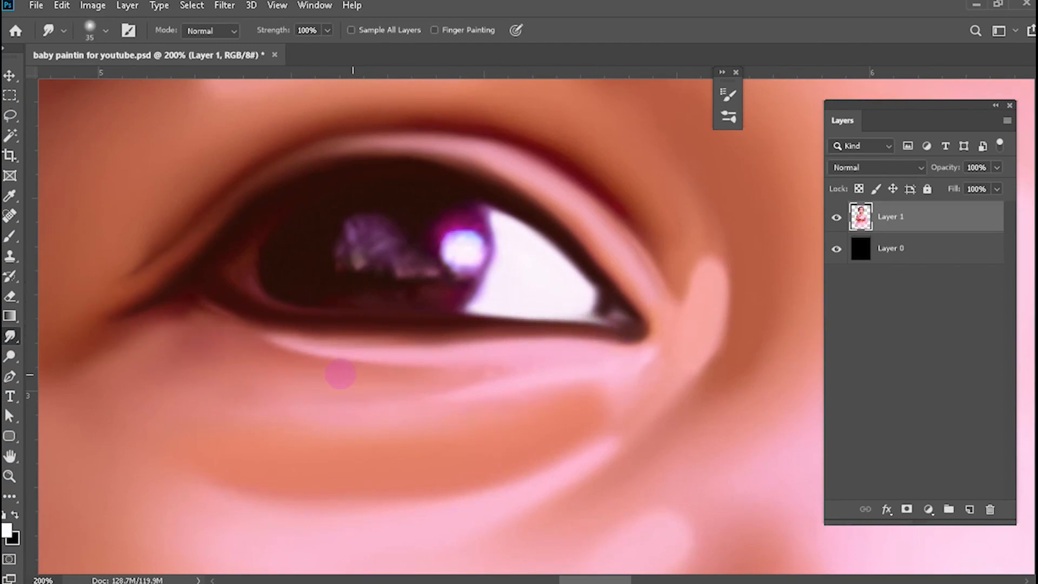
# Smooth the skin below the left eye and beside its outer corner with a 50 px smudge brush.
pyautogui.press(']')
pyautogui.press(']')
pyautogui.press(']')
pyautogui.press(']')
pyautogui.moveTo(510, 387); pyautogui.dragTo(575, 357)
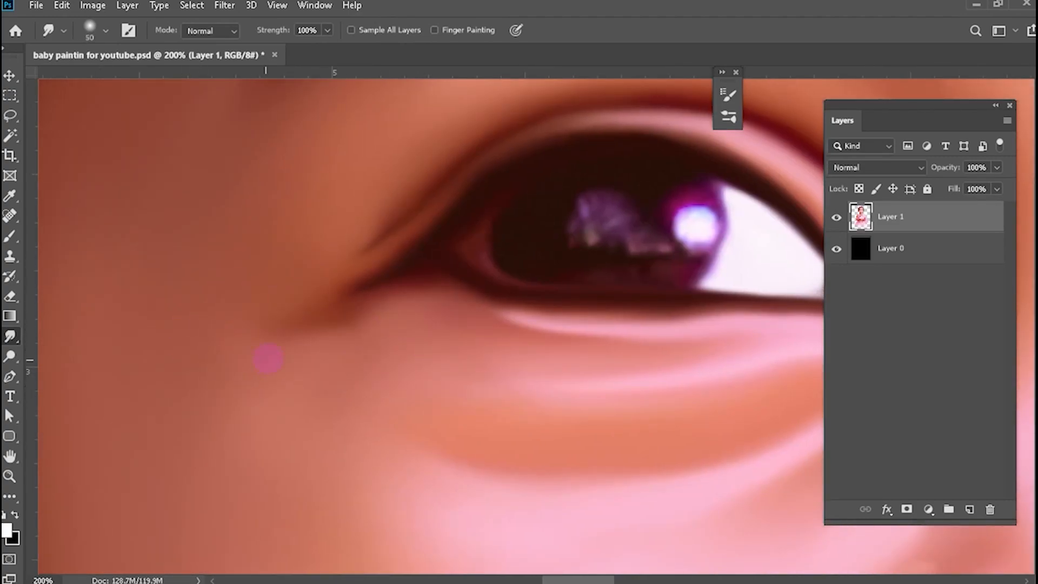
pyautogui.scroll(-4, 267, 346)
pyautogui.hscroll(6, 267, 346)
# Smudge a thin highlight along the lower edge of the left eye's under-eye fold with a 20 px brush.
pyautogui.press('[')
pyautogui.press('[')
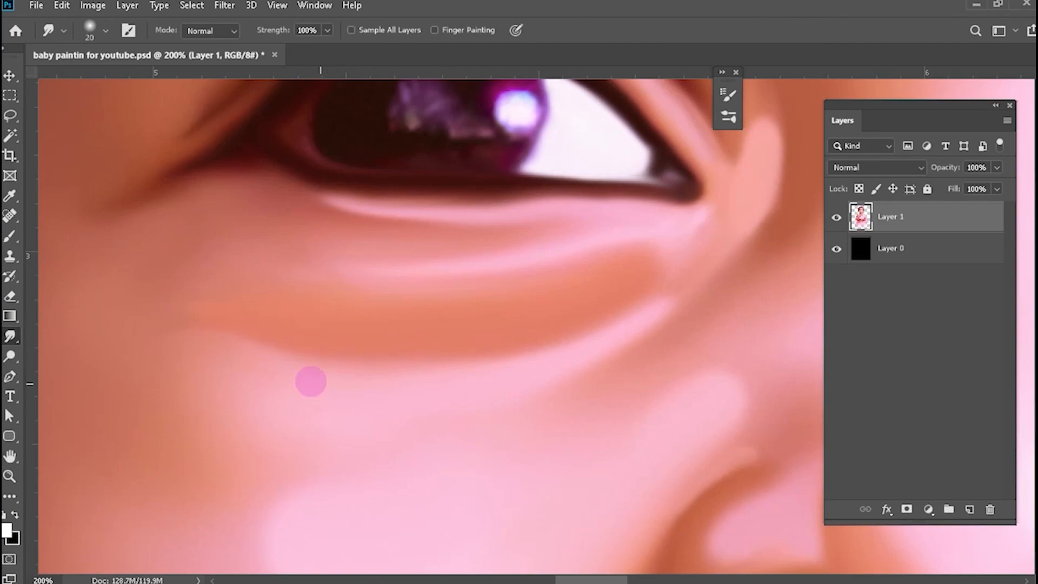
pyautogui.hotkey('ctrl', '-')
pyautogui.hotkey('ctrl', '-')
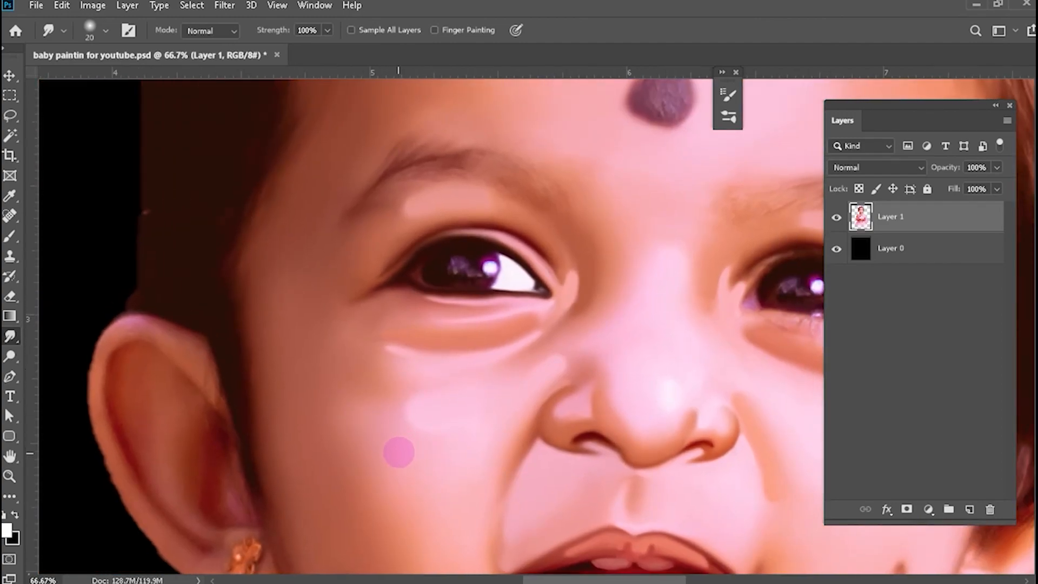
pyautogui.scroll(-5, 391, 455)
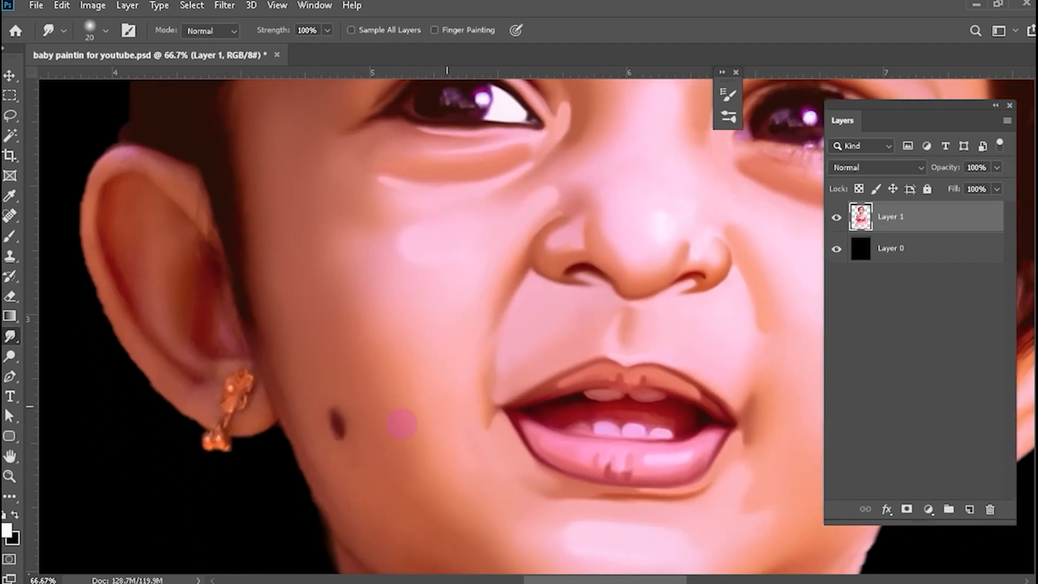
# Blend the smile line and the skin beside the left mouth corner with a 40 px smudge brush.
pyautogui.hotkey('ctrl', '-')
pyautogui.hotkey('ctrl', '+')
pyautogui.hotkey('ctrl', '+')
pyautogui.hotkey('ctrl', '+')
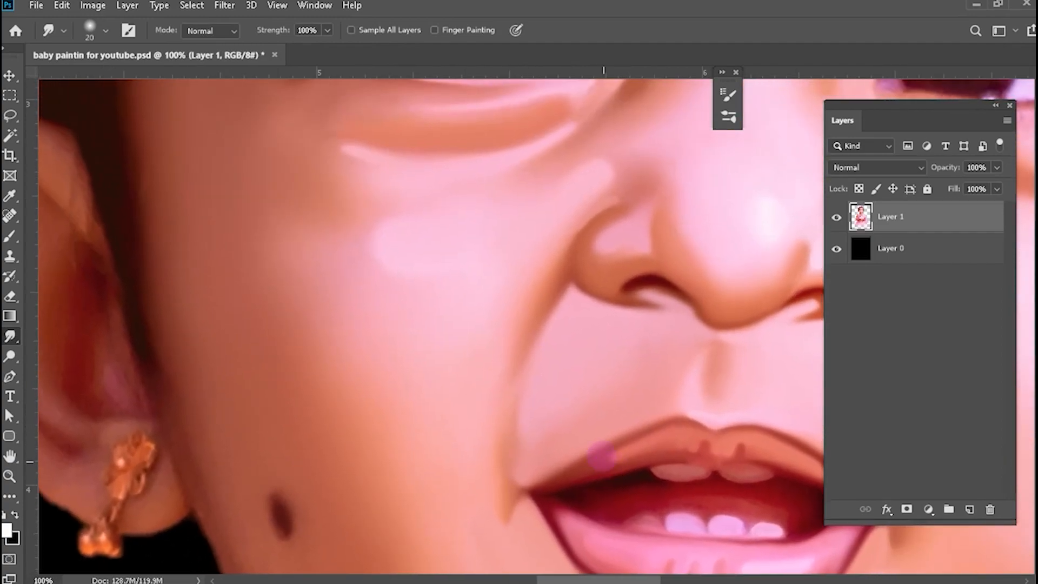
pyautogui.press(']')
pyautogui.scroll(-8, 442, 290)
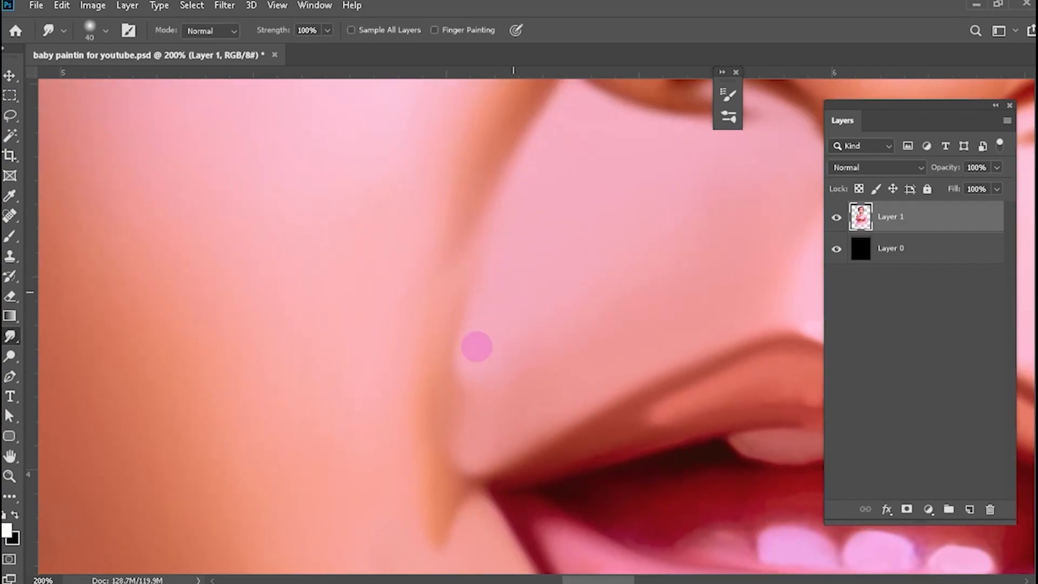
pyautogui.hotkey('ctrl', '-')
pyautogui.hotkey('ctrl', '-')
pyautogui.hotkey('ctrl', '-')
pyautogui.hotkey('ctrl', '-')
pyautogui.hotkey('ctrl', '-')
# Smudge the right jaw edge and chin crease smooth with 45 and 40 px brushes, pulling light tones into the fold.
pyautogui.press('[')
pyautogui.press('[')
pyautogui.scroll(2, 591, 389)
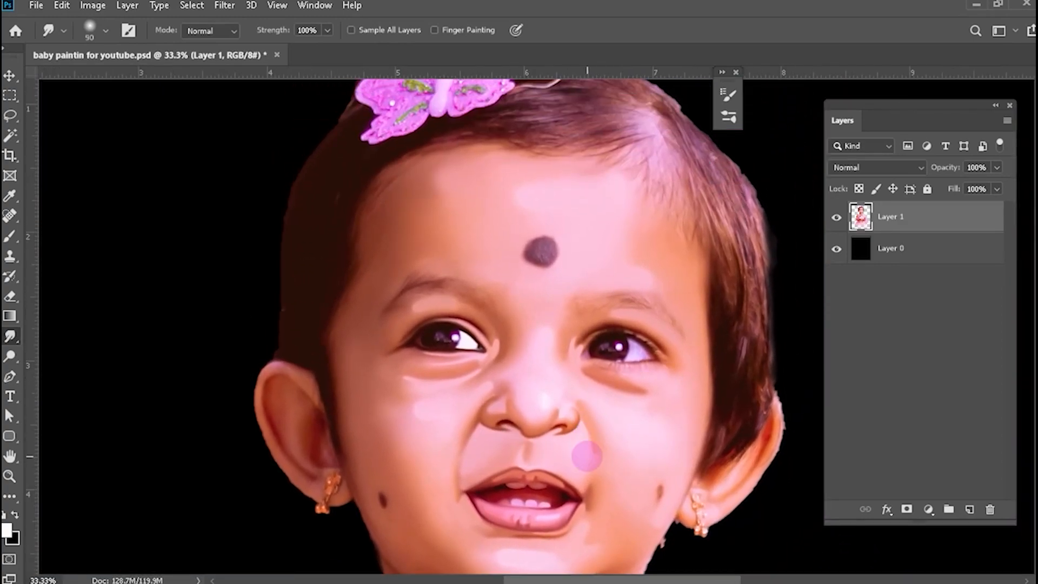
pyautogui.scroll(-5, 587, 456)
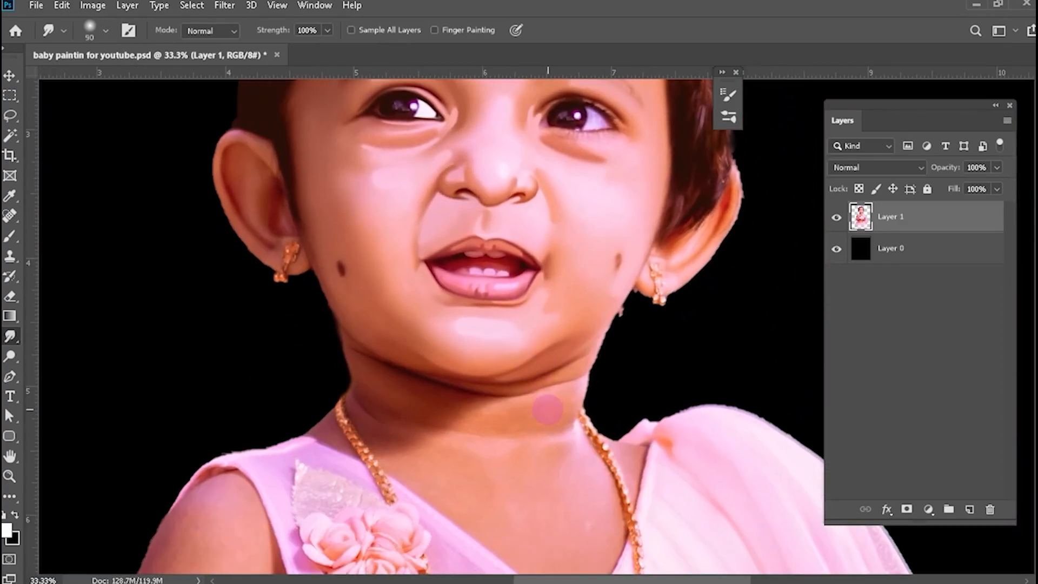
pyautogui.hotkey('ctrl', '+')
pyautogui.hotkey('ctrl', '+')
pyautogui.hotkey('ctrl', '+')
pyautogui.press(']')
pyautogui.press(']')
pyautogui.press(']')
pyautogui.press(']')
pyautogui.hotkey('ctrl', '-')
pyautogui.press('[')
pyautogui.press('[')
pyautogui.press('[')
pyautogui.press('[')
pyautogui.press('[')
pyautogui.press('[')
pyautogui.press('[')
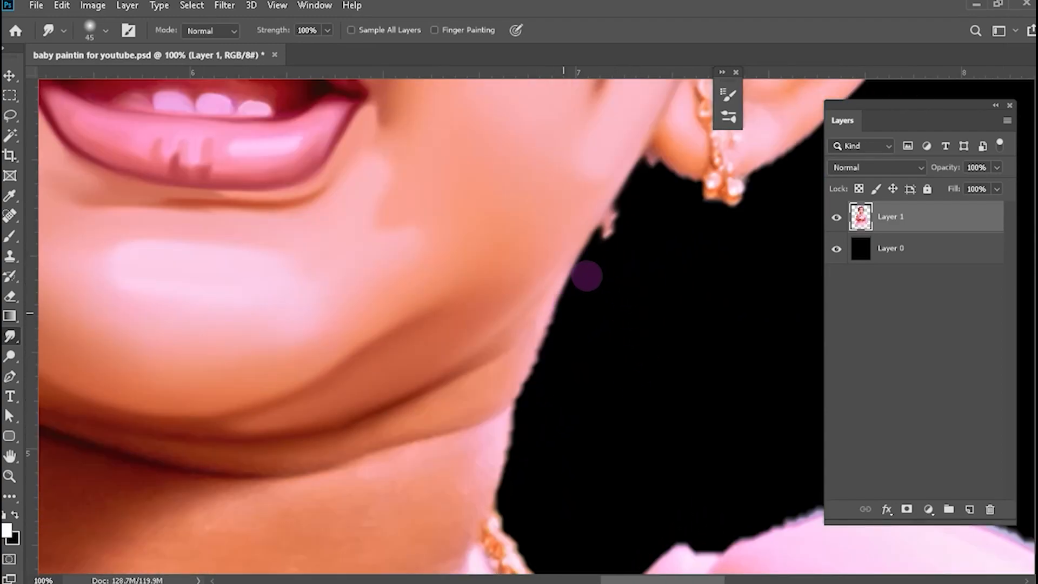
pyautogui.moveTo(576, 269); pyautogui.dragTo(530, 385)
pyautogui.moveTo(573, 245)
pyautogui.mouseDown()
pyautogui.moveTo(533, 303)
pyautogui.moveTo(453, 356)
pyautogui.mouseUp()
pyautogui.moveTo(522, 377); pyautogui.dragTo(453, 422)
pyautogui.moveTo(533, 391); pyautogui.dragTo(605, 278)
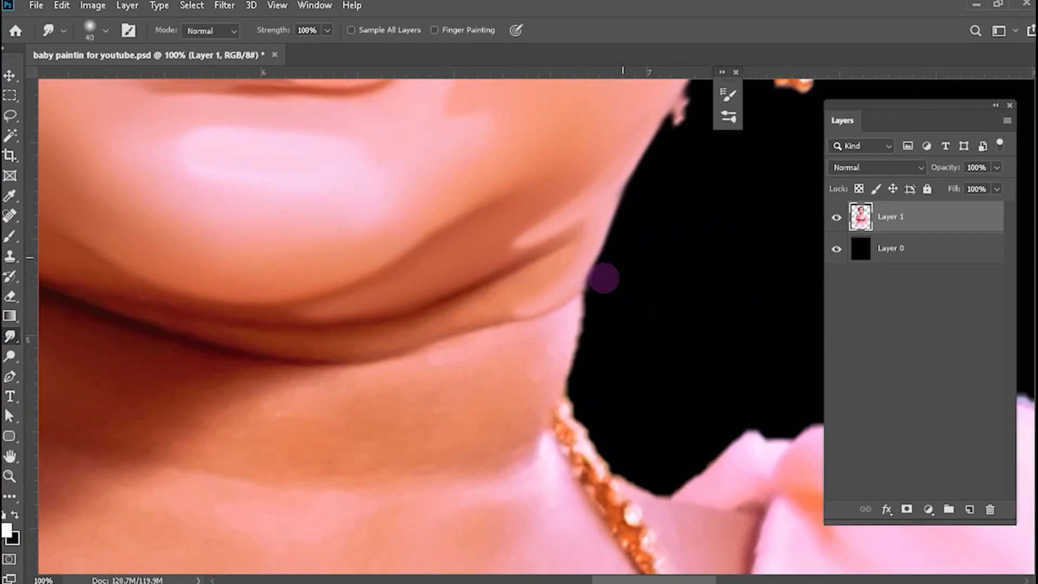
# Blend light tones into the right side of the neck, then smooth the neck skin with a 100 px brush.
pyautogui.press(']')
pyautogui.press(']')
pyautogui.moveTo(557, 336); pyautogui.dragTo(440, 365)
pyautogui.moveTo(526, 405)
pyautogui.mouseDown()
pyautogui.moveTo(626, 306)
pyautogui.moveTo(572, 331)
pyautogui.mouseUp()
pyautogui.press(']')
pyautogui.press(']')
pyautogui.press(']')
pyautogui.press(']')
pyautogui.press(']')
pyautogui.press(']')
pyautogui.press(']')
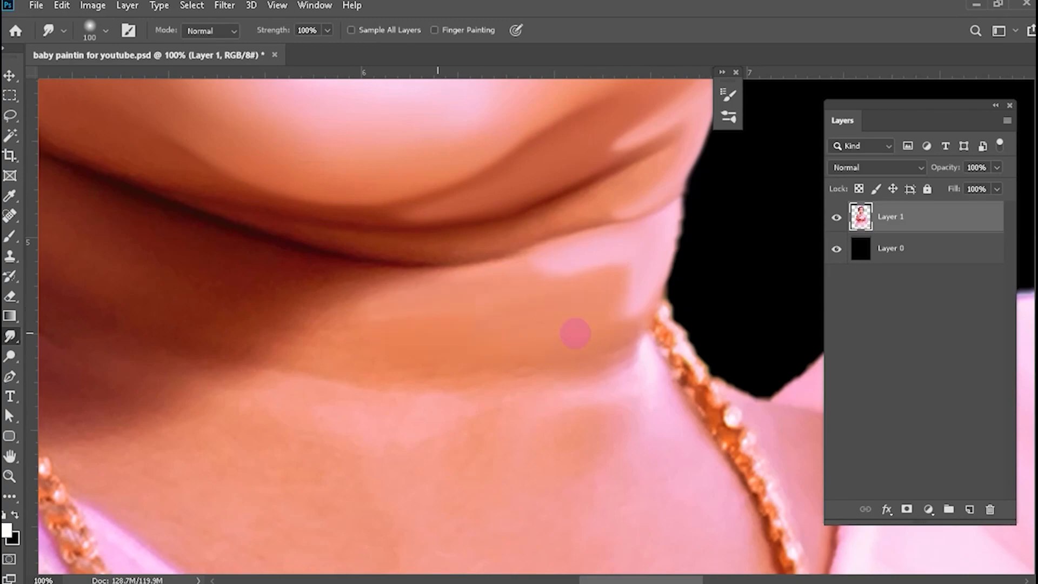
pyautogui.hscroll(-6, 570, 370)
pyautogui.moveTo(570, 371); pyautogui.dragTo(411, 314)
# Smooth the left side of the jaw and chin with 70 and 80 px smudge brushes.
pyautogui.scroll(5, 411, 314)
pyautogui.press('[')
pyautogui.press('[')
pyautogui.press('[')
pyautogui.press('[')
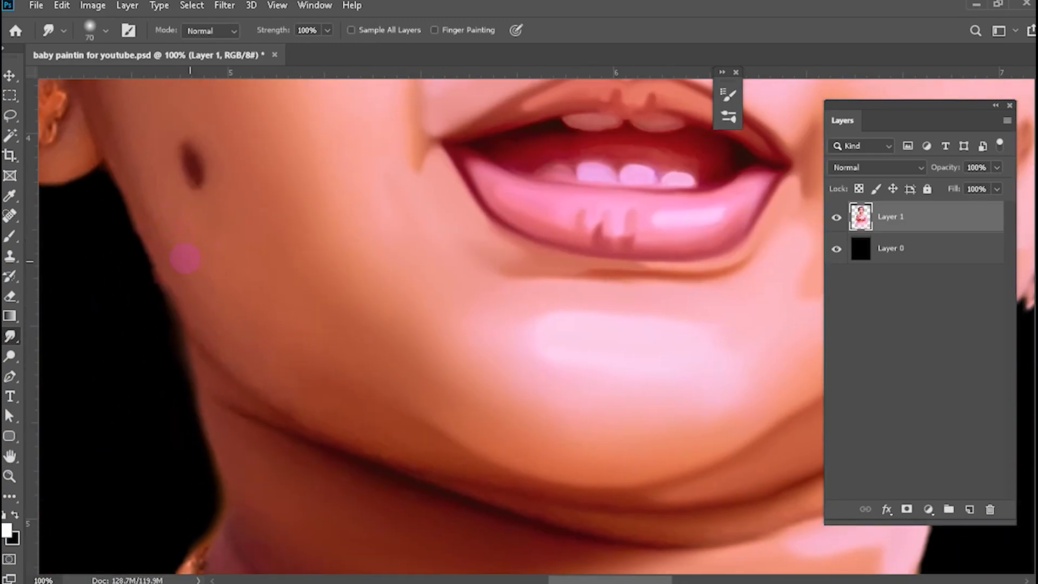
pyautogui.scroll(4, 296, 398)
pyautogui.hscroll(-3, 250, 301)
pyautogui.scroll(-4, 250, 301)
pyautogui.hscroll(2, 322, 371)
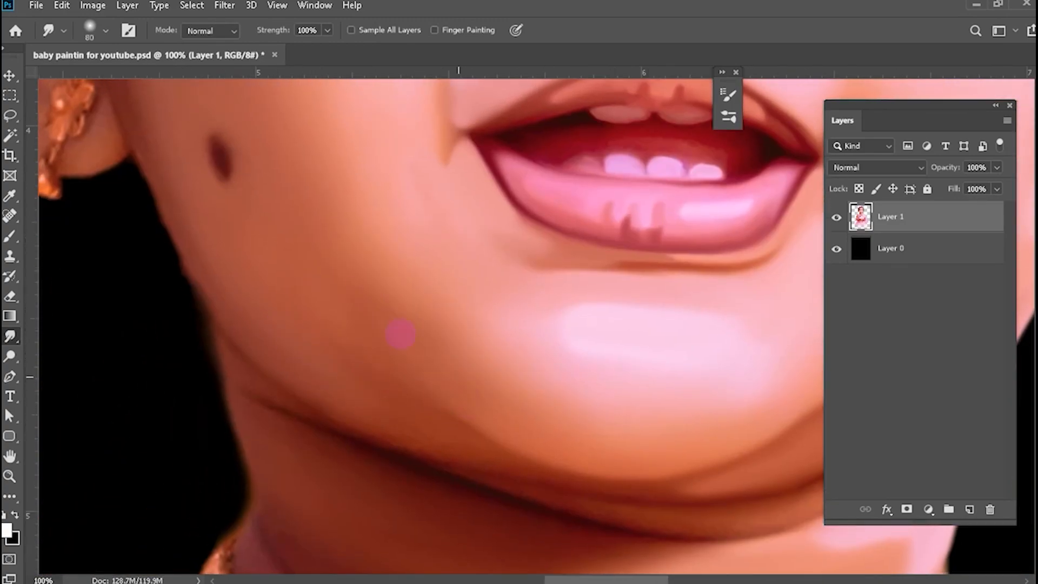
pyautogui.press('[')
pyautogui.scroll(-2, 371, 326)
pyautogui.scroll(3, 399, 341)
pyautogui.hscroll(-3, 366, 296)
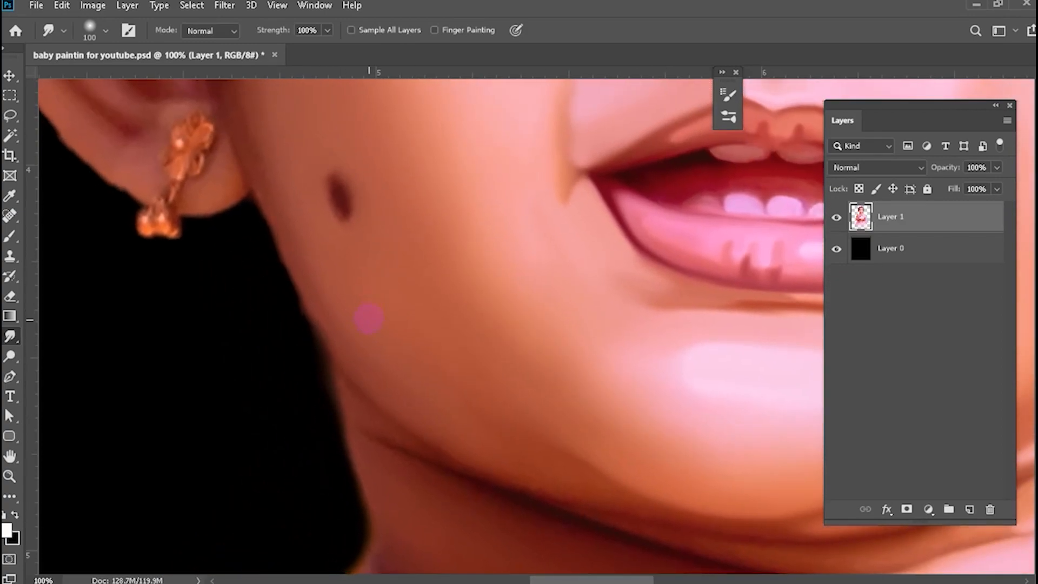
# Smooth the left cheek between the ear and the mouth with a 150 px smudge brush.
pyautogui.scroll(5, 371, 317)
pyautogui.hscroll(-2, 358, 345)
pyautogui.press(']')
pyautogui.press(']')
pyautogui.press(']')
pyautogui.scroll(10, 335, 269)
pyautogui.hscroll(-2, 359, 355)
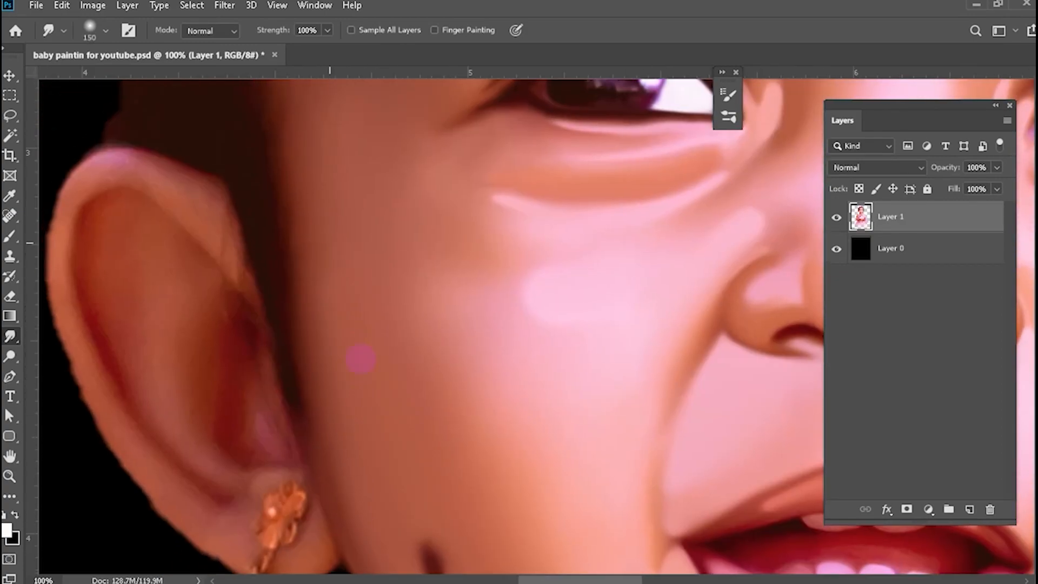
# Smudge a soft light patch onto the left temple beside the hairline with a 90 px brush.
pyautogui.press('[')
pyautogui.press('[')
pyautogui.press('[')
pyautogui.scroll(-3, 382, 308)
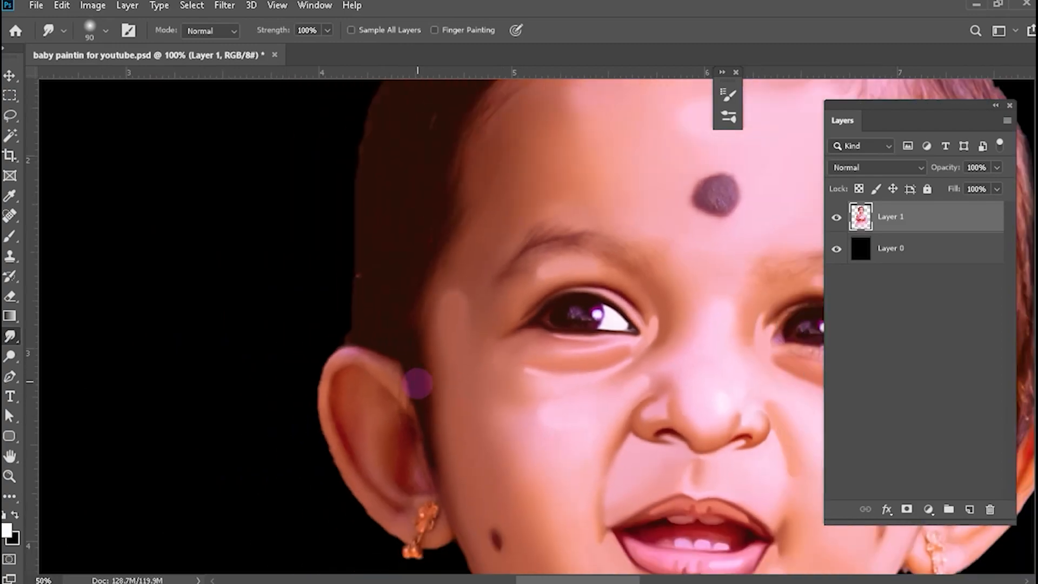
pyautogui.scroll(3, 320, 332)
# Smooth the left forehead and blend it along the hairline with 150 and 200 px smudge brushes.
pyautogui.press(']')
pyautogui.press(']')
pyautogui.press(']')
pyautogui.scroll(2, 407, 443)
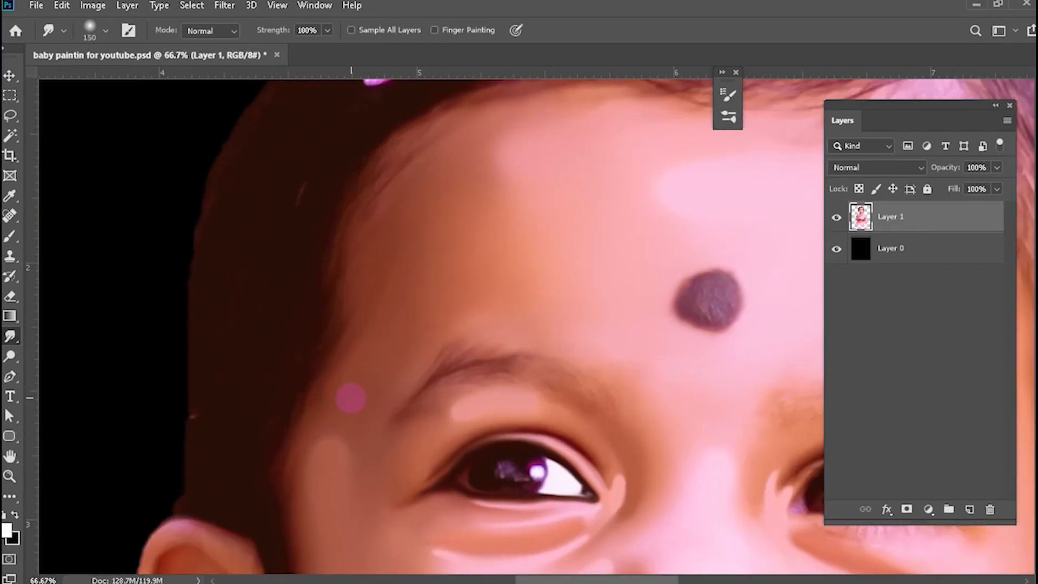
pyautogui.scroll(2, 408, 246)
pyautogui.hscroll(1, 403, 219)
pyautogui.press(']')
pyautogui.press(']')
pyautogui.press(']')
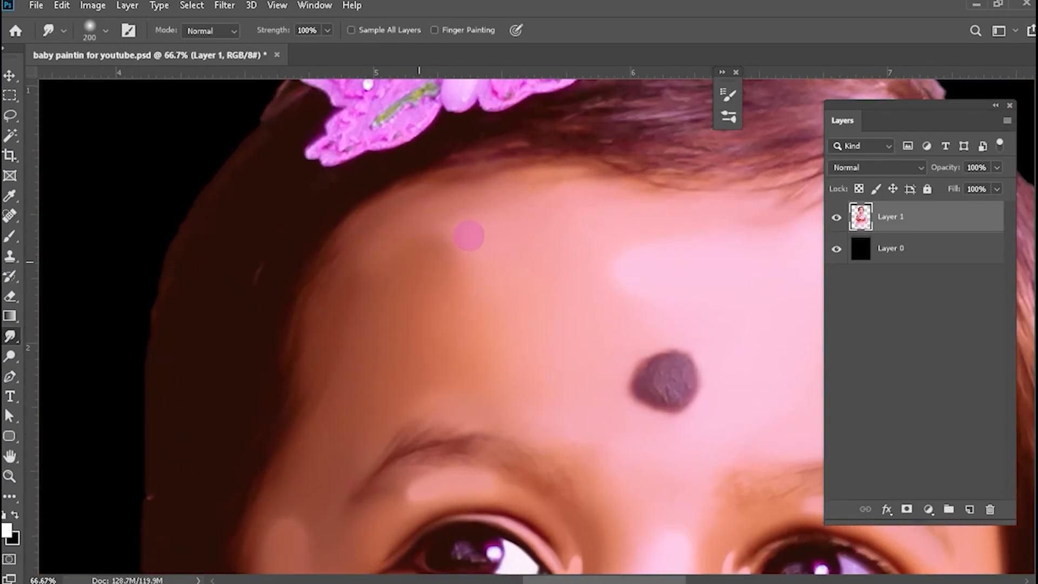
# Smudge a light patch onto the forehead just above the left eyebrow's inner end with a 90 px brush.
pyautogui.scroll(-3, 353, 314)
pyautogui.press('[')
pyautogui.press('[')
pyautogui.press('[')
pyautogui.press('[')
pyautogui.press('[')
pyautogui.press('[')
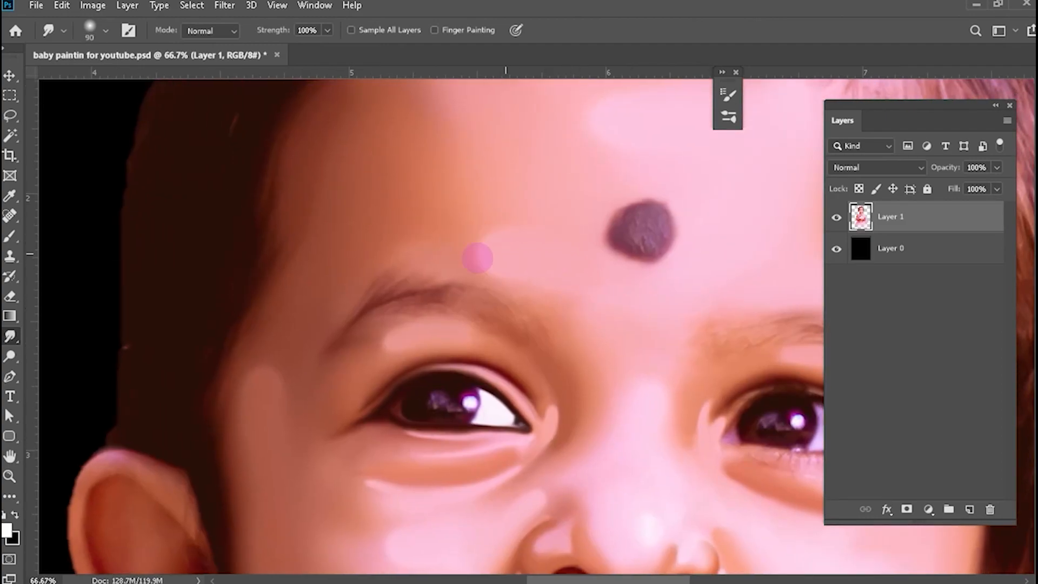
pyautogui.scroll(-3, 481, 255)
pyautogui.scroll(-2, 795, 241)
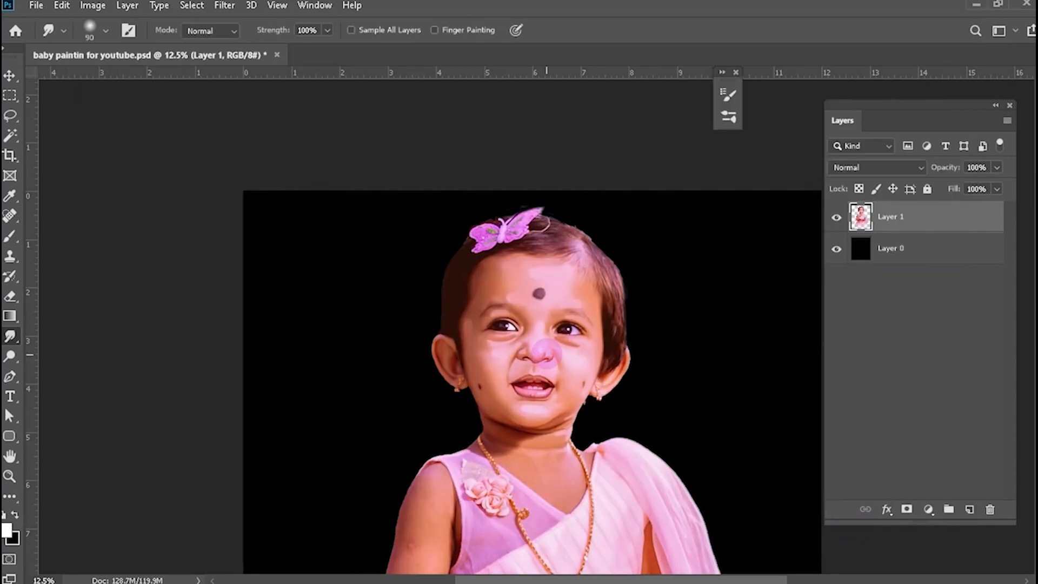
# Scale Layer 1 down slightly and move the baby lower on the canvas.
pyautogui.scroll(3, 540, 352)
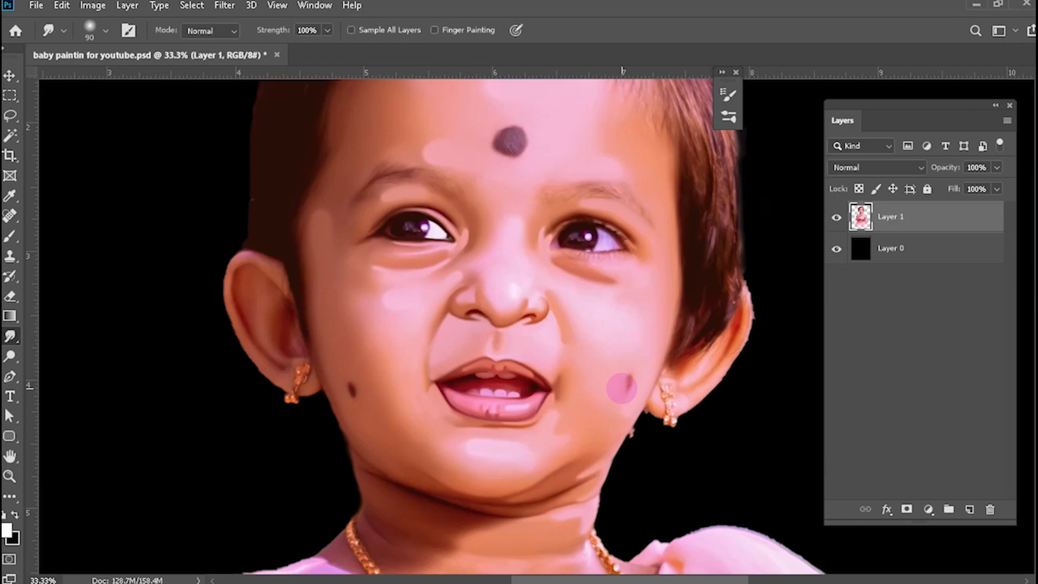
pyautogui.scroll(3, 586, 364)
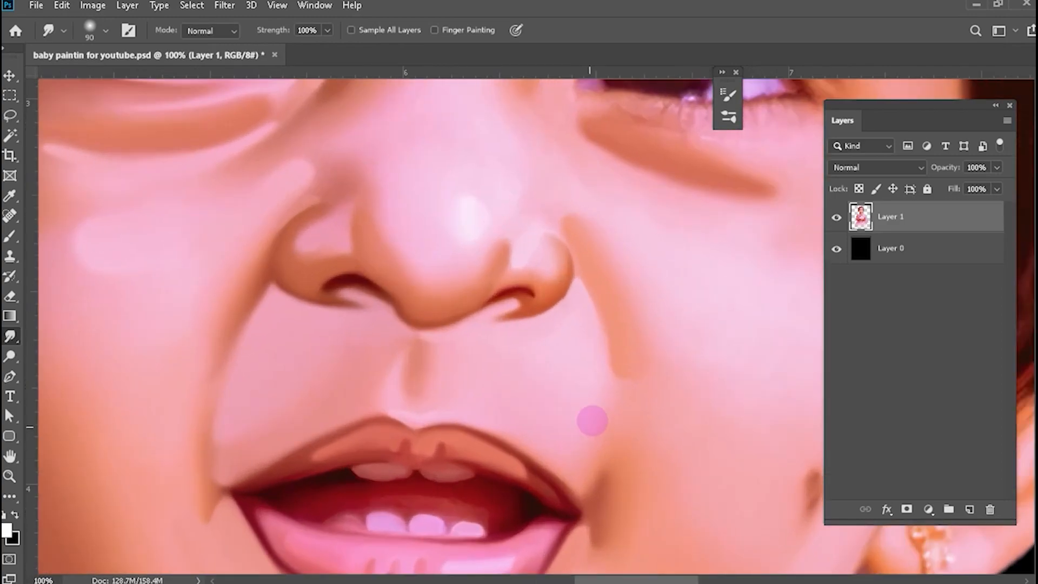
pyautogui.scroll(-5, 600, 401)
pyautogui.scroll(-4, 541, 351)
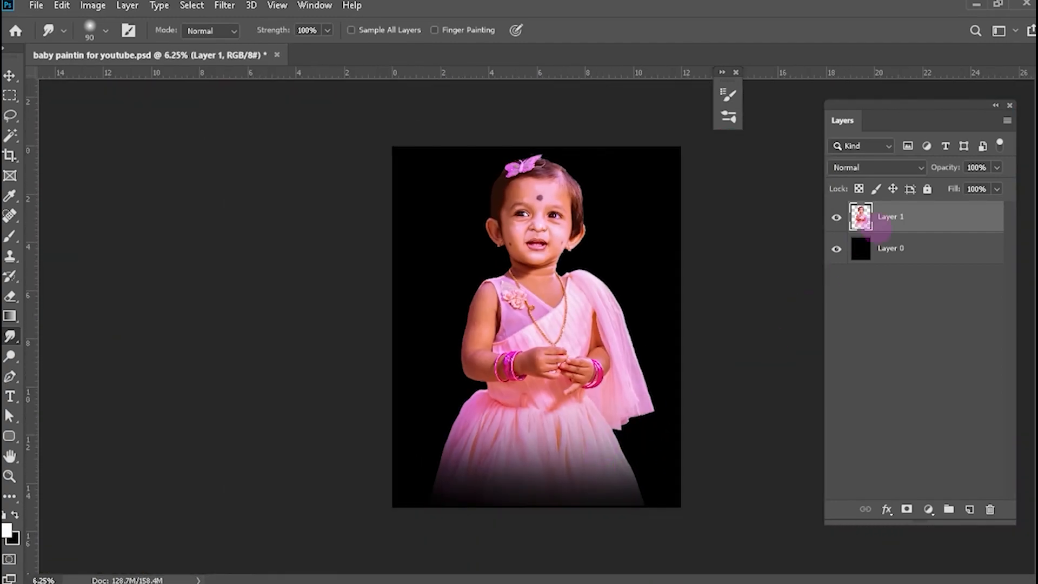
pyautogui.hotkey('ctrl', 't')
pyautogui.moveTo(541, 154); pyautogui.dragTo(536, 210)
pyautogui.hotkey('ctrl', 'z')
pyautogui.press('Return')
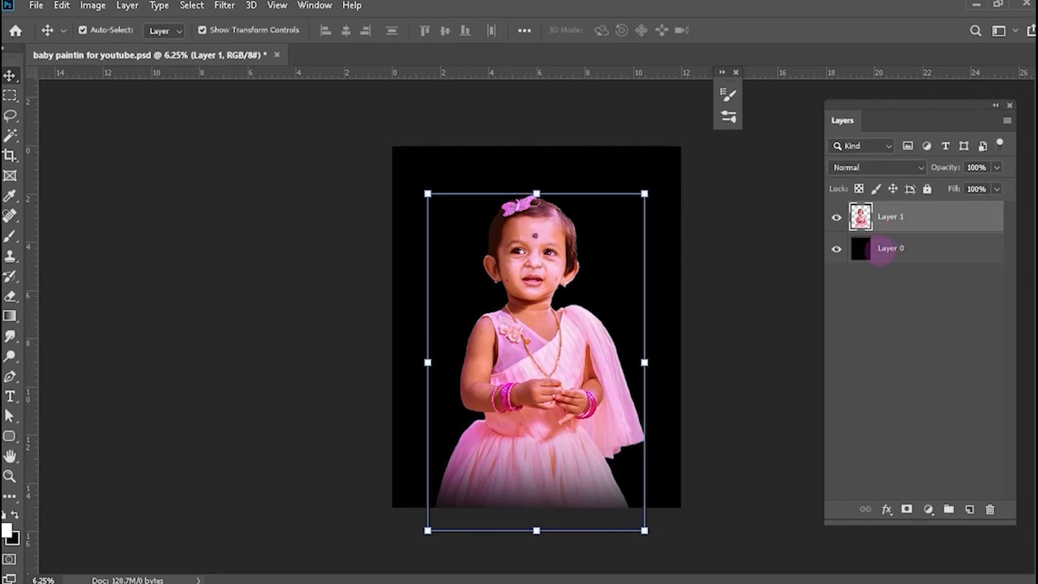
# Fade out the bottom of the dress on Layer 1 with a soft 3400 px eraser, keeping Layer 1 active.
pyautogui.press('e')
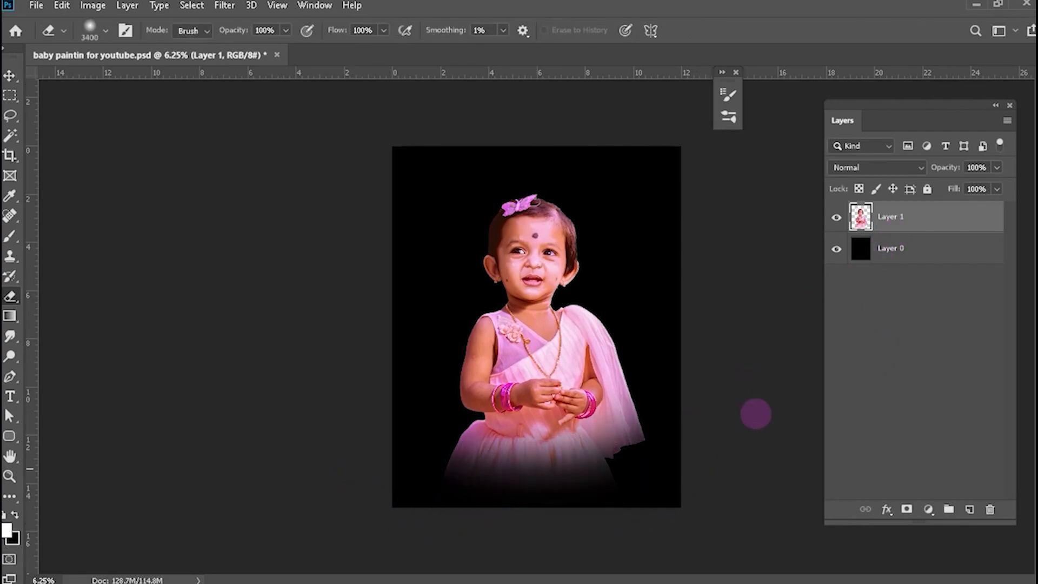
pyautogui.click(862, 385)
pyautogui.scroll(5, 596, 290)
pyautogui.scroll(5, 595, 289)
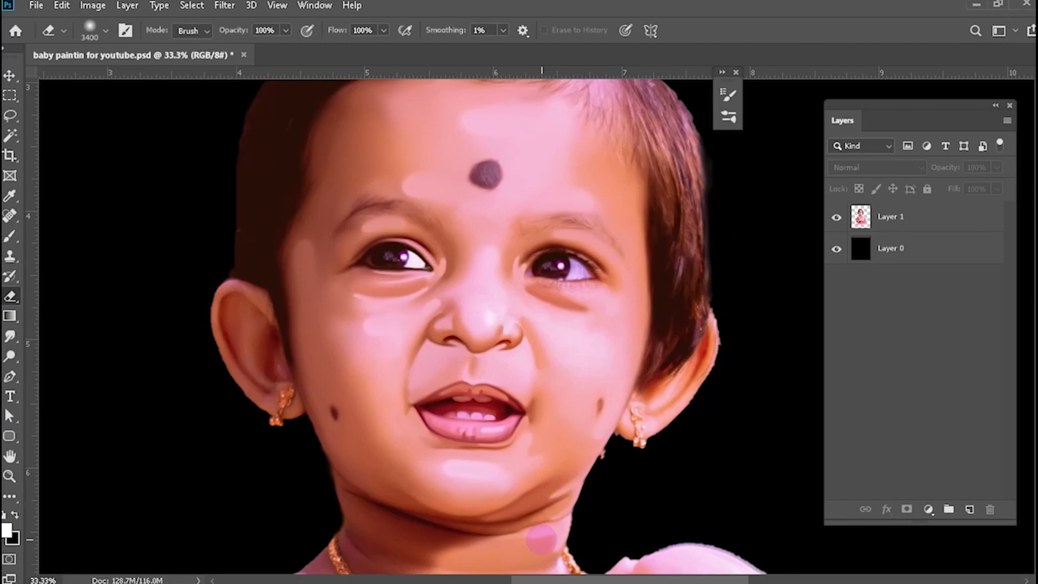
pyautogui.scroll(2, 614, 364)
pyautogui.scroll(-5, 598, 475)
pyautogui.hotkey('alt', '.')
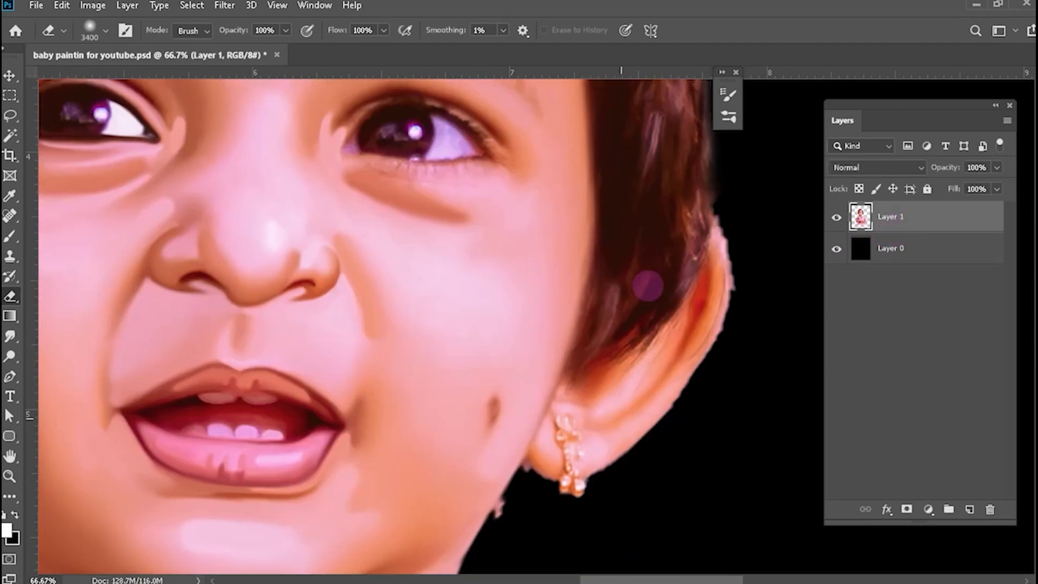
pyautogui.press(']')
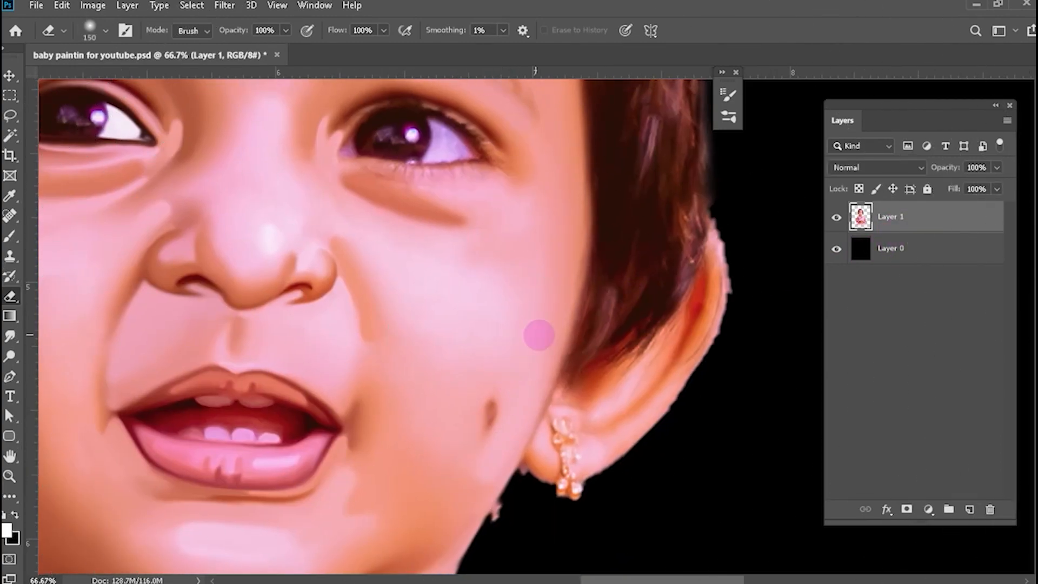
pyautogui.scroll(2, 412, 373)
pyautogui.hscroll(-4, 670, 348)
pyautogui.moveTo(638, 288); pyautogui.dragTo(676, 288)
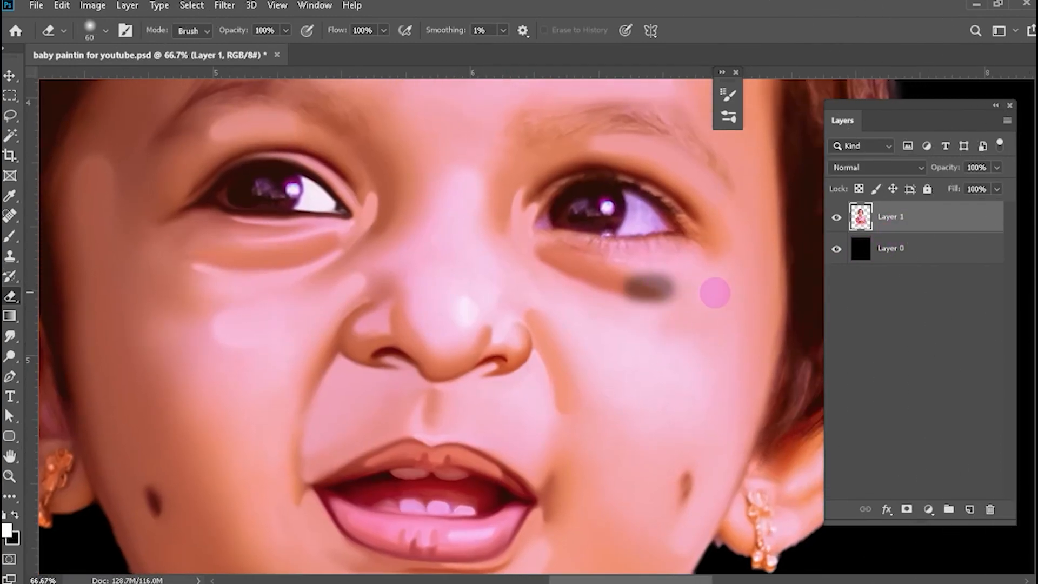
pyautogui.hotkey('ctrl', 'z')
# Smudge the shadow beneath the right-hand eye and the skin around its outer corner with 30 to 70 px brushes.
pyautogui.press('r')
pyautogui.hotkey('ctrl', '+')
pyautogui.press('[')
pyautogui.press('[')
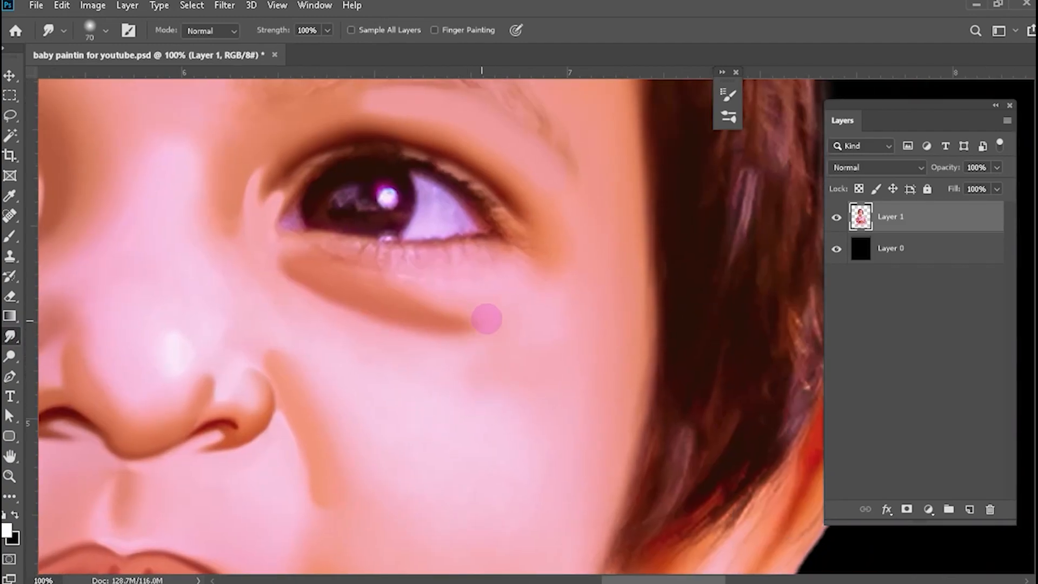
pyautogui.press('[')
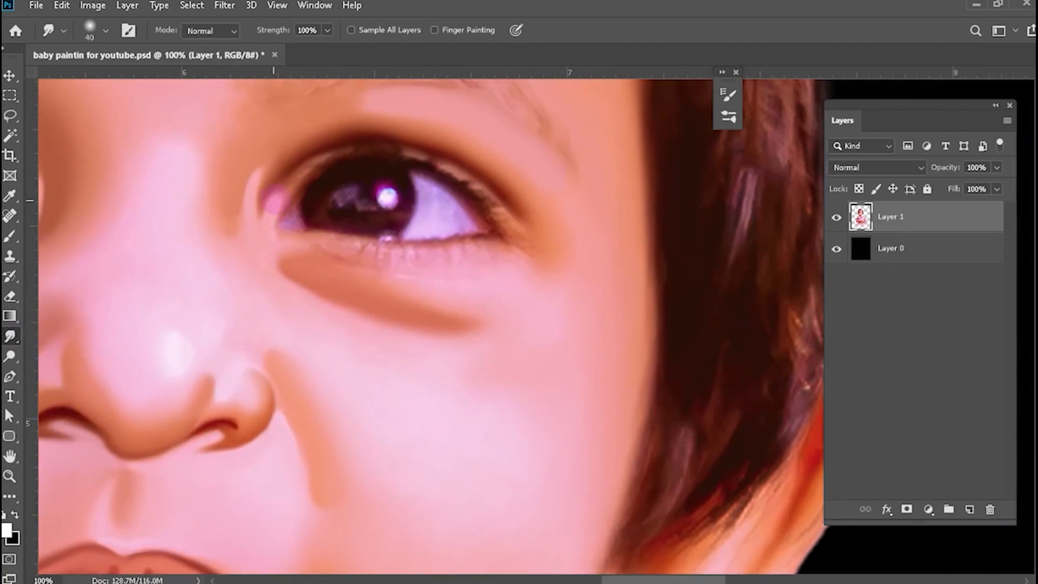
pyautogui.moveTo(487, 247); pyautogui.dragTo(469, 267)
pyautogui.press('[')
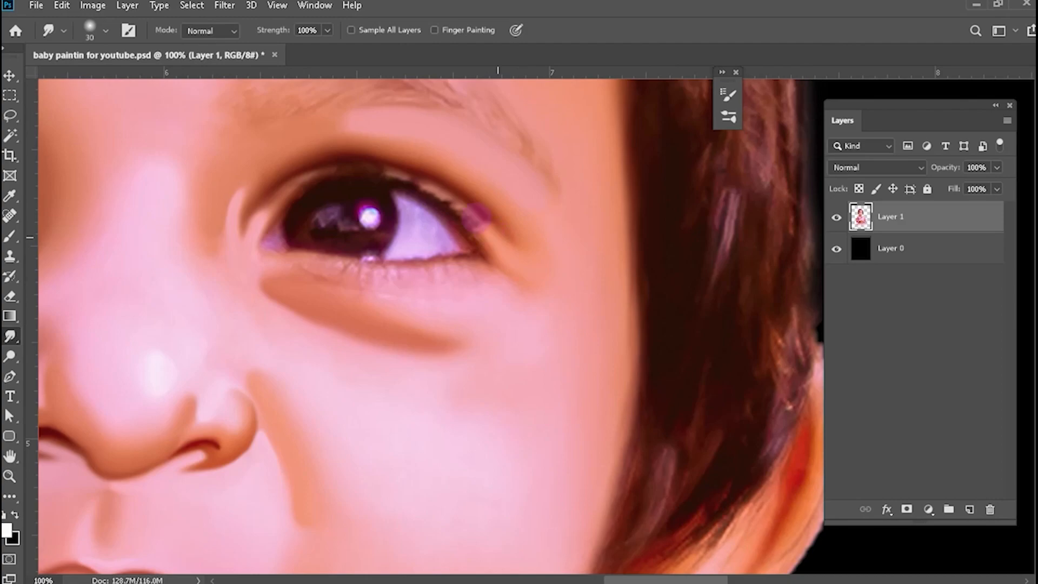
pyautogui.press('[')
pyautogui.moveTo(521, 187); pyautogui.dragTo(550, 261)
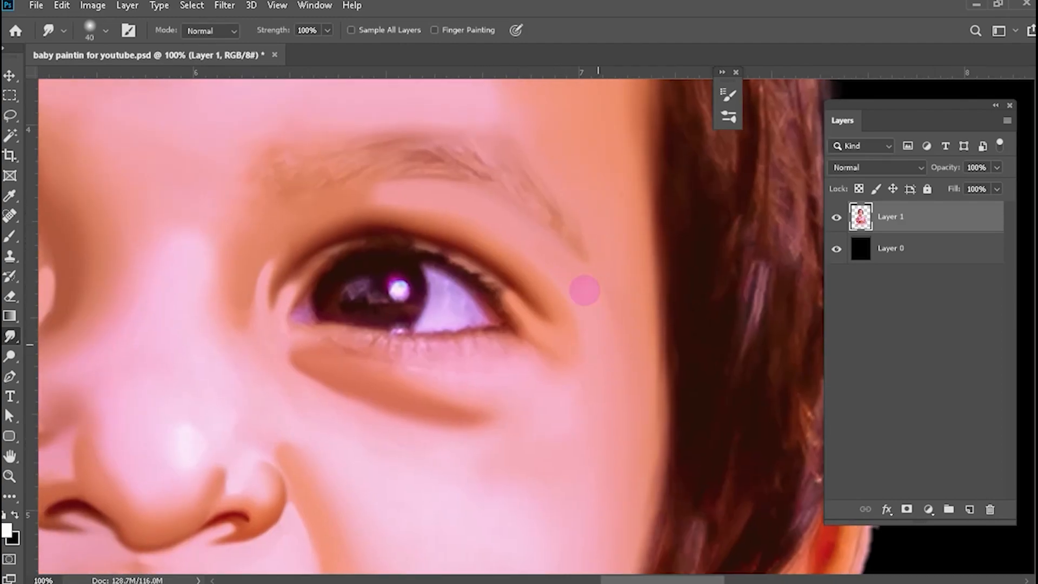
# Smooth the shading of the right-hand eye's upper lid and the skin beyond its outer corner with the Smudge tool.
pyautogui.moveTo(590, 299); pyautogui.dragTo(480, 188)
pyautogui.press(']')
pyautogui.press(']')
pyautogui.press(']')
pyautogui.press(']')
pyautogui.press(']')
pyautogui.moveTo(530, 288)
pyautogui.mouseDown()
pyautogui.moveTo(530, 189)
pyautogui.moveTo(630, 299)
pyautogui.mouseUp()
pyautogui.moveTo(504, 260); pyautogui.dragTo(561, 276)
pyautogui.moveTo(403, 195); pyautogui.dragTo(500, 255)
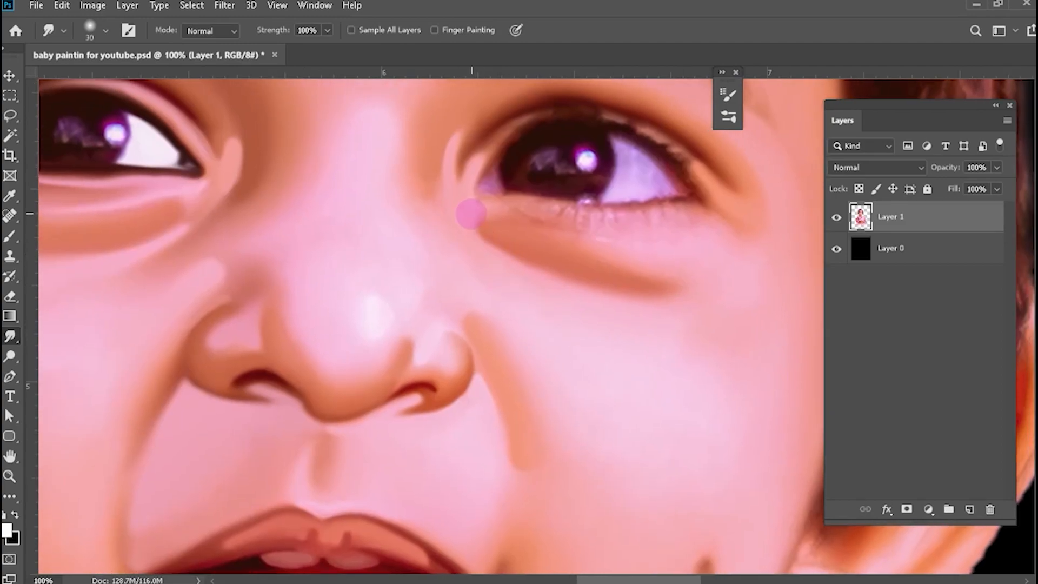
# Smudge away the lower lashes and blend the crease under the right-hand eye with a brush of about 50 px.
pyautogui.press(']')
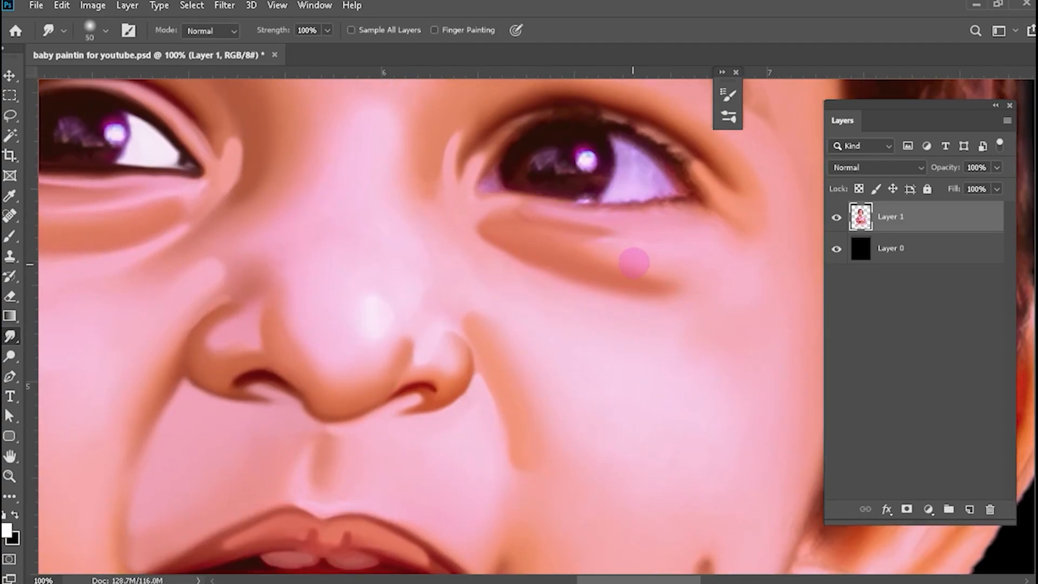
pyautogui.moveTo(622, 275)
pyautogui.mouseDown()
pyautogui.moveTo(705, 299)
pyautogui.moveTo(603, 308)
pyautogui.mouseUp()
pyautogui.press(']')
pyautogui.moveTo(471, 259)
pyautogui.mouseDown()
pyautogui.moveTo(536, 282)
pyautogui.moveTo(547, 255)
pyautogui.mouseUp()
pyautogui.moveTo(596, 307); pyautogui.dragTo(551, 270)
# Smudge light skin streaks around the inner corner of the right-hand eye.
pyautogui.hotkey('ctrl', '-')
pyautogui.hotkey('ctrl', '-')
pyautogui.hotkey('ctrl', '+')
pyautogui.hotkey('ctrl', '+')
pyautogui.hotkey('ctrl', '+')
pyautogui.moveTo(592, 206)
pyautogui.mouseDown()
pyautogui.moveTo(464, 294)
pyautogui.moveTo(512, 360)
pyautogui.mouseUp()
# Blend the shadow between the nose bridge and the right-hand eye's inner corner with 40 to 70 px smudge brushes.
pyautogui.press(']')
pyautogui.press(']')
pyautogui.press(']')
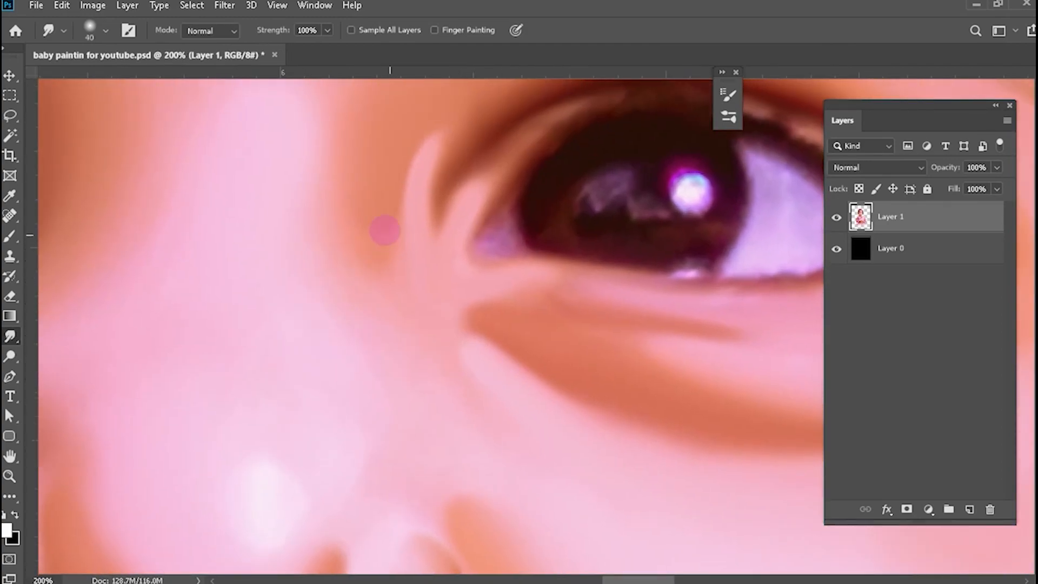
pyautogui.moveTo(376, 220); pyautogui.dragTo(403, 294)
pyautogui.hotkey('ctrl', '-')
pyautogui.hotkey('ctrl', '-')
pyautogui.hotkey('ctrl', '+')
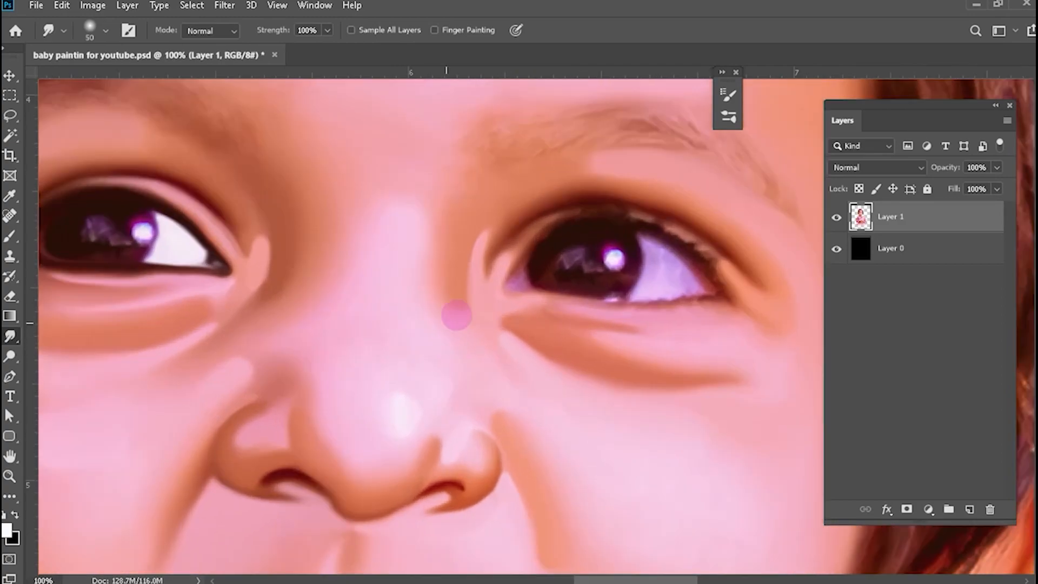
pyautogui.press(']')
pyautogui.press(']')
pyautogui.press(']')
pyautogui.press(']')
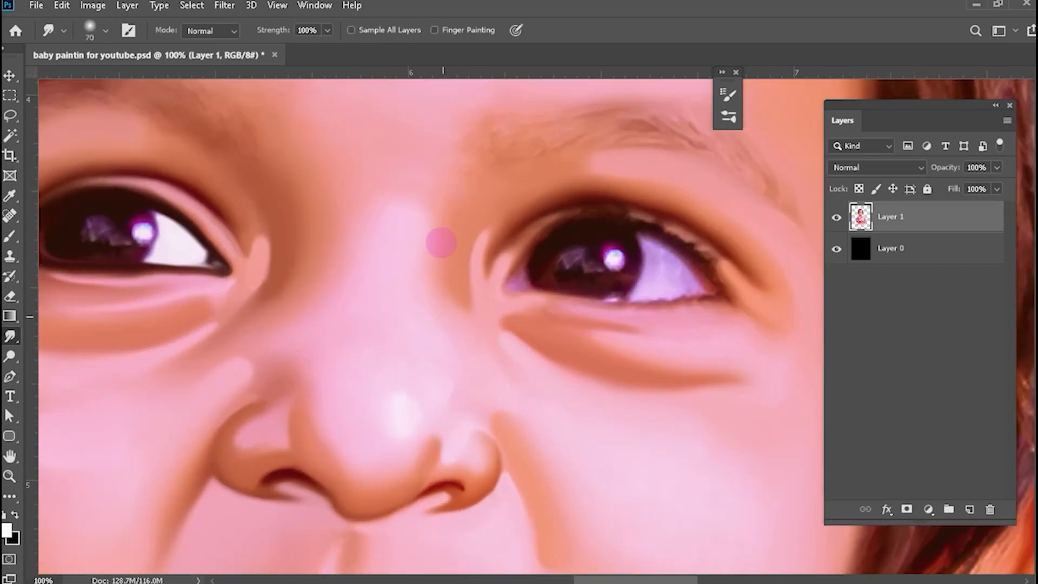
# Smudge the dark eyelid crease of the right-hand eye down to its inner corner with a 25 px brush.
pyautogui.hotkey('ctrl', '+')
pyautogui.press('[')
pyautogui.press('[')
pyautogui.press('[')
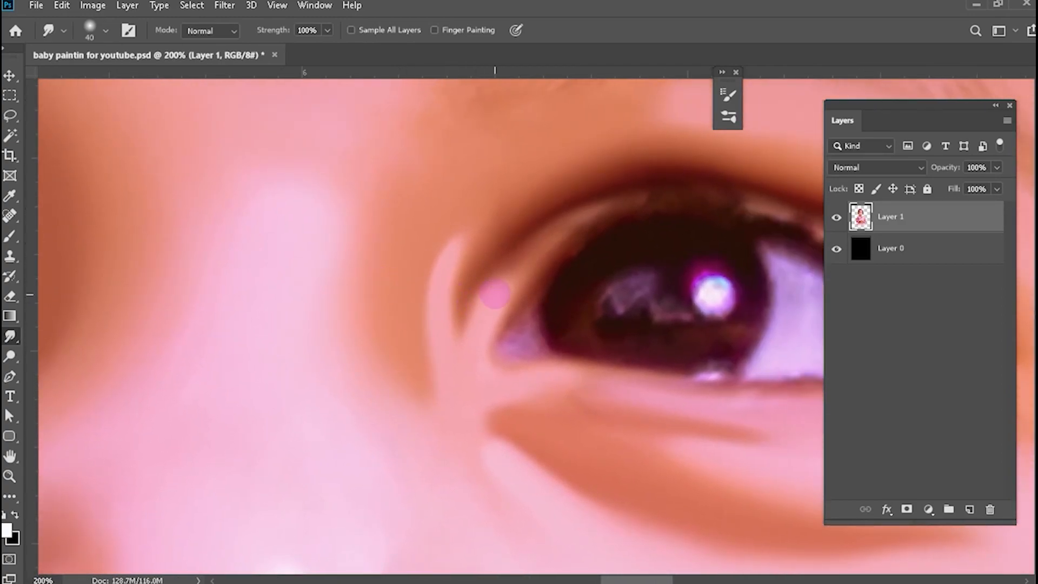
pyautogui.press(']')
pyautogui.press(']')
pyautogui.moveTo(652, 177)
pyautogui.mouseDown()
pyautogui.moveTo(565, 201)
pyautogui.moveTo(489, 280)
pyautogui.moveTo(468, 316)
pyautogui.moveTo(465, 354)
pyautogui.mouseUp()
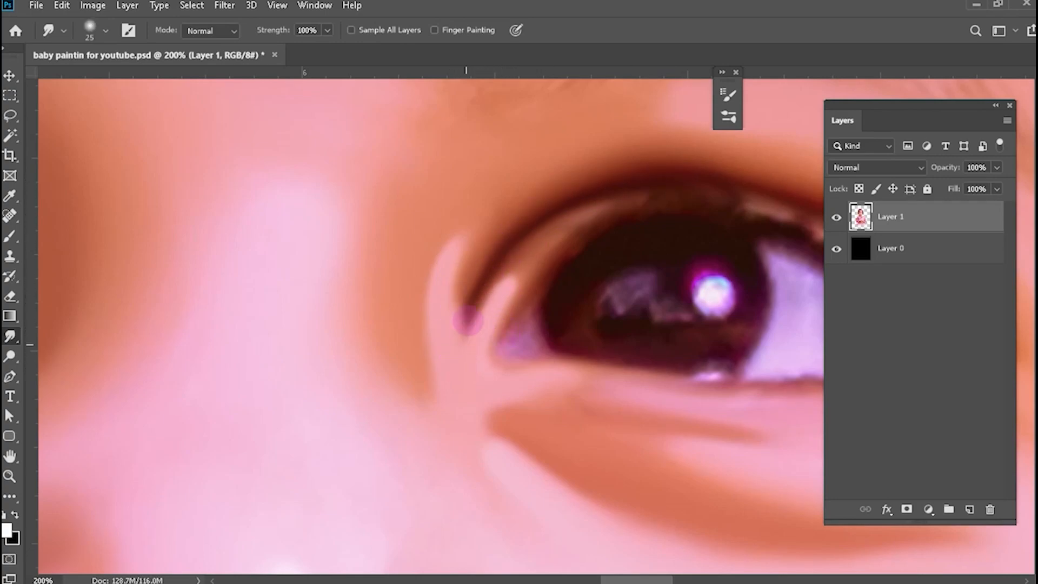
# Extend the dark lash line around the inner corner of the right-hand eye with a 15 px smudge brush.
pyautogui.press('[')
pyautogui.press('[')
pyautogui.press('[')
pyautogui.moveTo(635, 229)
pyautogui.mouseDown()
pyautogui.moveTo(551, 236)
pyautogui.moveTo(473, 271)
pyautogui.moveTo(418, 332)
pyautogui.mouseUp()
pyautogui.press(']')
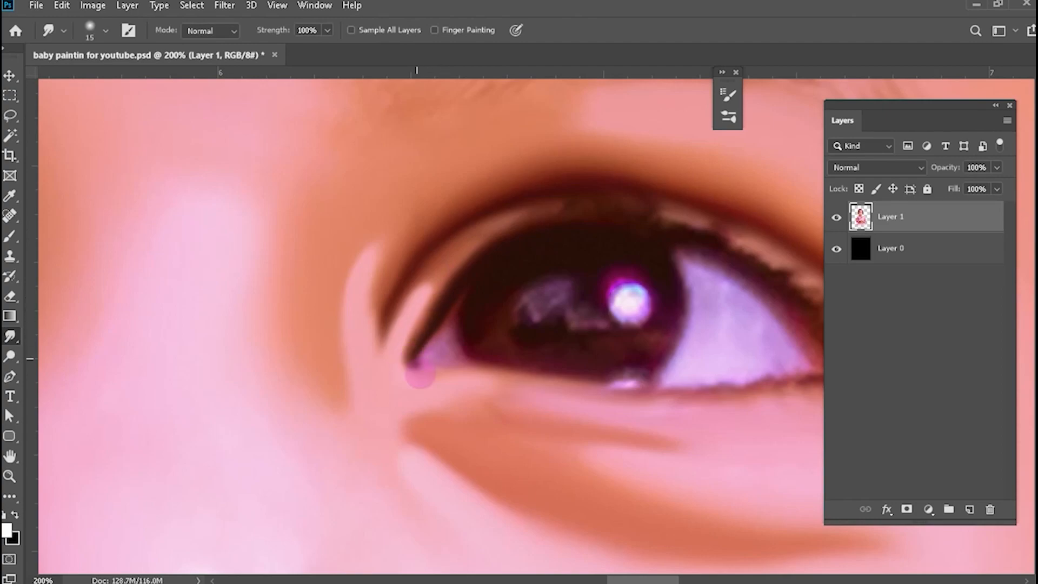
pyautogui.moveTo(458, 301); pyautogui.dragTo(427, 346)
pyautogui.moveTo(440, 387); pyautogui.dragTo(410, 357)
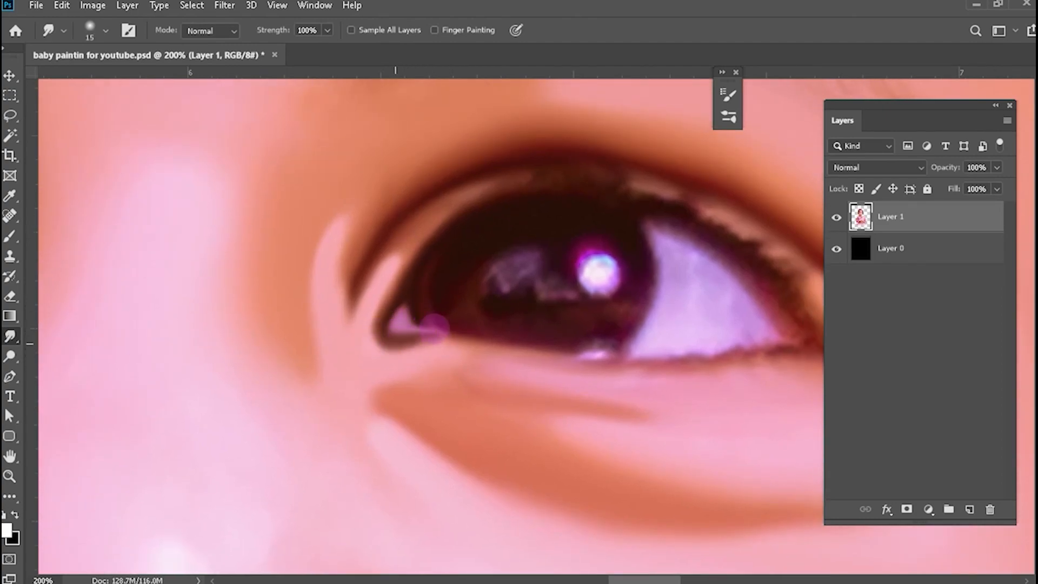
pyautogui.moveTo(503, 339)
pyautogui.mouseDown()
pyautogui.moveTo(383, 333)
pyautogui.moveTo(406, 308)
pyautogui.moveTo(412, 277)
pyautogui.mouseUp()
# Smooth the right-hand eye's upper lid fold and the crease shadow above it with 15 to 30 px smudge brushes.
pyautogui.moveTo(460, 204)
pyautogui.mouseDown()
pyautogui.moveTo(581, 181)
pyautogui.moveTo(558, 185)
pyautogui.mouseUp()
pyautogui.press(']')
pyautogui.moveTo(559, 184); pyautogui.dragTo(609, 183)
pyautogui.moveTo(511, 181); pyautogui.dragTo(614, 190)
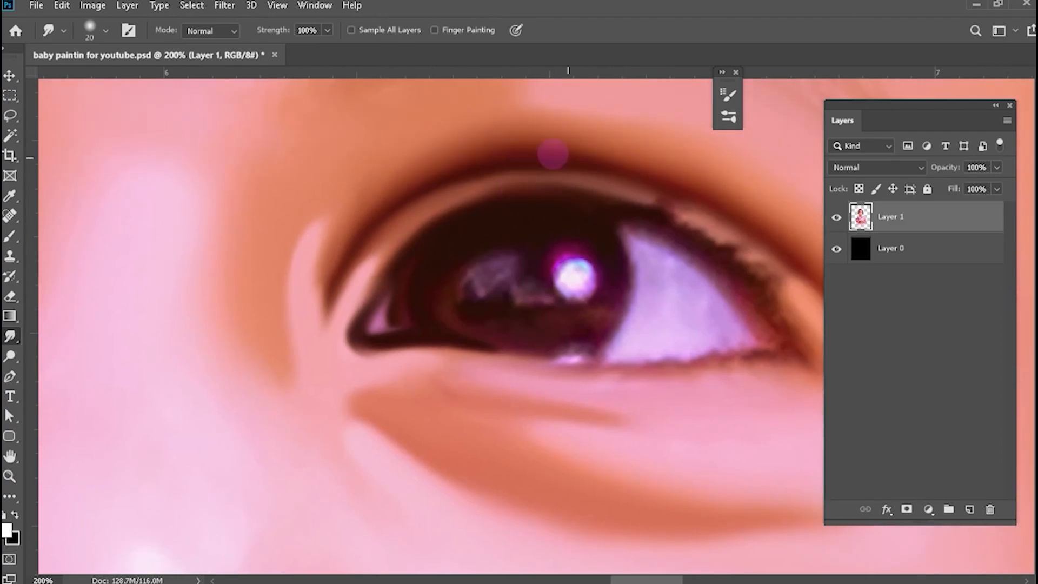
pyautogui.moveTo(567, 157)
pyautogui.mouseDown()
pyautogui.moveTo(384, 233)
pyautogui.moveTo(369, 268)
pyautogui.mouseUp()
pyautogui.press(']')
pyautogui.press(']')
pyautogui.moveTo(228, 262)
pyautogui.mouseDown()
pyautogui.moveTo(373, 261)
pyautogui.moveTo(457, 281)
pyautogui.moveTo(424, 233)
pyautogui.moveTo(484, 292)
pyautogui.mouseUp()
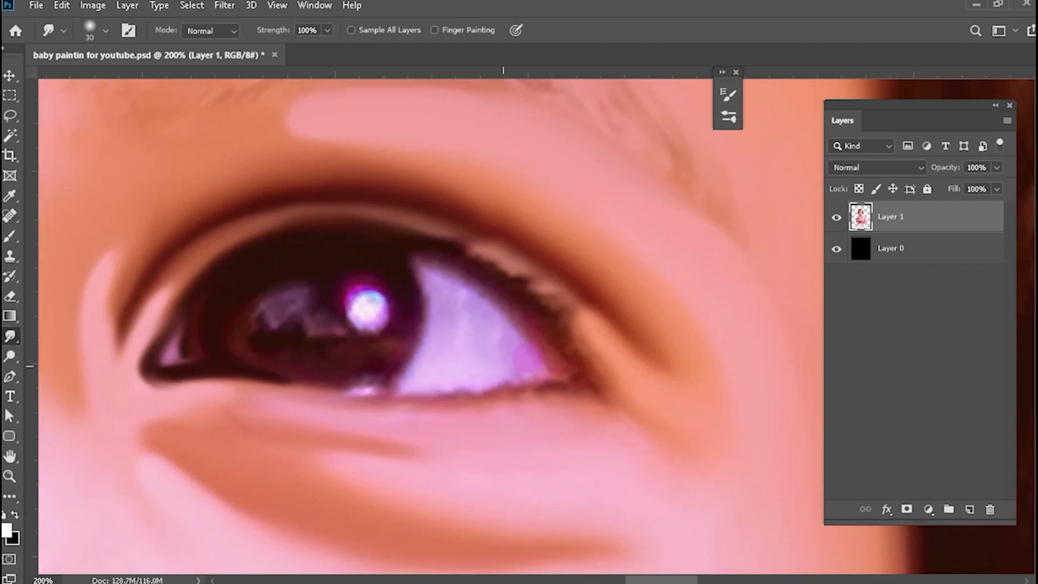
# Refine the dark edge beside the inner corner of the right-hand eye with a 10 px smudge brush.
pyautogui.hotkey('ctrl', '-')
pyautogui.hotkey('ctrl', '+')
pyautogui.press('[')
pyautogui.press('[')
pyautogui.press('[')
pyautogui.press('[')
pyautogui.press('[')
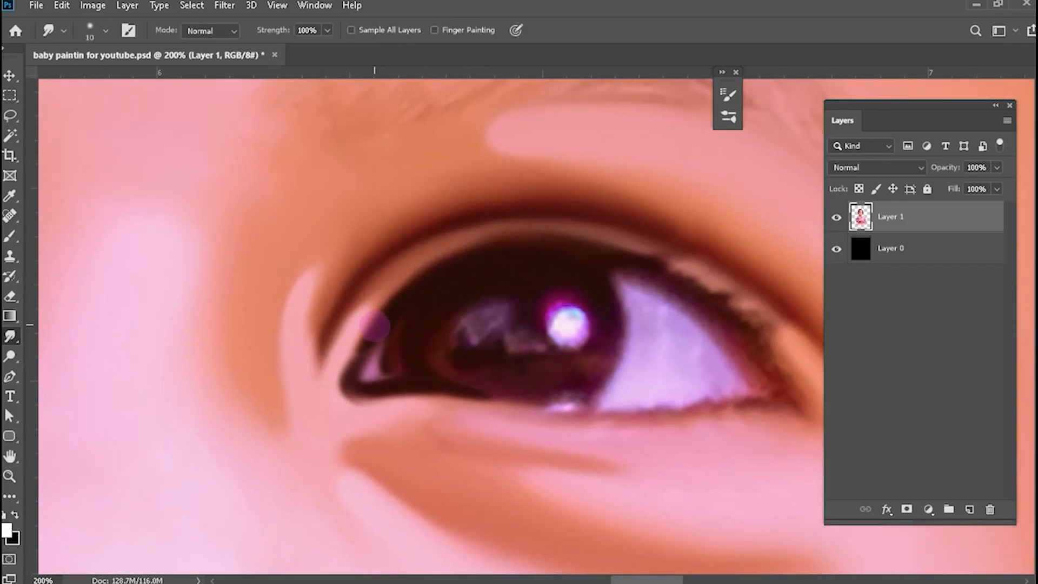
pyautogui.moveTo(426, 343); pyautogui.dragTo(427, 319)
pyautogui.hotkey('ctrl', '-')
pyautogui.hotkey('ctrl', '-')
pyautogui.hotkey('ctrl', '-')
pyautogui.press(']')
pyautogui.press(']')
pyautogui.press(']')
pyautogui.press(']')
pyautogui.press(']')
pyautogui.press(']')
pyautogui.hotkey('ctrl', '+')
pyautogui.moveTo(646, 232); pyautogui.dragTo(674, 394)
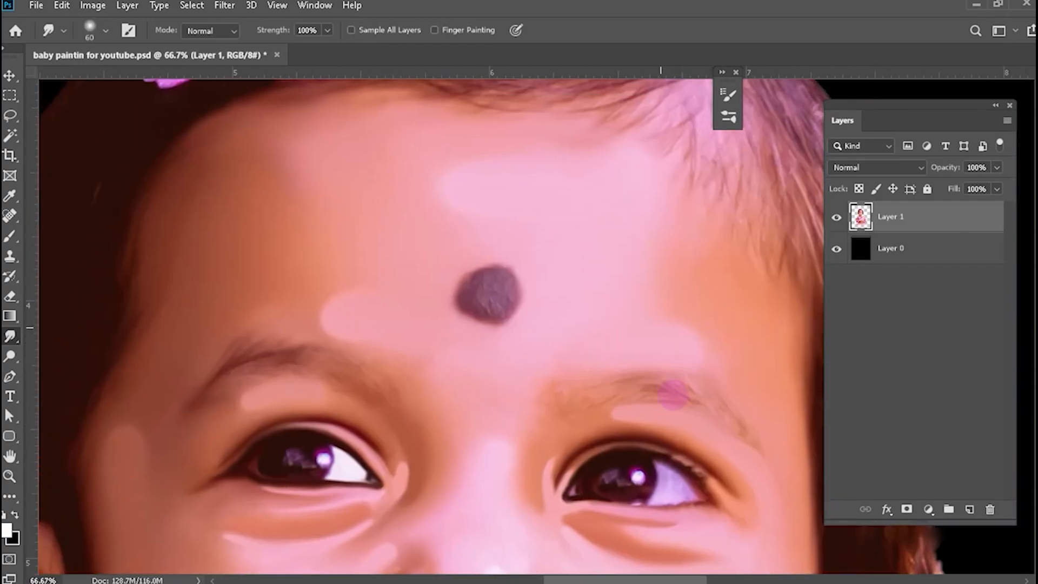
pyautogui.hotkey('ctrl', '+')
pyautogui.hotkey('ctrl', '+')
pyautogui.hotkey('ctrl', '-')
pyautogui.hotkey('ctrl', 'shift', 'alt', 'n')
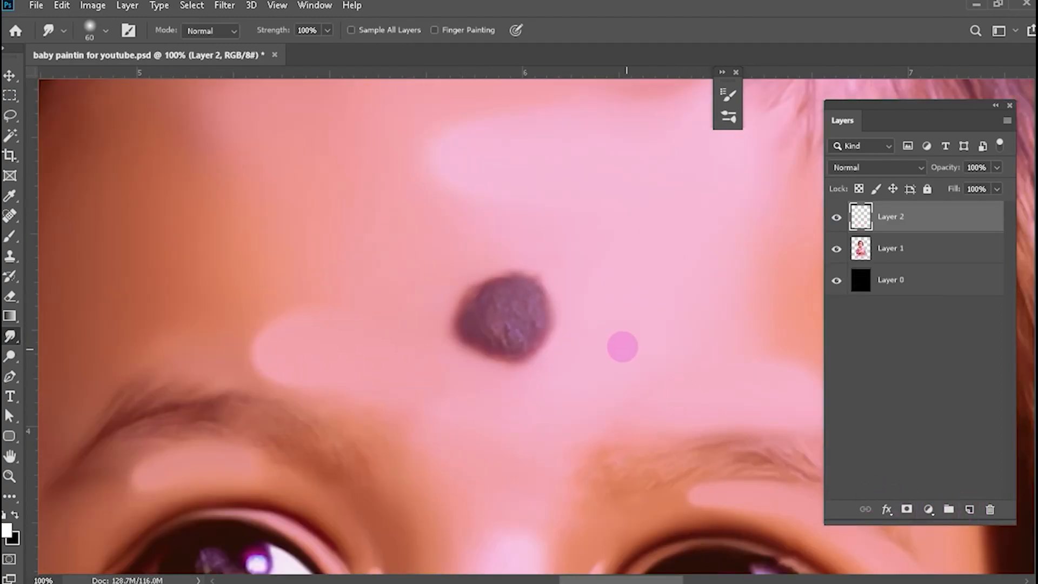
pyautogui.press('b')
pyautogui.press('x')
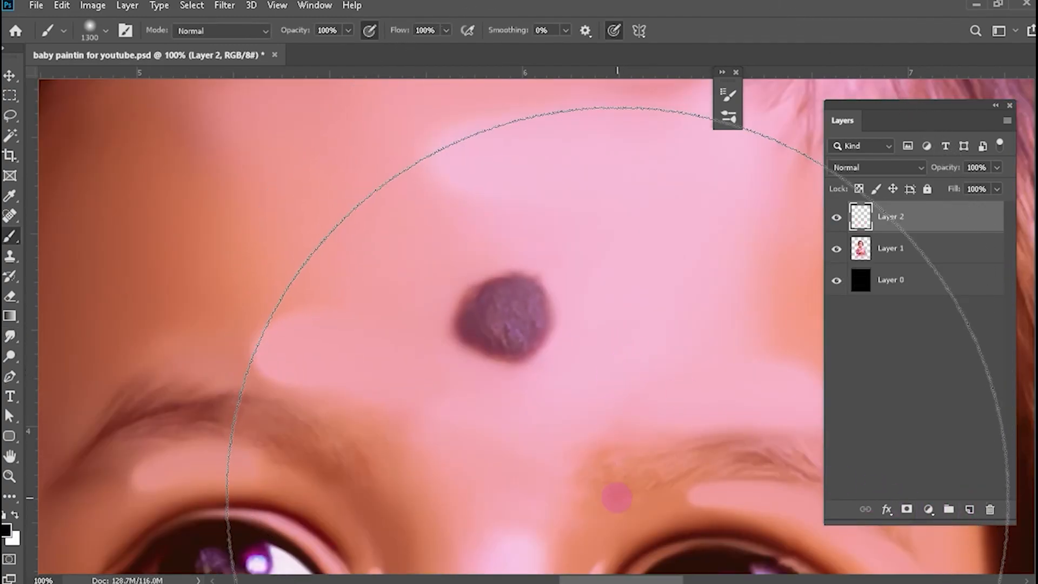
pyautogui.scroll(-3, 595, 405)
pyautogui.hscroll(-4, 586, 352)
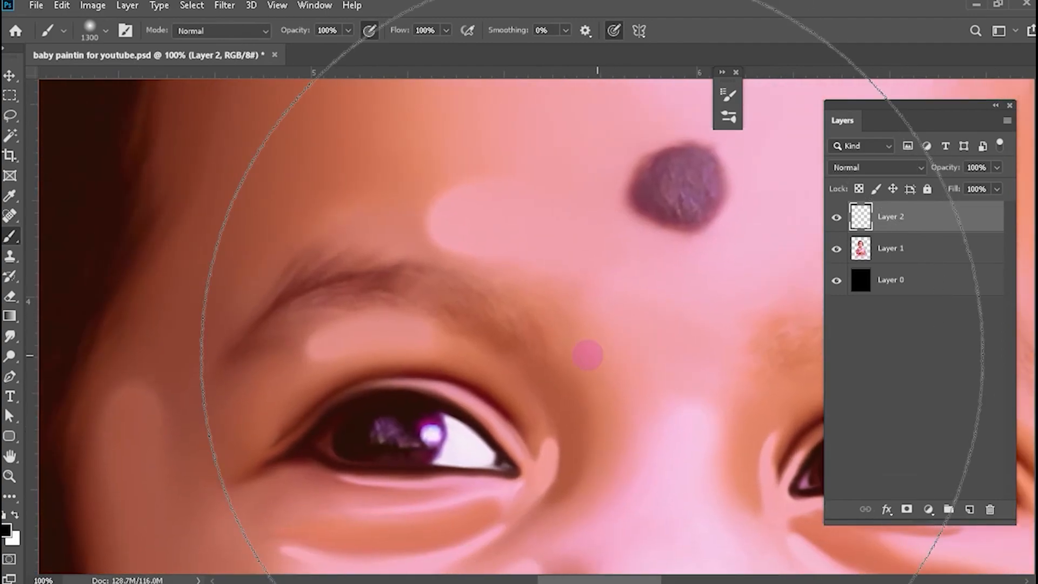
pyautogui.press('[')
pyautogui.press('[')
pyautogui.press('[')
pyautogui.press('[')
pyautogui.press('[')
pyautogui.press('[')
pyautogui.press('[')
pyautogui.press('[')
pyautogui.press('[')
pyautogui.press('[')
pyautogui.press('[')
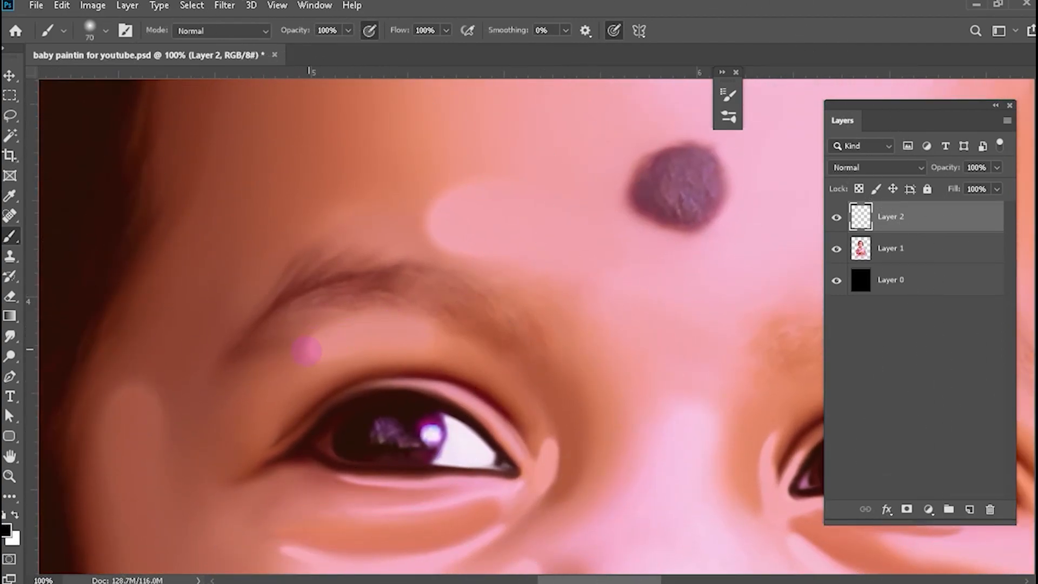
pyautogui.click(303, 346)
pyautogui.hotkey('ctrl', 'z')
pyautogui.click(862, 248)
pyautogui.click(865, 217)
pyautogui.click(990, 509)
pyautogui.click(448, 230)
# Touch up the shading around both eyes on Layer 1 with the Smudge tool, going from 90 px to smaller brushes.
pyautogui.click(11, 337)
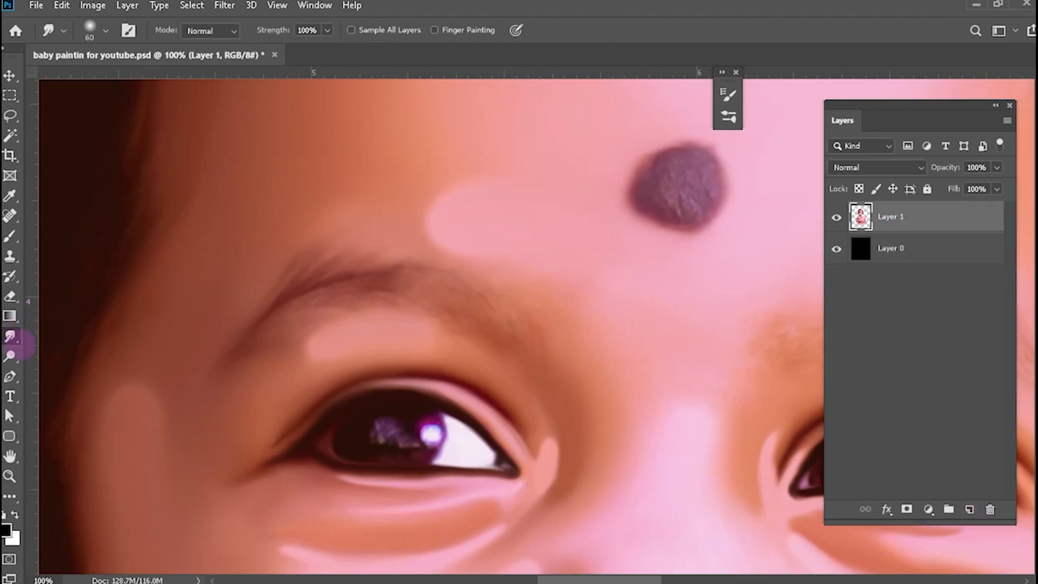
pyautogui.moveTo(338, 332); pyautogui.dragTo(360, 268)
pyautogui.moveTo(338, 336); pyautogui.dragTo(332, 325)
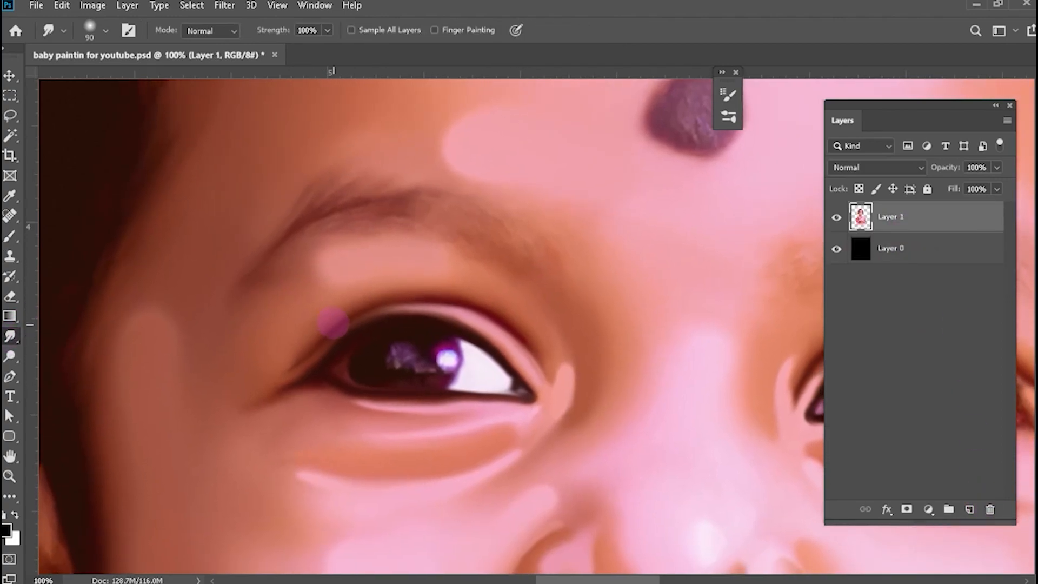
pyautogui.press('[')
pyautogui.press('[')
pyautogui.press('[')
pyautogui.press('[')
pyautogui.press('[')
pyautogui.moveTo(798, 351); pyautogui.dragTo(371, 325)
pyautogui.moveTo(429, 358)
pyautogui.mouseDown()
pyautogui.moveTo(433, 241)
pyautogui.moveTo(529, 269)
pyautogui.mouseUp()
pyautogui.press('[')
pyautogui.moveTo(384, 233)
pyautogui.mouseDown()
pyautogui.moveTo(360, 223)
pyautogui.moveTo(404, 292)
pyautogui.moveTo(432, 253)
pyautogui.mouseUp()
# Save the painting document.
pyautogui.press(']')
pyautogui.press(']')
pyautogui.press(']')
pyautogui.press(']')
pyautogui.press(']')
pyautogui.press(']')
pyautogui.hotkey('ctrl', '-')
pyautogui.hotkey('ctrl', '-')
pyautogui.hotkey('ctrl', 's')
# Add a new layer above Layer 1 and set the foreground colour to dark brown #1f0202.
pyautogui.moveTo(401, 363); pyautogui.dragTo(413, 237)
pyautogui.hotkey('ctrl', '-')
pyautogui.hotkey('ctrl', '-')
pyautogui.hotkey('ctrl', '-')
pyautogui.hotkey('ctrl', '+')
pyautogui.hotkey('ctrl', '+')
pyautogui.hotkey('ctrl', '+')
pyautogui.hotkey('ctrl', '+')
pyautogui.hotkey('ctrl', '+')
pyautogui.hotkey('ctrl', '+')
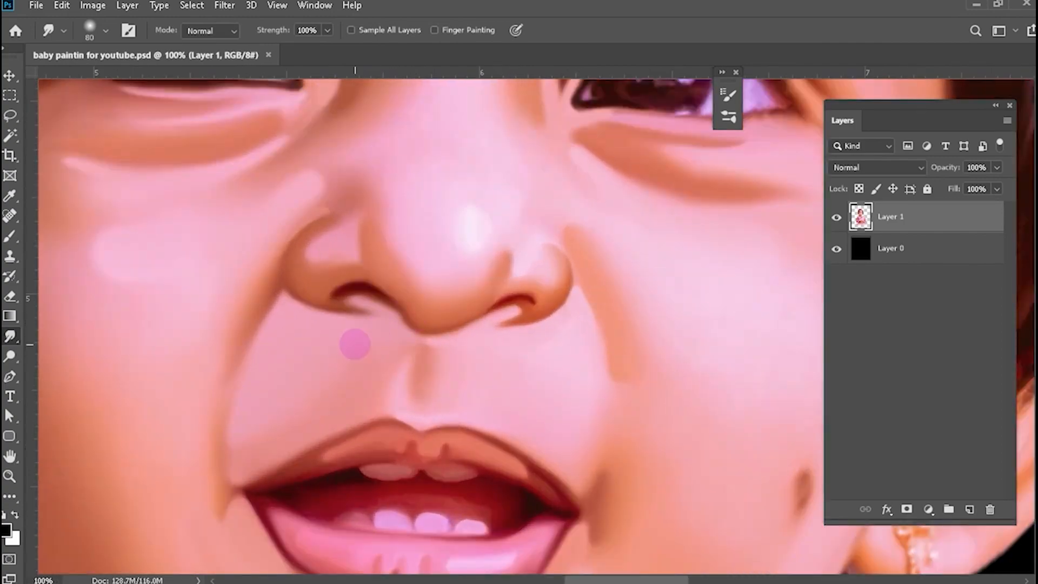
pyautogui.hotkey('ctrl', '+')
pyautogui.moveTo(670, 308); pyautogui.dragTo(759, 314)
pyautogui.click(970, 510)
pyautogui.hotkey('ctrl', '+')
pyautogui.moveTo(307, 434); pyautogui.dragTo(383, 450)
pyautogui.click(7, 529)
pyautogui.click(245, 436)
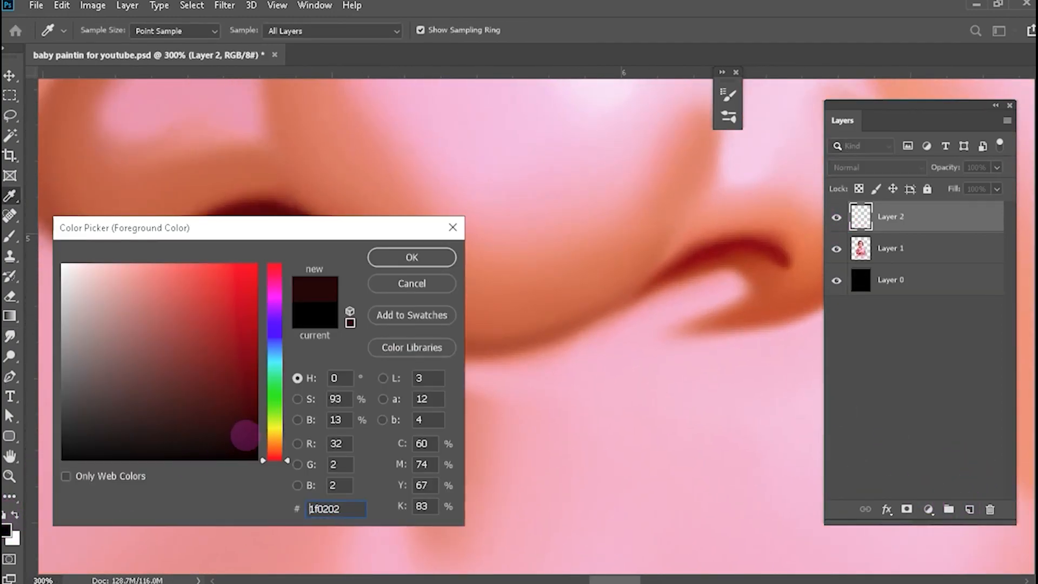
pyautogui.press('Return')
# Paint a dark line along the upper edge of the left-hand nostril with a 9 to 10 px brush.
pyautogui.press('b')
pyautogui.doubleClick(738, 338)
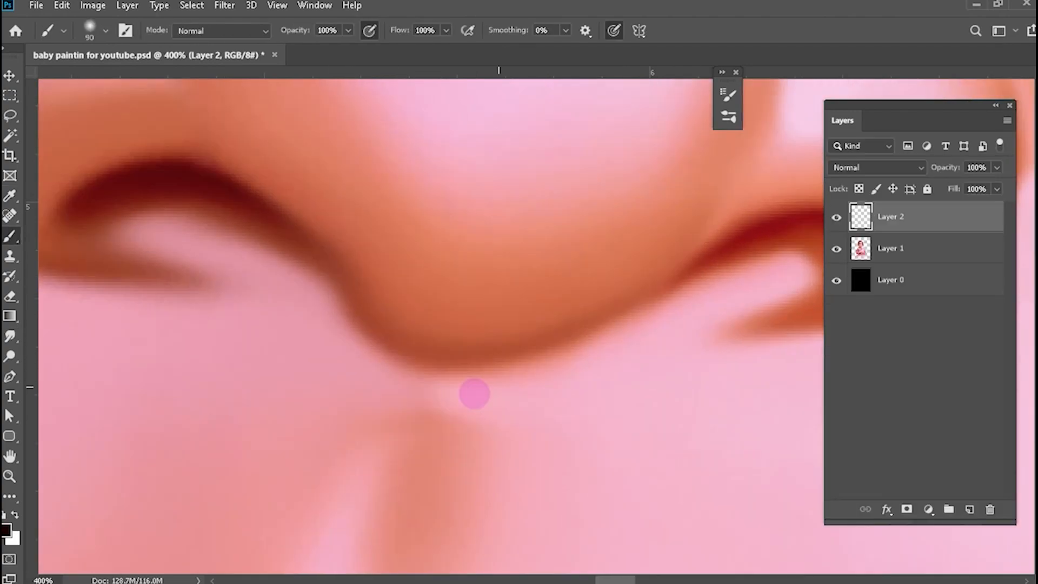
pyautogui.hotkey('ctrl', '+')
pyautogui.press('[')
pyautogui.press('[')
pyautogui.press('[')
pyautogui.press('[')
pyautogui.press('[')
pyautogui.press('[')
pyautogui.press('[')
pyautogui.press('[')
pyautogui.press('[')
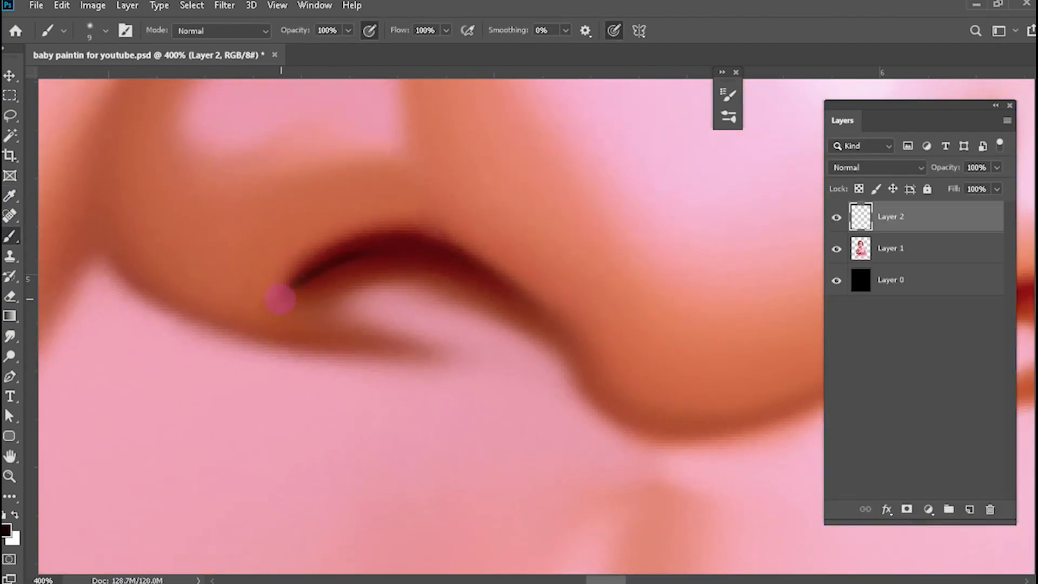
pyautogui.moveTo(281, 294)
pyautogui.mouseDown()
pyautogui.moveTo(433, 248)
pyautogui.moveTo(366, 275)
pyautogui.moveTo(453, 267)
pyautogui.moveTo(446, 259)
pyautogui.moveTo(482, 291)
pyautogui.mouseUp()
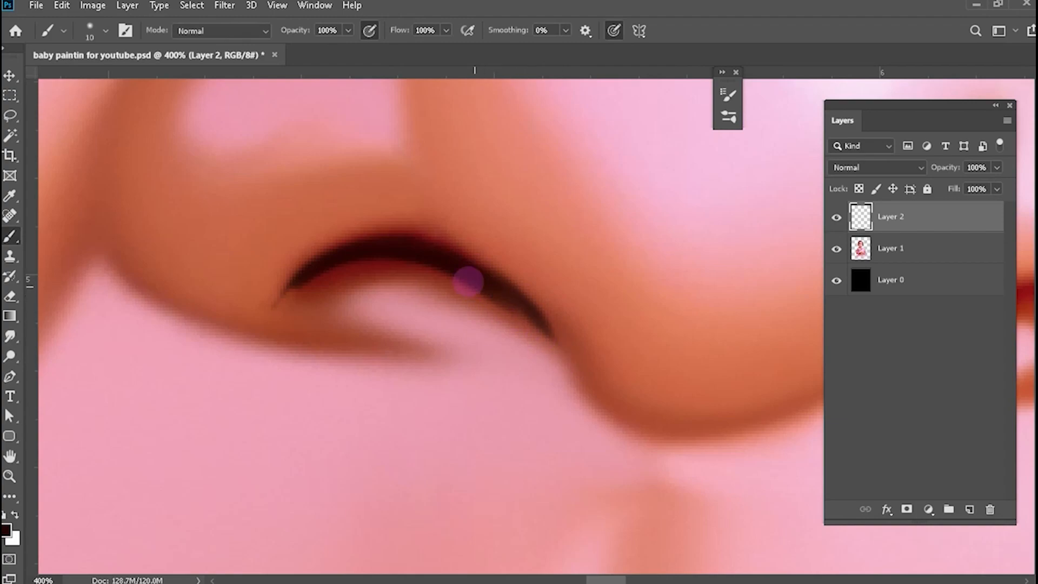
# Paint a dark brown line along the upper edge of the right-hand nostril on Layer 2 with a 10 px brush.
pyautogui.hscroll(10, 315, 304)
pyautogui.press(']')
pyautogui.moveTo(600, 337)
pyautogui.mouseDown()
pyautogui.moveTo(618, 356)
pyautogui.moveTo(610, 342)
pyautogui.moveTo(512, 332)
pyautogui.moveTo(602, 357)
pyautogui.mouseUp()
pyautogui.moveTo(489, 354)
pyautogui.mouseDown()
pyautogui.moveTo(577, 312)
pyautogui.moveTo(470, 367)
pyautogui.mouseUp()
pyautogui.hotkey('ctrl', '-')
pyautogui.hotkey('ctrl', '-')
pyautogui.hotkey('ctrl', '-')
pyautogui.hotkey('ctrl', '-')
pyautogui.hotkey('ctrl', '-')
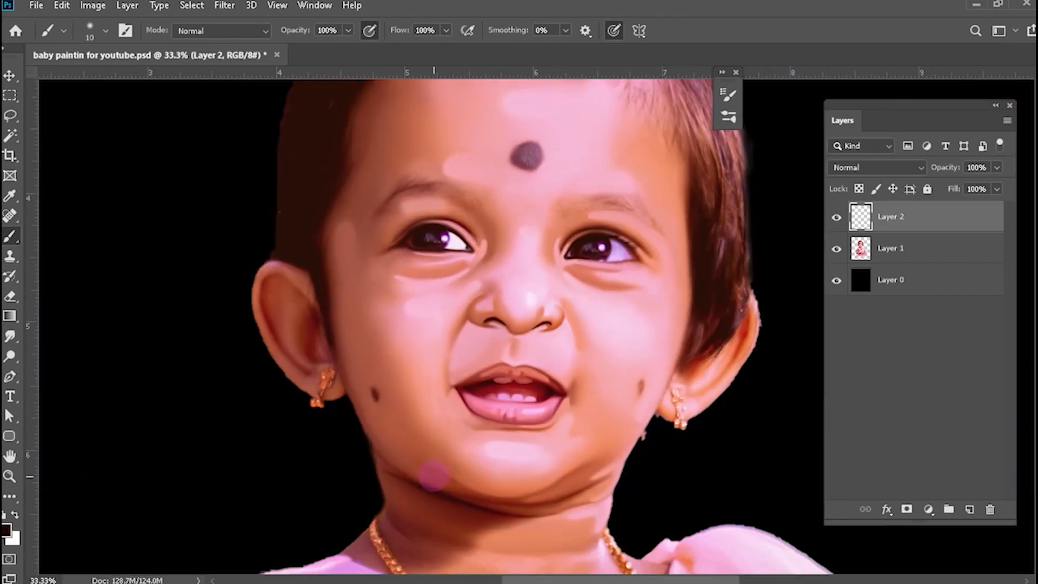
# Soften both ends of the right-hand nostril's dark line with the Smudge tool at 15 px.
pyautogui.hotkey('ctrl', '+')
pyautogui.hotkey('ctrl', '+')
pyautogui.hotkey('ctrl', '+')
pyautogui.click(10, 335)
pyautogui.hotkey('ctrl', '+')
pyautogui.hotkey('ctrl', '+')
pyautogui.press('[')
pyautogui.press('[')
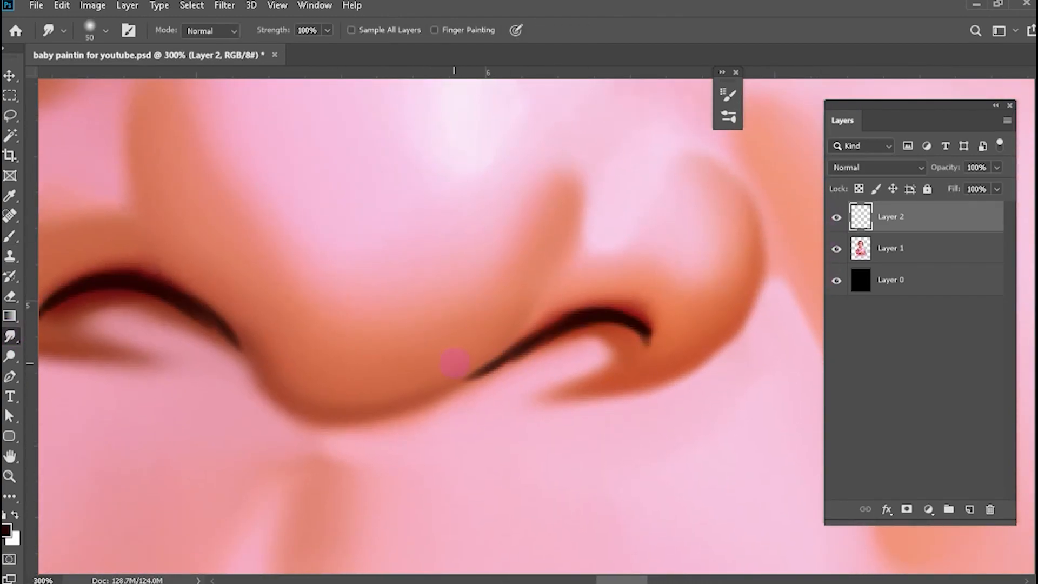
pyautogui.press('[')
pyautogui.press(']')
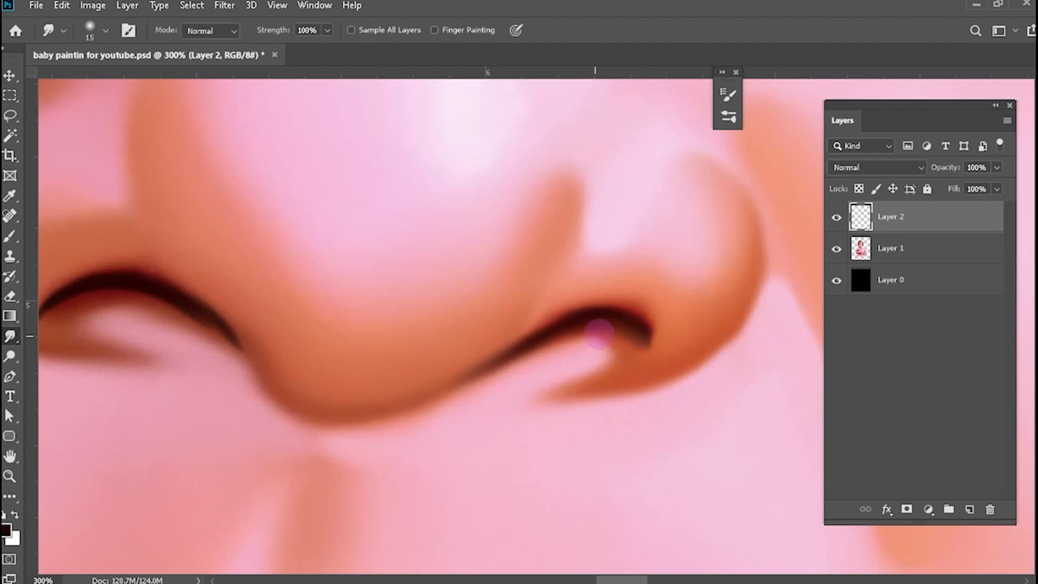
# Blend the ends of the left-hand nostril's dark line using a 15 to 20 px Smudge brush.
pyautogui.hscroll(-5, 303, 292)
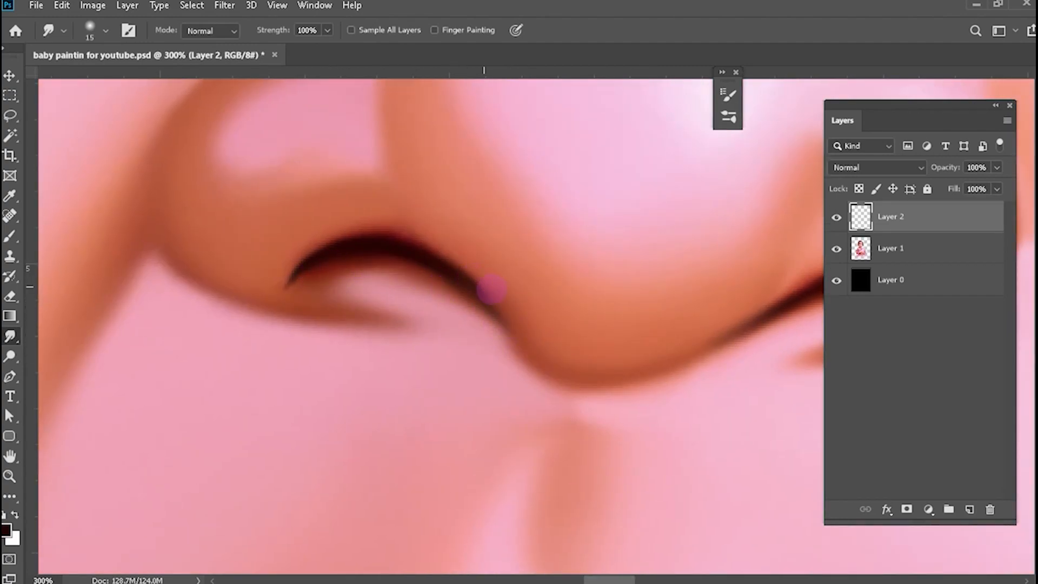
pyautogui.press(']')
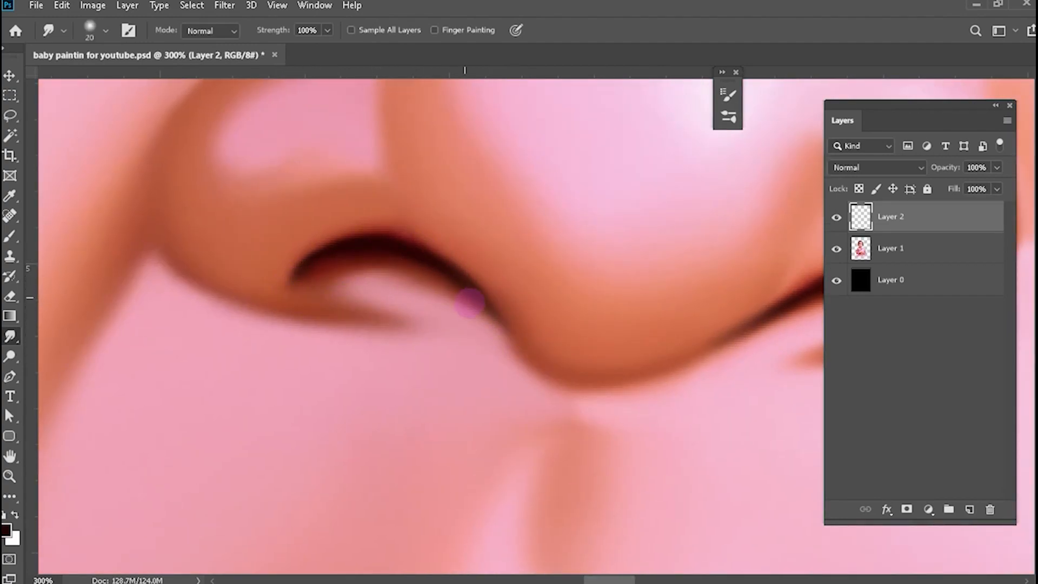
pyautogui.scroll(-3, 621, 419)
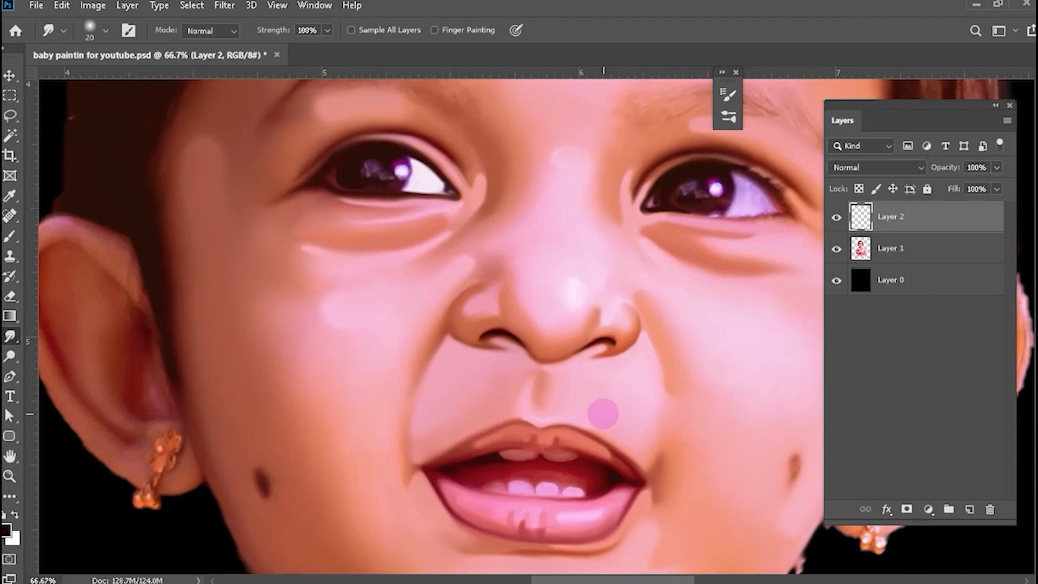
# Refine the outer corner of the right-hand nostril's dark line with the Smudge tool at 15 and 10 px.
pyautogui.scroll(4, 690, 366)
pyautogui.press('[')
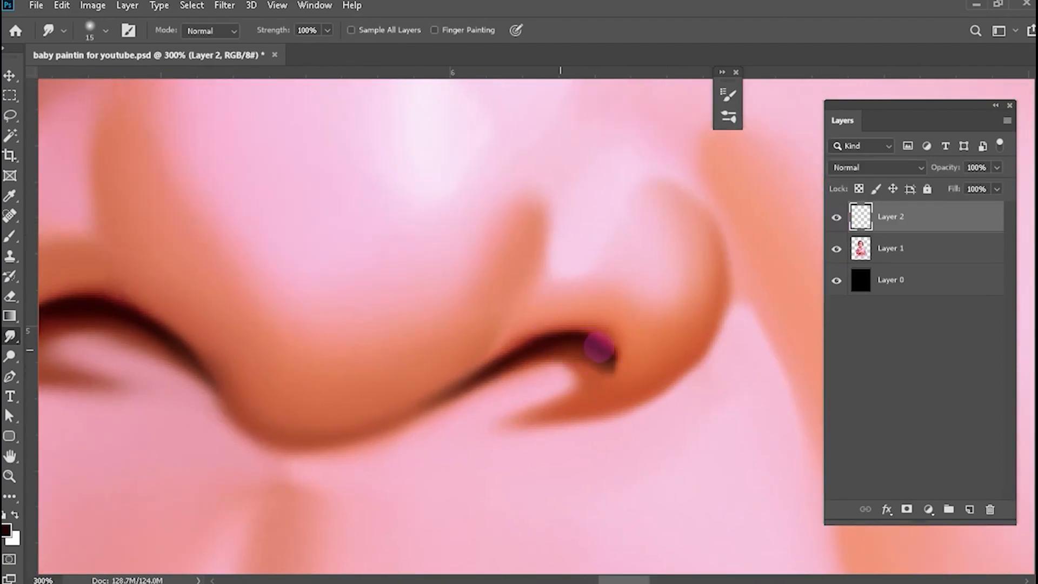
pyautogui.moveTo(544, 352)
pyautogui.mouseDown()
pyautogui.moveTo(563, 343)
pyautogui.moveTo(609, 373)
pyautogui.mouseUp()
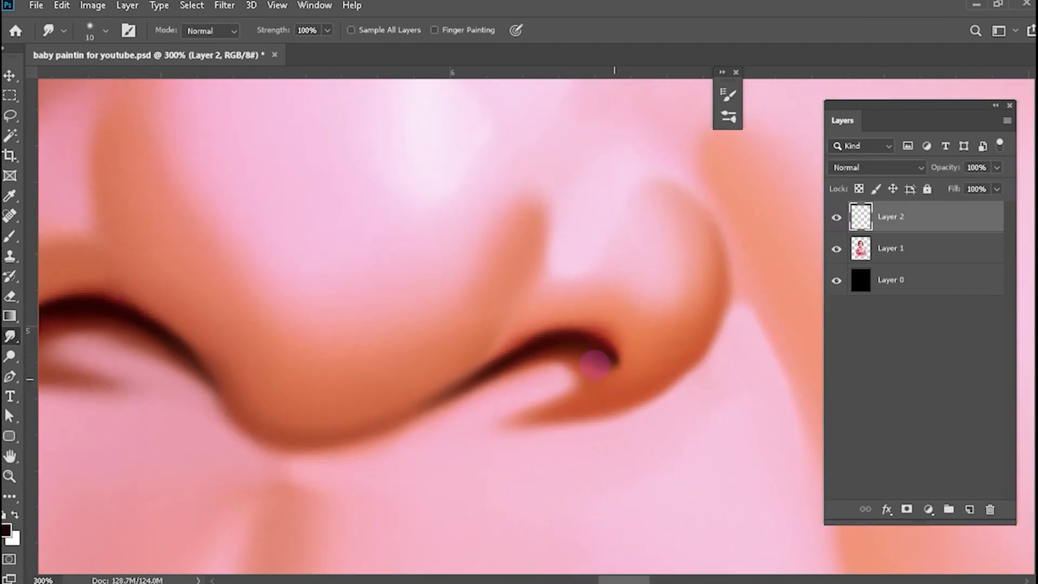
pyautogui.scroll(-6, 566, 374)
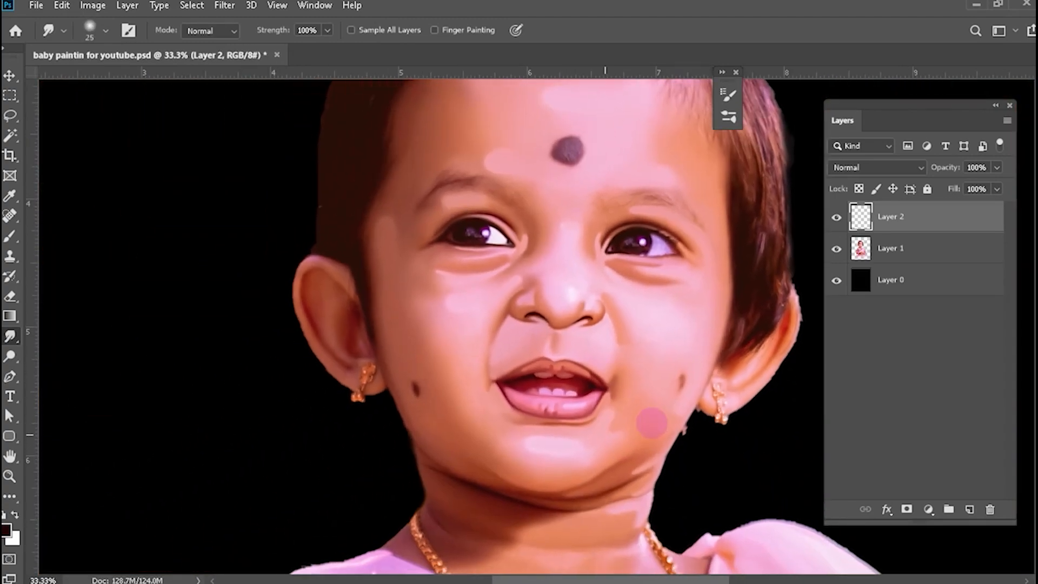
pyautogui.moveTo(592, 451); pyautogui.dragTo(578, 495)
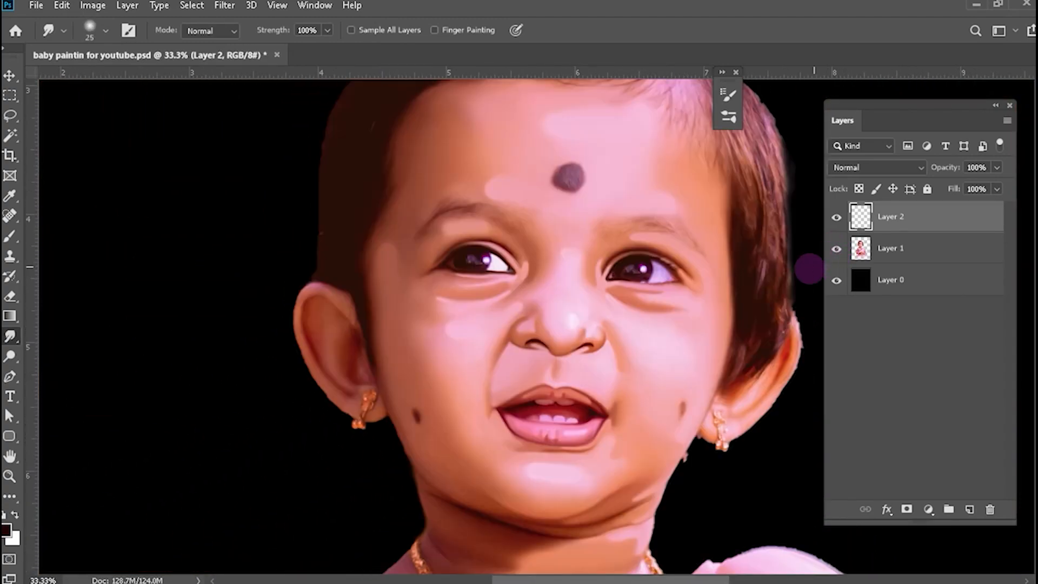
# Make Layer 1 the active layer for a tonal adjustment.
pyautogui.moveTo(742, 338); pyautogui.dragTo(740, 315)
pyautogui.hotkey('ctrl', '-')
pyautogui.click(884, 259)
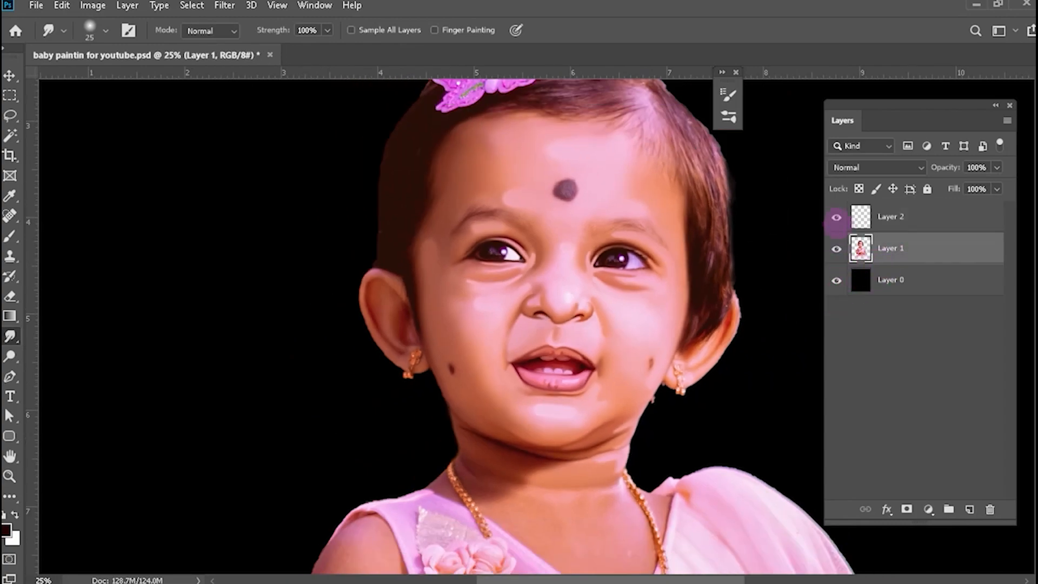
pyautogui.hotkey('ctrl', 'l')
pyautogui.moveTo(827, 376); pyautogui.dragTo(845, 377)
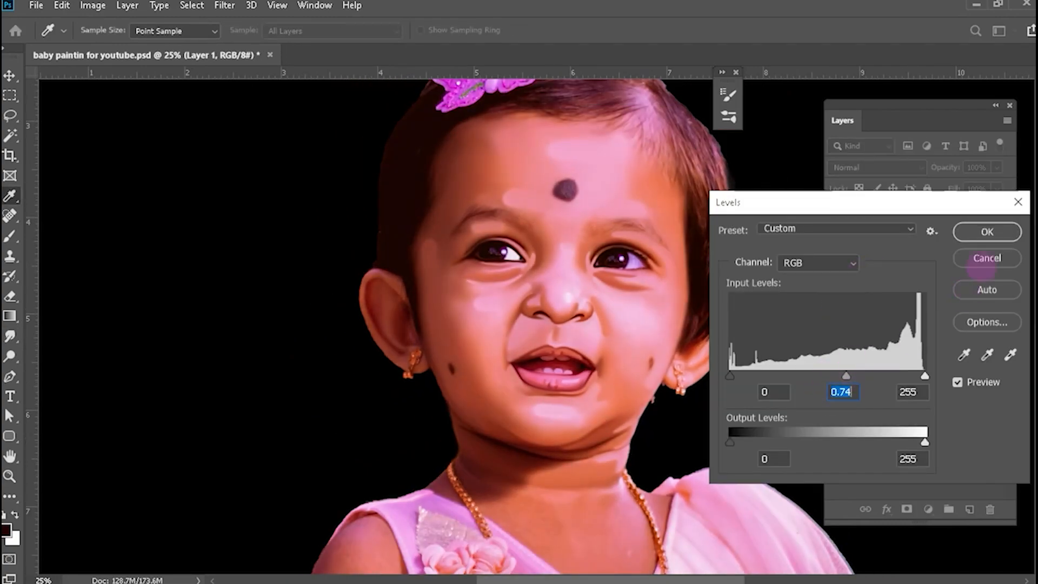
pyautogui.click(975, 258)
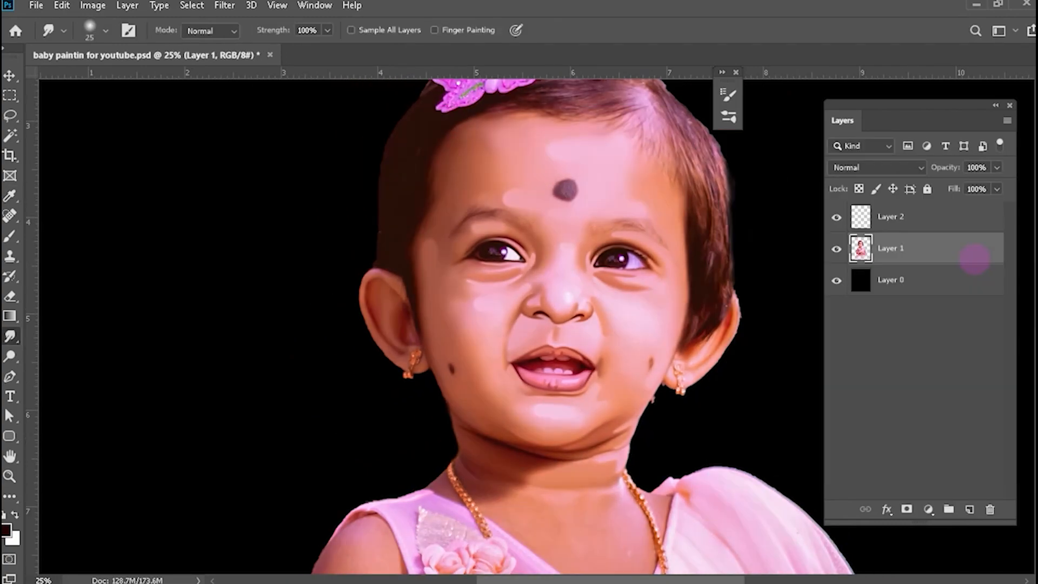
# Darken the midtones of Layer 1 slightly with a Levels adjustment.
pyautogui.hotkey('ctrl', 'l')
pyautogui.moveTo(827, 372); pyautogui.dragTo(840, 372)
pyautogui.press('Return')
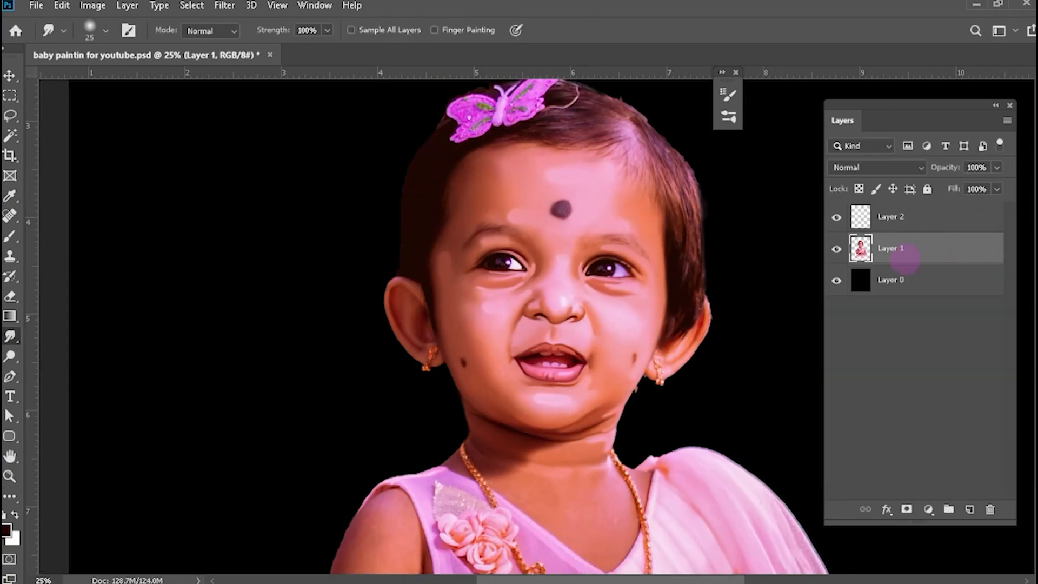
# Set Layer 1's saturation to -8 with Hue/Saturation and save the document.
pyautogui.hotkey('ctrl', '-')
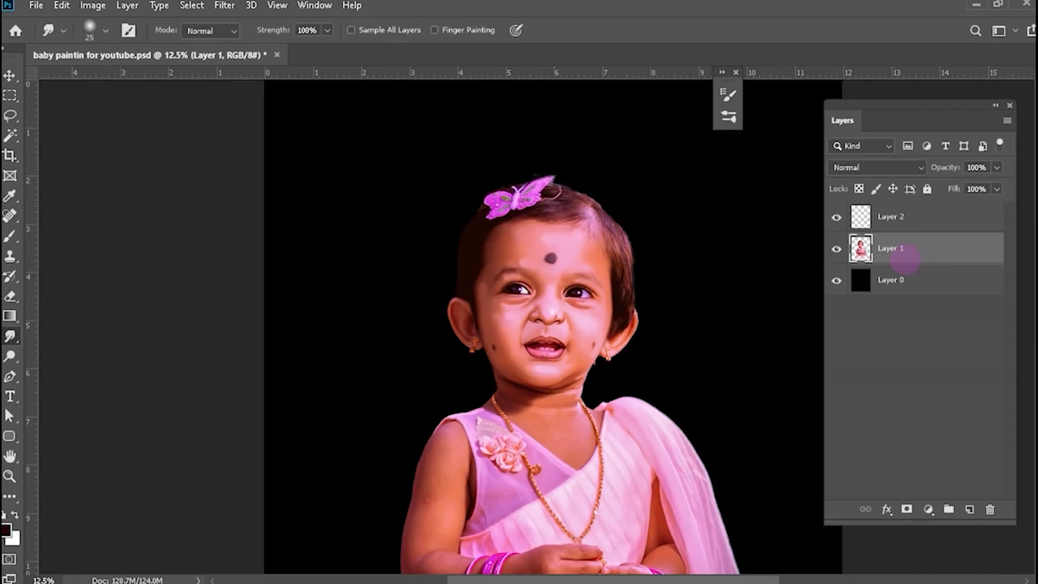
pyautogui.hotkey('ctrl', 'u')
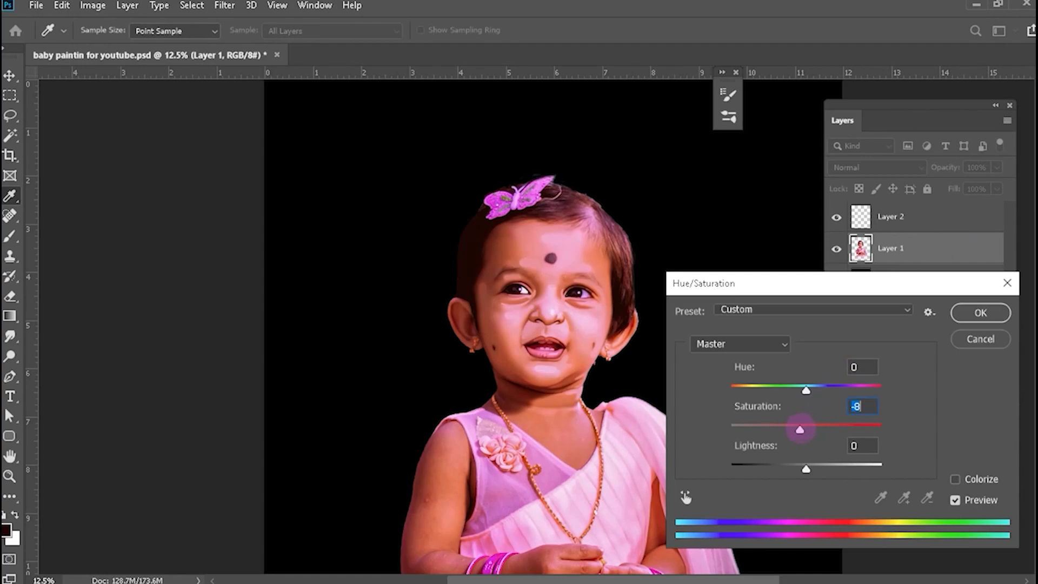
pyautogui.click(980, 313)
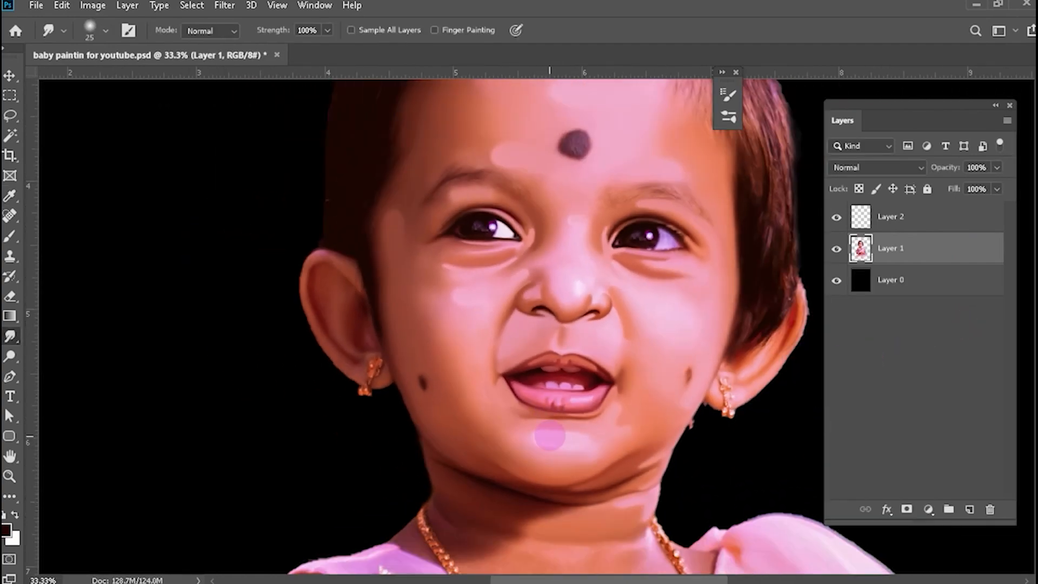
pyautogui.scroll(1, 554, 408)
pyautogui.hotkey('ctrl', 's')
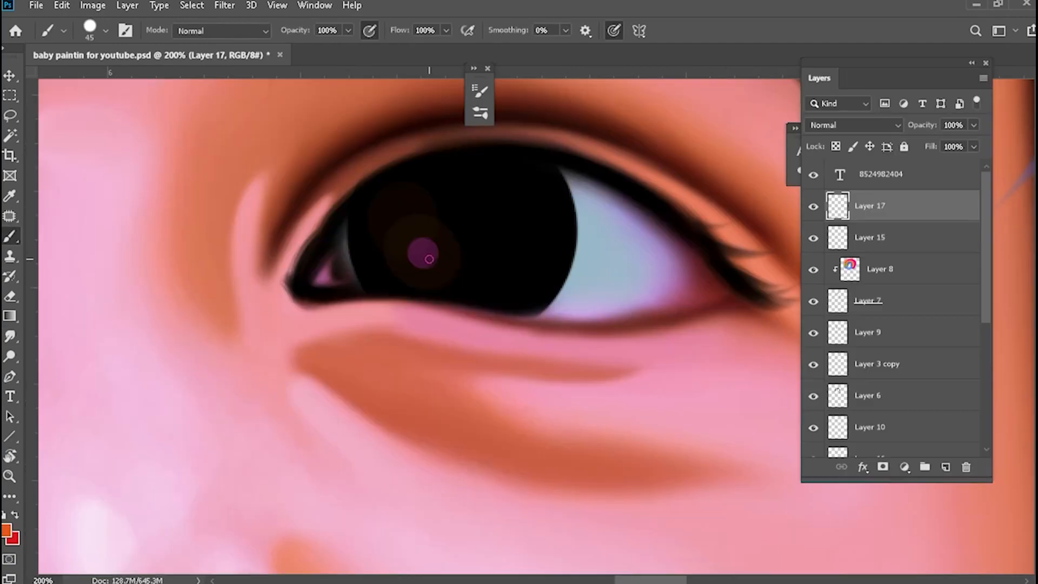
# Dab overlapping translucent orange spots around the lower part of the right-hand iris on Layer 17 with a 45 px brush.
pyautogui.click(422, 250)
pyautogui.click(470, 266)
pyautogui.click(411, 243)
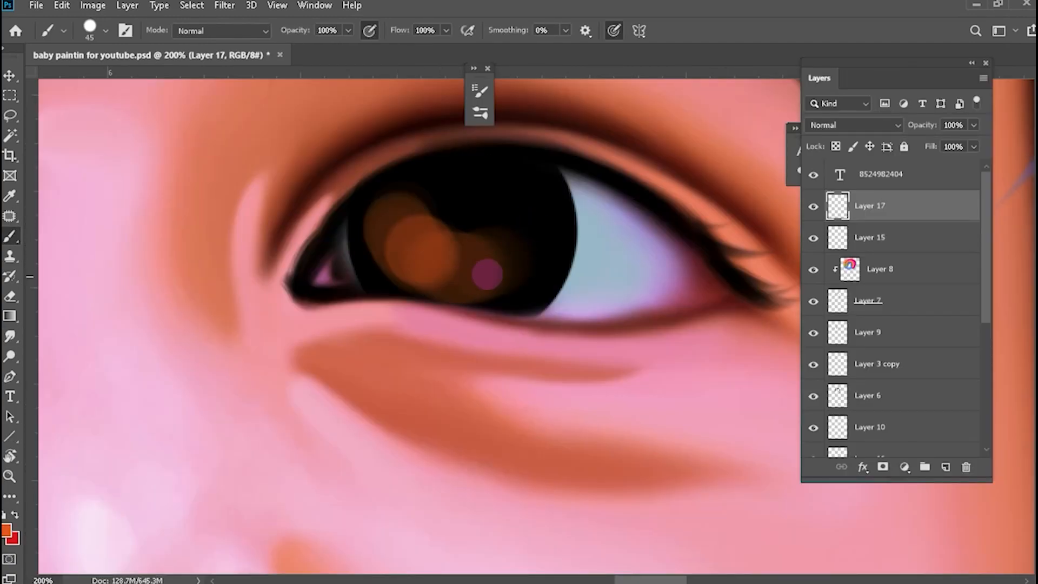
pyautogui.click(460, 259)
pyautogui.scroll(-5, 535, 303)
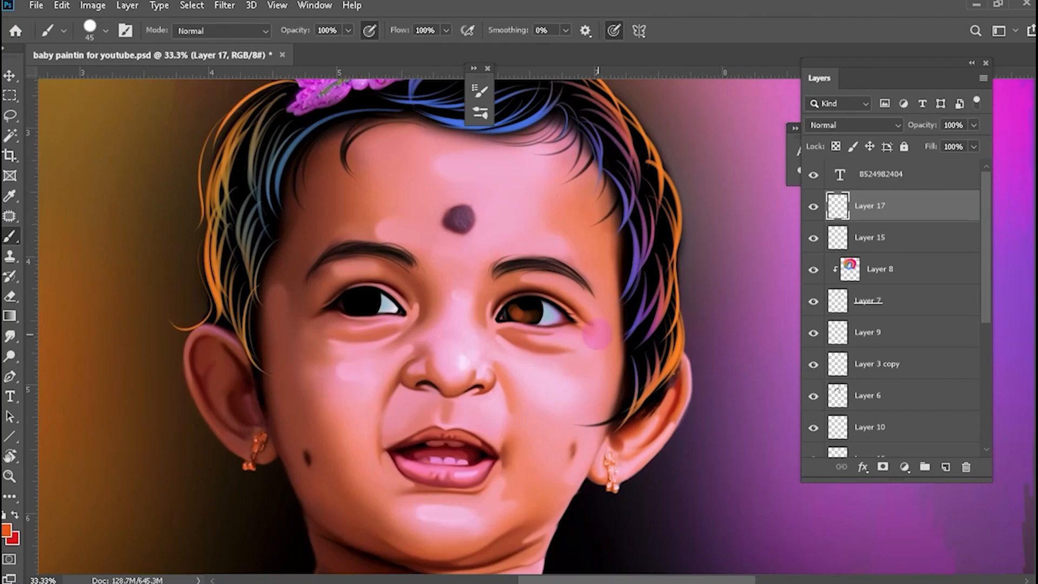
# Erase a round pupil out of the orange in the right-hand iris with a 50 px hard eraser.
pyautogui.scroll(4, 597, 334)
pyautogui.press('e')
pyautogui.press('[')
pyautogui.press('[')
pyautogui.press('[')
pyautogui.press('[')
pyautogui.press('[')
pyautogui.press('[')
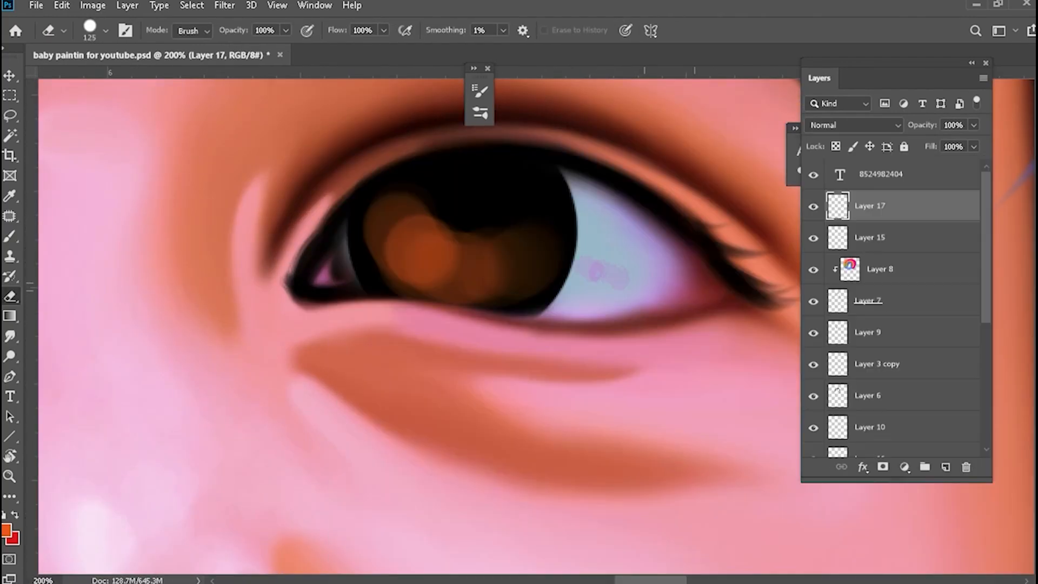
pyautogui.moveTo(456, 176); pyautogui.dragTo(462, 213)
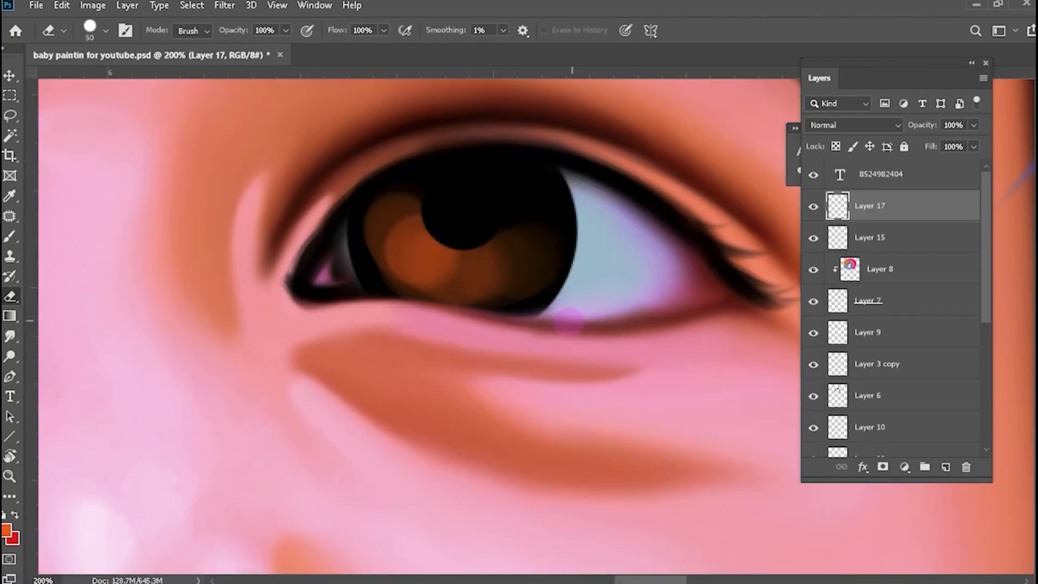
pyautogui.scroll(-3, 462, 212)
pyautogui.scroll(4, 453, 234)
pyautogui.press(']')
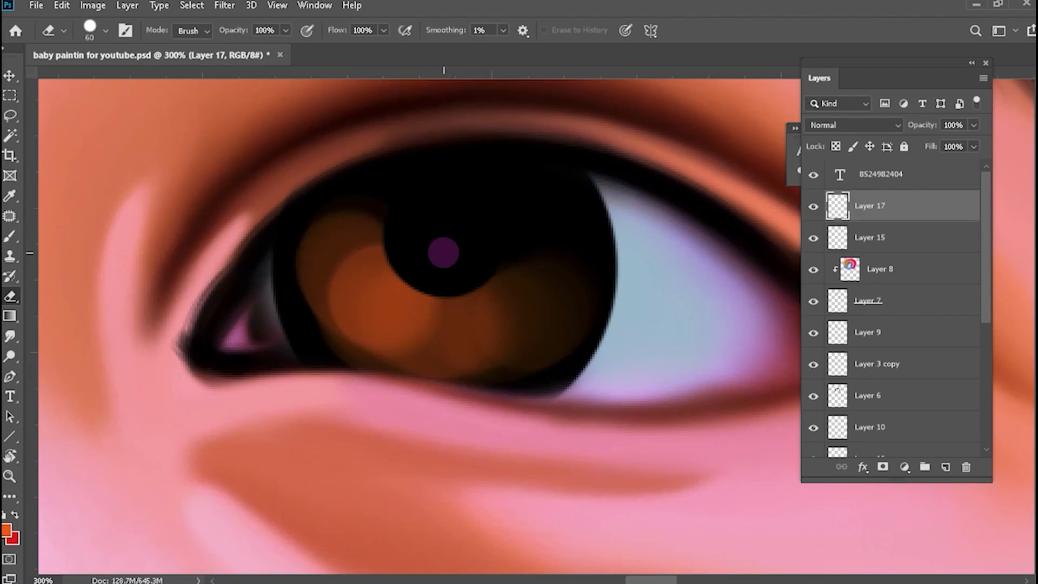
pyautogui.scroll(-4, 442, 255)
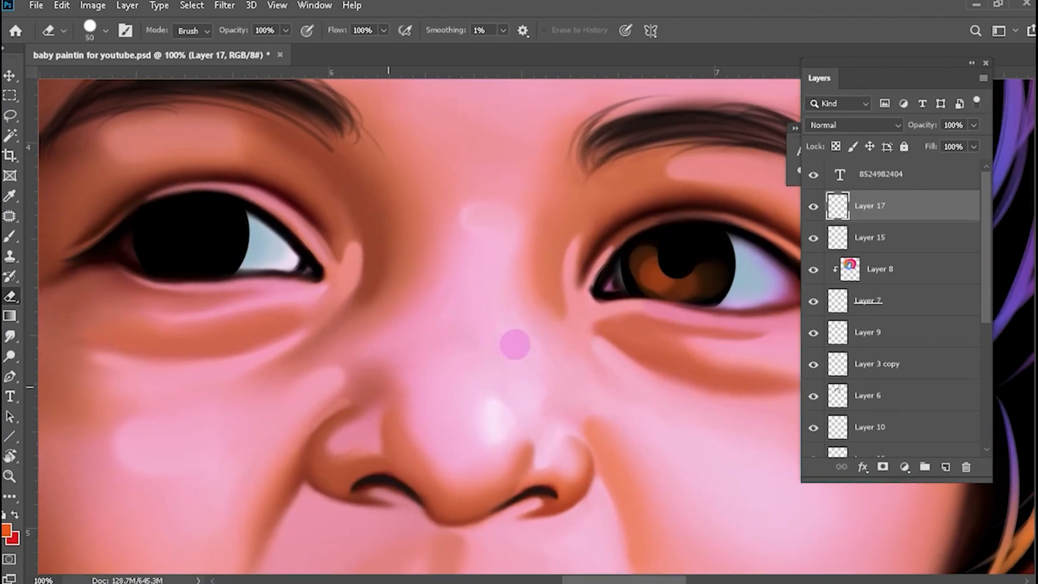
# Paint translucent orange spots in the left-hand iris on Layer 17 and erase a round pupil with a 50 px eraser.
pyautogui.scroll(2, 514, 343)
pyautogui.press('b')
pyautogui.moveTo(171, 307)
pyautogui.mouseDown()
pyautogui.moveTo(162, 261)
pyautogui.moveTo(187, 287)
pyautogui.moveTo(227, 294)
pyautogui.mouseUp()
pyautogui.press('e')
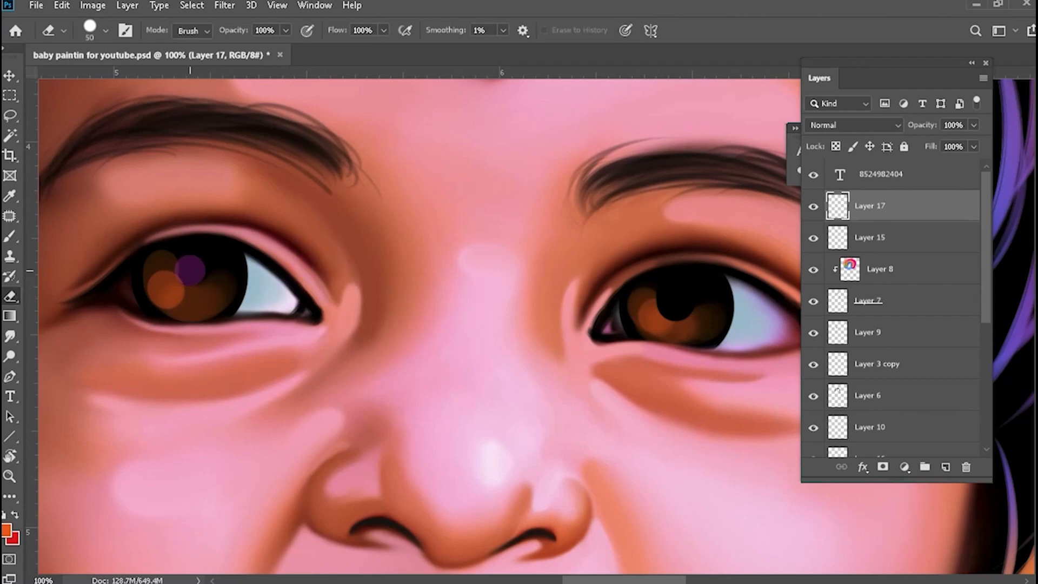
pyautogui.click(189, 270)
# Add a new layer above Layer 17 and paint translucent white highlights in the left-hand eye with a 25 px brush.
pyautogui.click(945, 467)
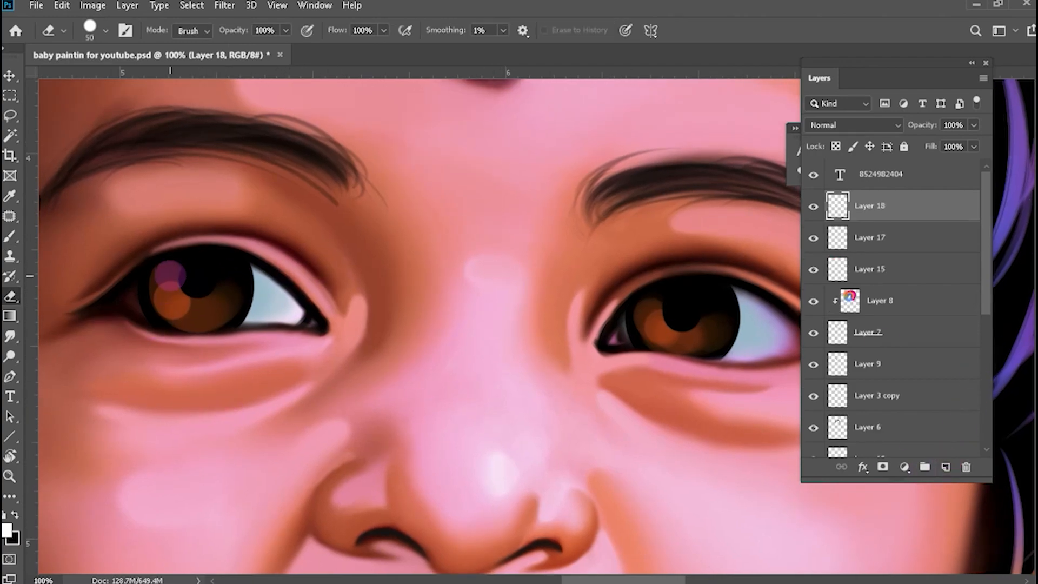
pyautogui.press('[')
pyautogui.press('v')
pyautogui.moveTo(190, 349)
pyautogui.mouseDown()
pyautogui.moveTo(163, 310)
pyautogui.moveTo(173, 287)
pyautogui.mouseUp()
pyautogui.press('b')
pyautogui.press('[')
pyautogui.press('[')
pyautogui.click(199, 275)
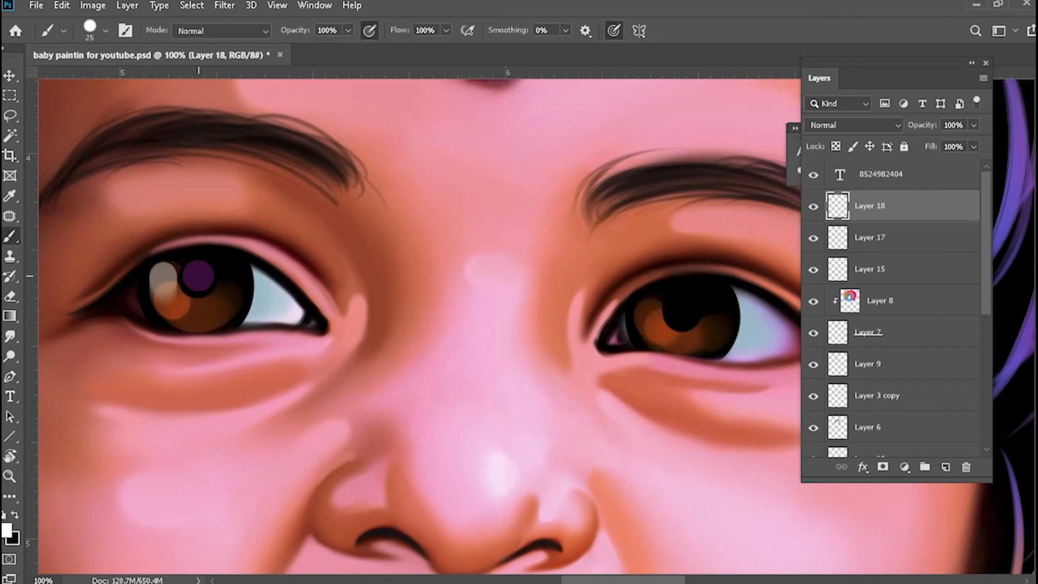
pyautogui.scroll(-3, 513, 335)
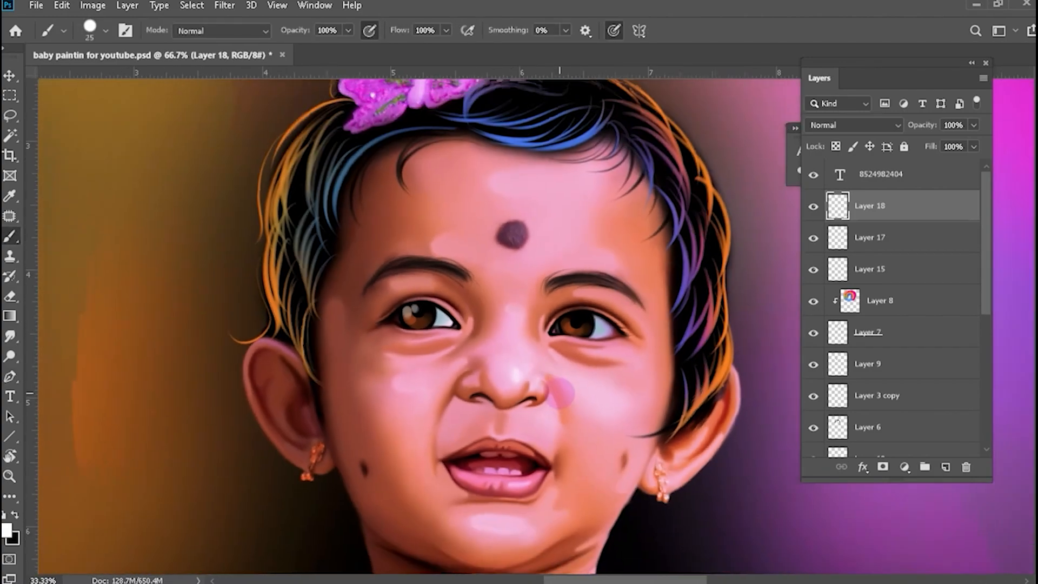
# Try placing translucent white highlight dabs in the right-hand eye on Layer 18.
pyautogui.scroll(1, 530, 324)
pyautogui.scroll(1, 530, 318)
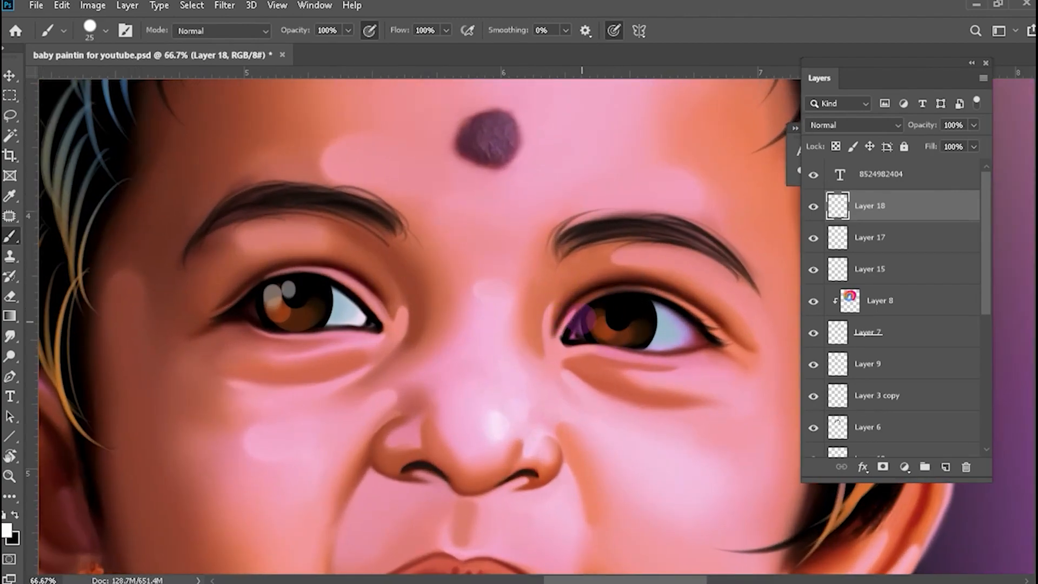
pyautogui.hotkey('ctrl', 'z')
pyautogui.click(608, 313)
pyautogui.press('[')
pyautogui.click(626, 329)
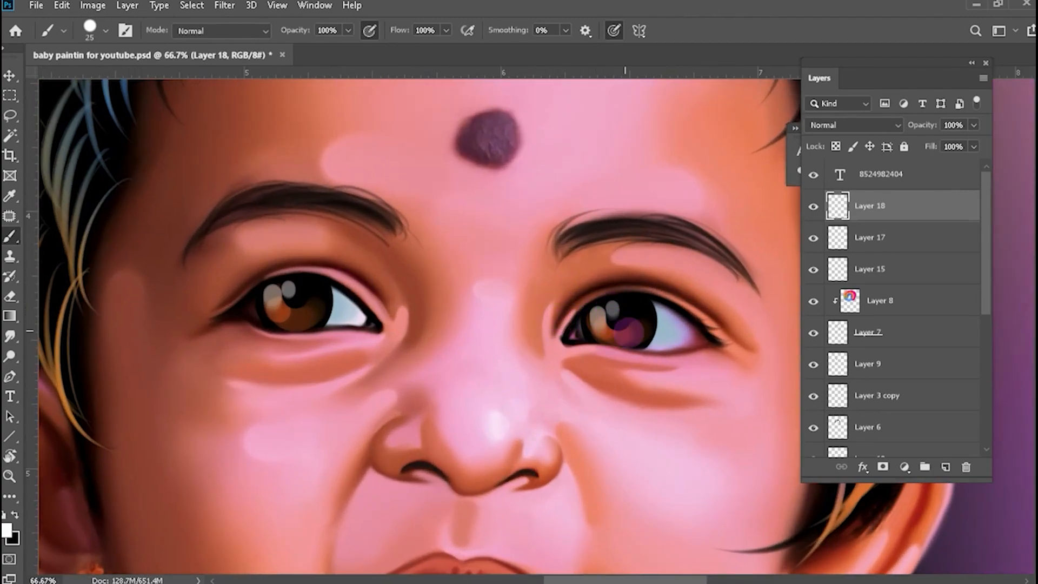
pyautogui.hotkey('ctrl', 'z')
pyautogui.click(653, 319)
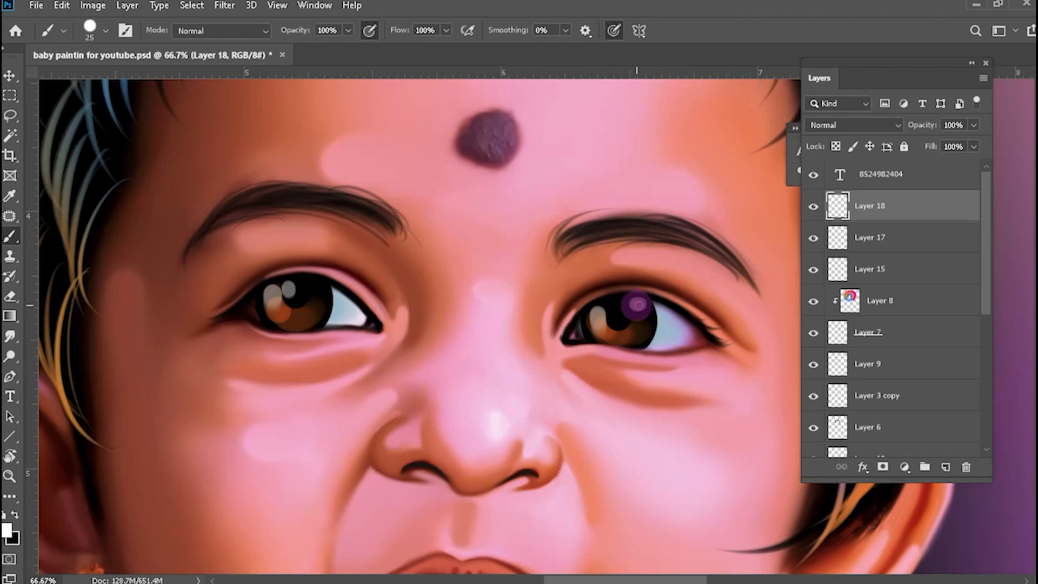
pyautogui.hotkey('ctrl', 'z')
# Place a small white highlight on the left-hand pupil's upper inner edge and paint matching highlights in the right-hand eye.
pyautogui.moveTo(637, 305); pyautogui.dragTo(643, 258)
pyautogui.click(320, 240)
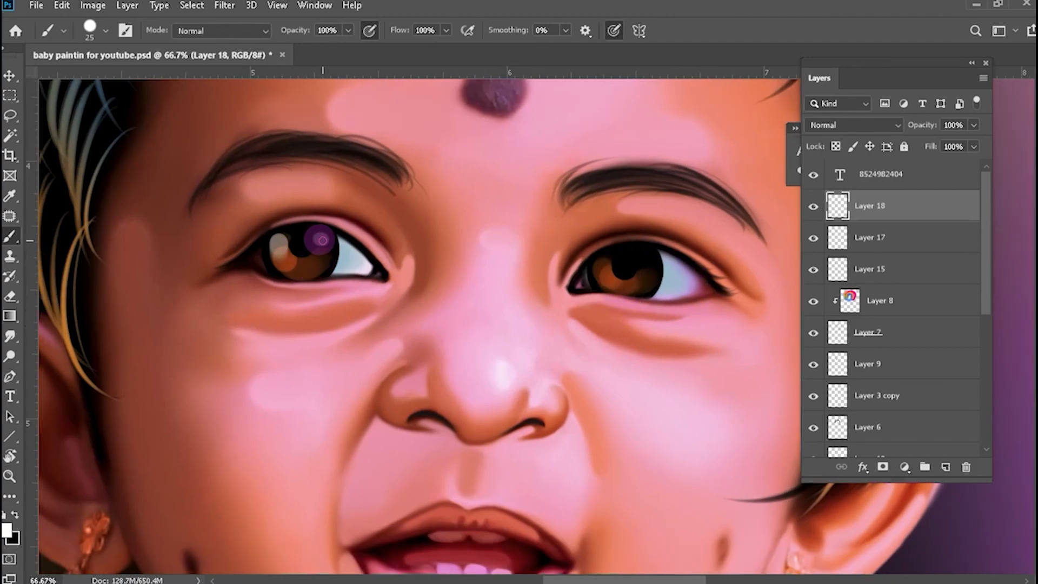
pyautogui.hotkey('ctrl', 'z')
pyautogui.click(692, 330)
pyautogui.scroll(-2, 541, 316)
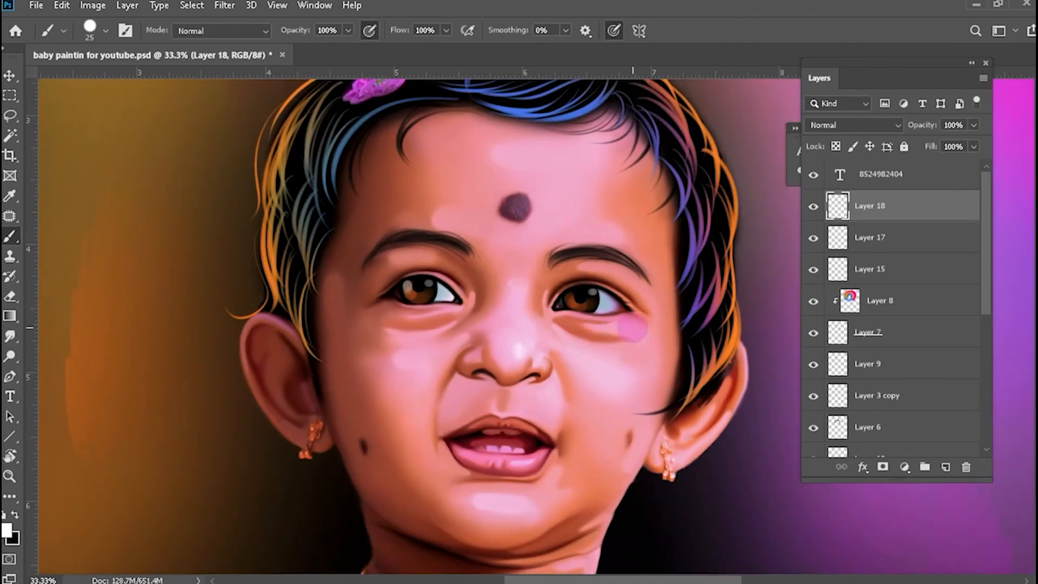
# Try an extra white dab in the right-hand iris with a 35 px brush, and undo it.
pyautogui.hotkey('ctrl', 'z')
pyautogui.scroll(1, 538, 330)
pyautogui.press(']')
pyautogui.click(570, 300)
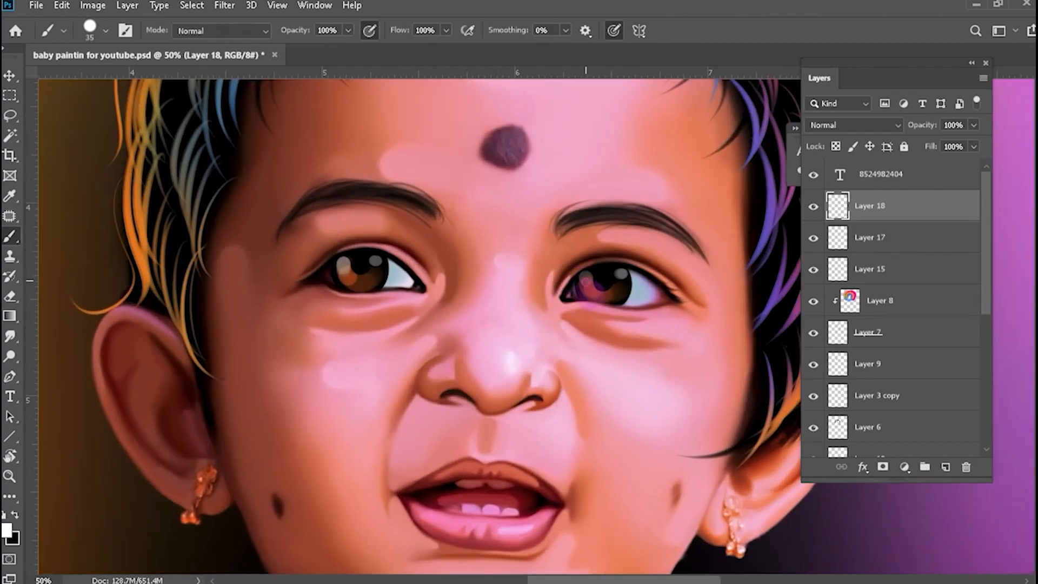
pyautogui.scroll(-1, 598, 366)
pyautogui.hotkey('ctrl', 'z')
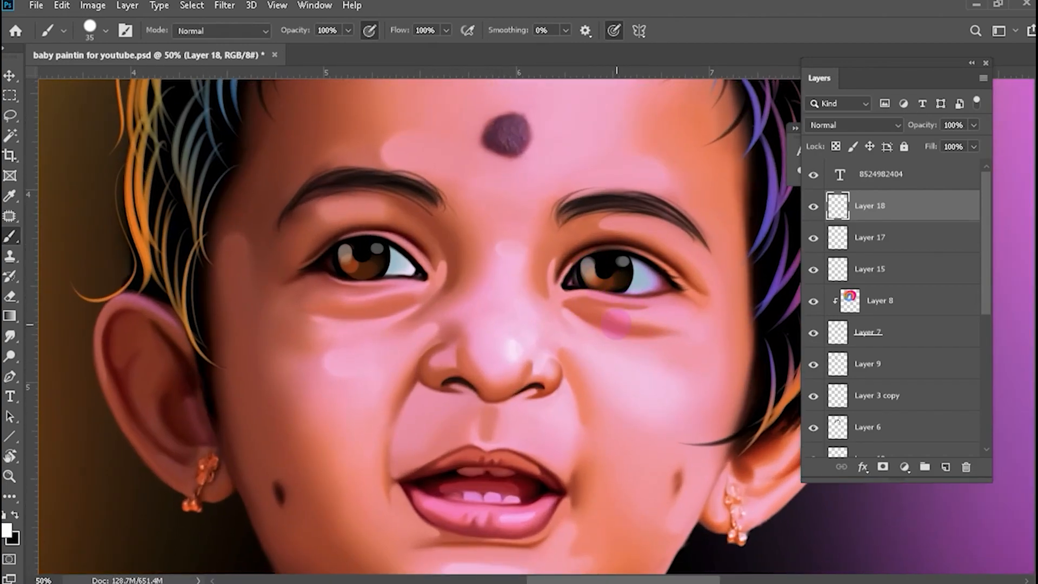
# Trim the edges of the translucent white iris highlights on Layer 18 with a 15 px eraser.
pyautogui.scroll(2, 413, 361)
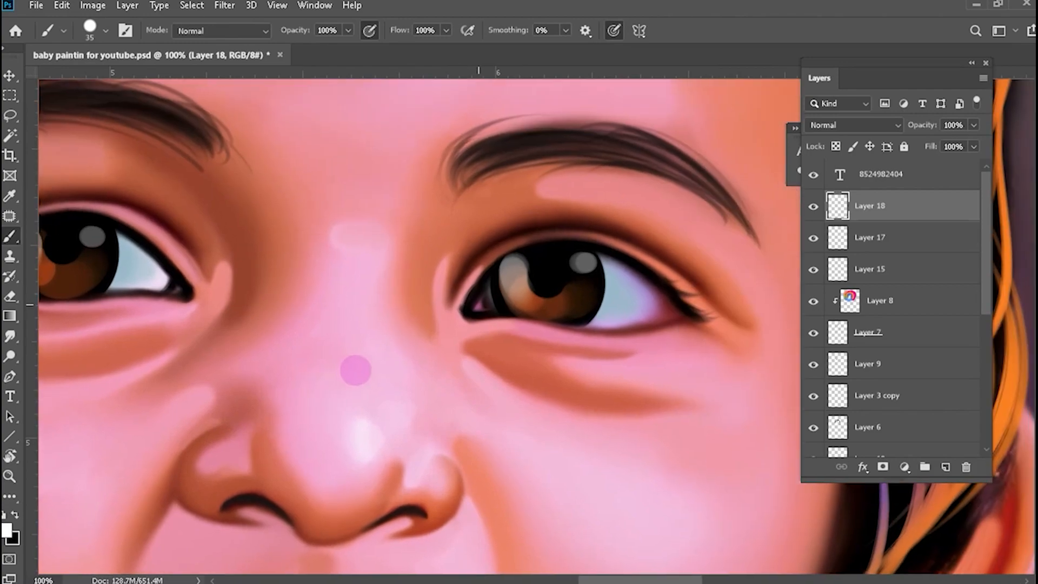
pyautogui.press('e')
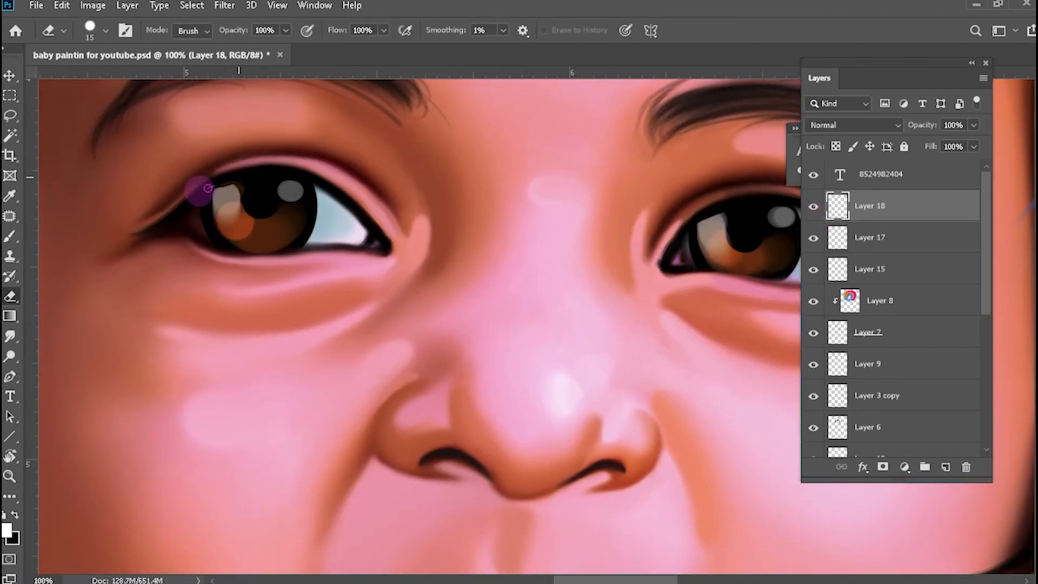
pyautogui.scroll(-2, 585, 339)
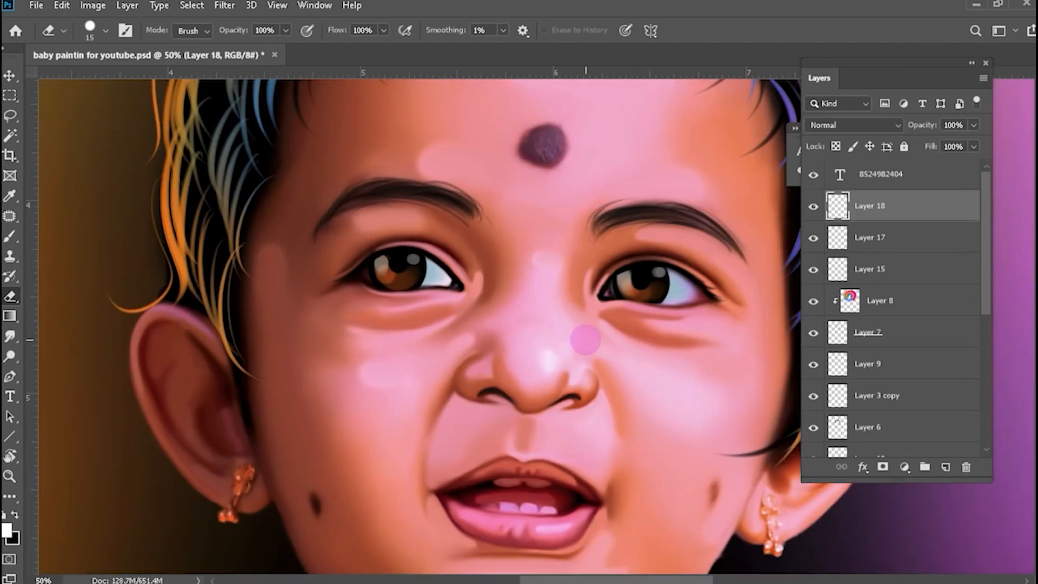
pyautogui.scroll(-2, 585, 339)
# Adjust Layer 17 with Hue/Saturation, setting hue to -4, saturation to +12 and lightness to +15.
pyautogui.click(844, 238)
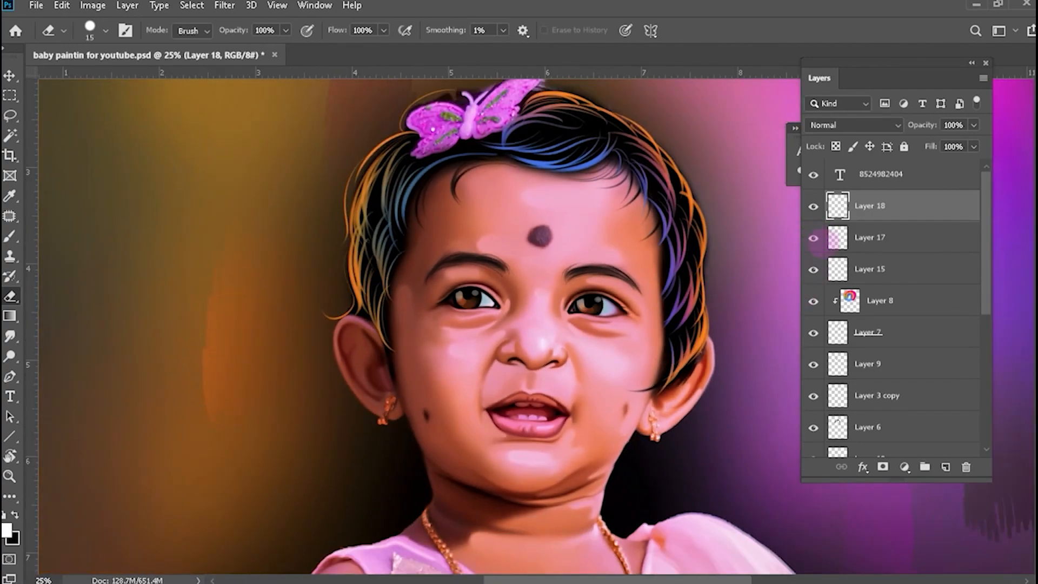
pyautogui.hotkey('ctrl', 'u')
pyautogui.moveTo(798, 339); pyautogui.dragTo(874, 341)
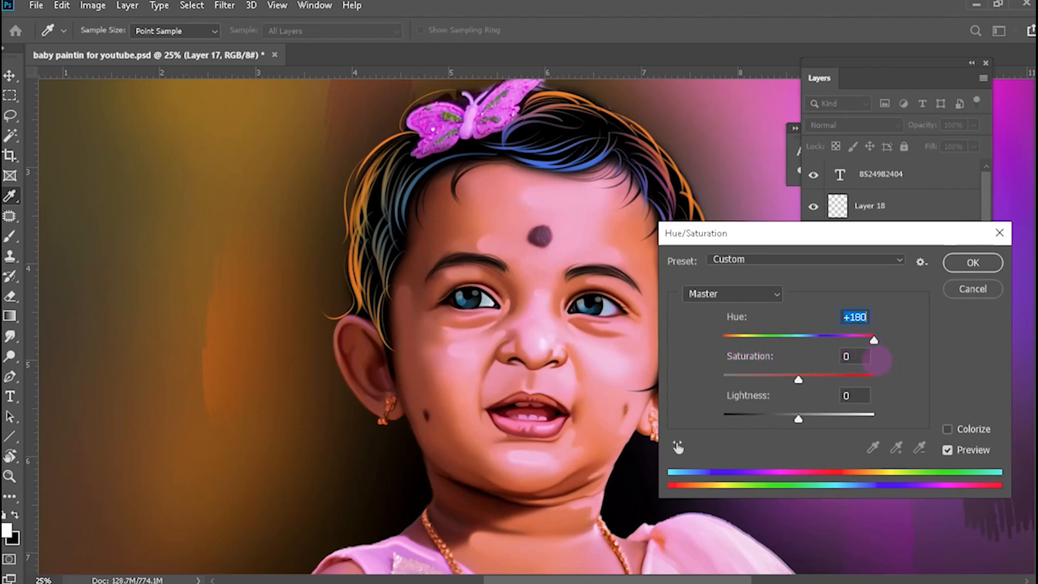
pyautogui.write('-')
pyautogui.hotkey('ctrl', '-')
pyautogui.click(798, 418)
pyautogui.press('Return')
pyautogui.moveTo(798, 418); pyautogui.dragTo(776, 418)
pyautogui.moveTo(874, 340); pyautogui.dragTo(798, 342)
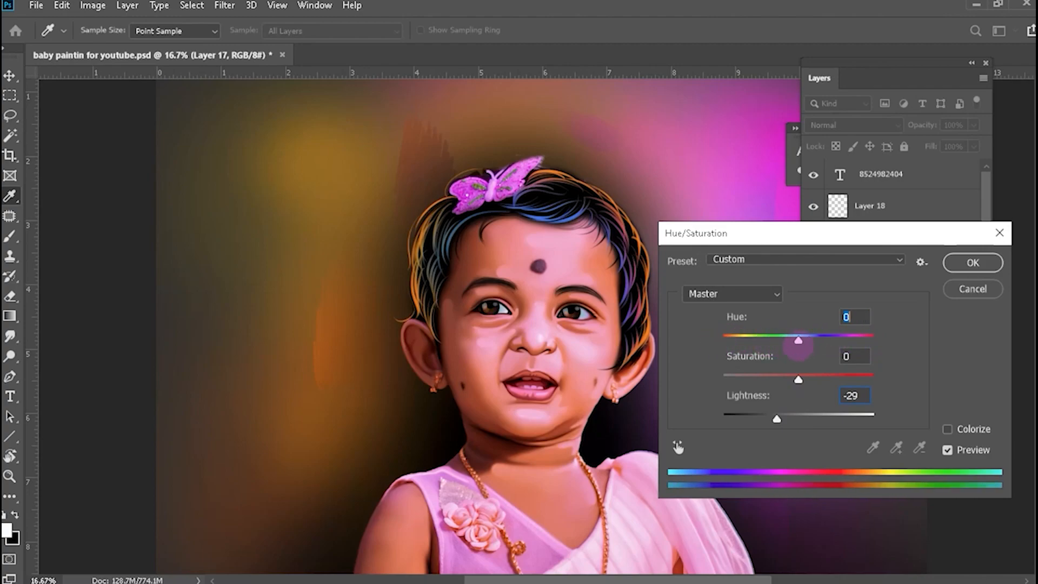
pyautogui.moveTo(777, 419); pyautogui.dragTo(810, 420)
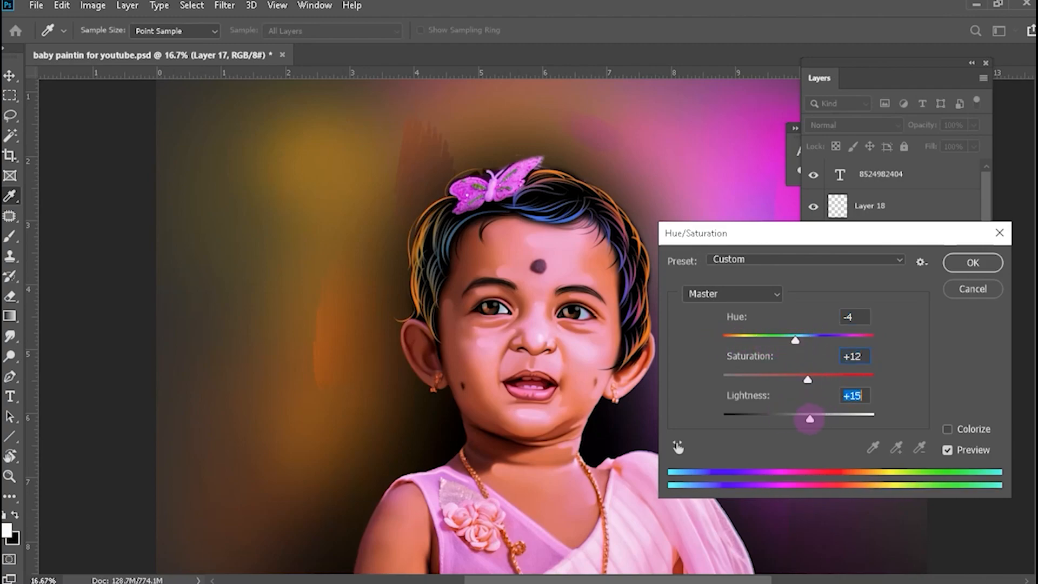
pyautogui.click(972, 263)
# Fade the lower parts of the iris highlights in both eyes on Layer 18 with a soft eraser enlarged to 100 px.
pyautogui.hotkey('ctrl', '+')
pyautogui.hotkey('ctrl', '+')
pyautogui.hotkey('ctrl', '+')
pyautogui.hotkey('ctrl', '+')
pyautogui.hotkey('ctrl', '+')
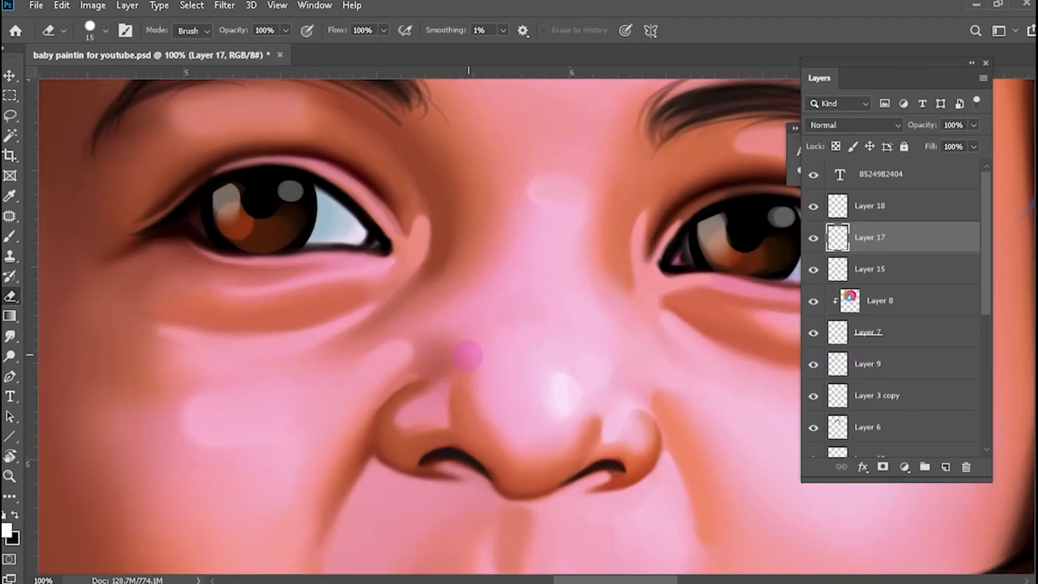
pyautogui.moveTo(465, 357); pyautogui.dragTo(428, 383)
pyautogui.click(814, 241)
pyautogui.click(813, 238)
pyautogui.click(843, 209)
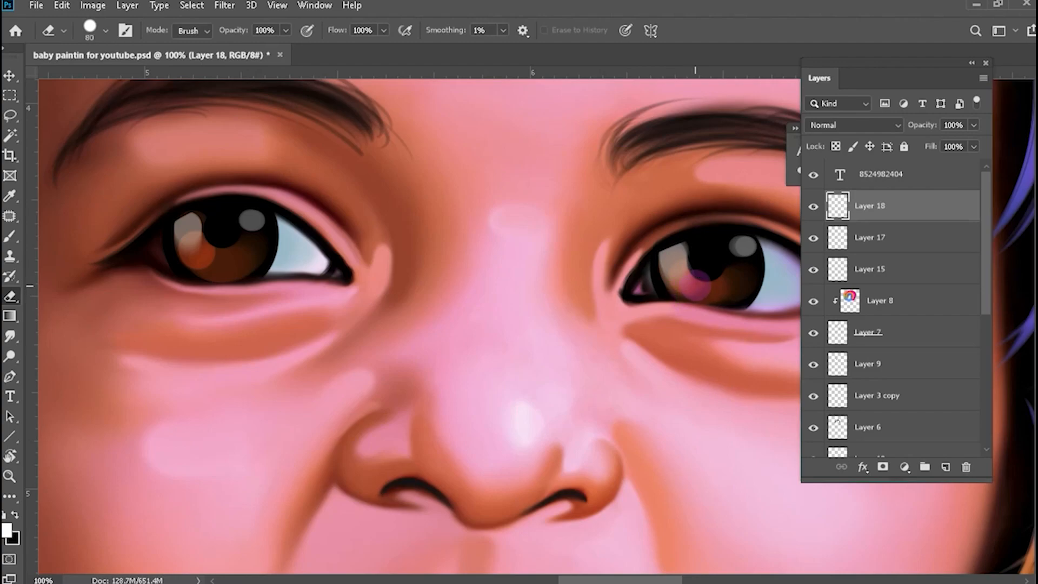
pyautogui.press('F5')
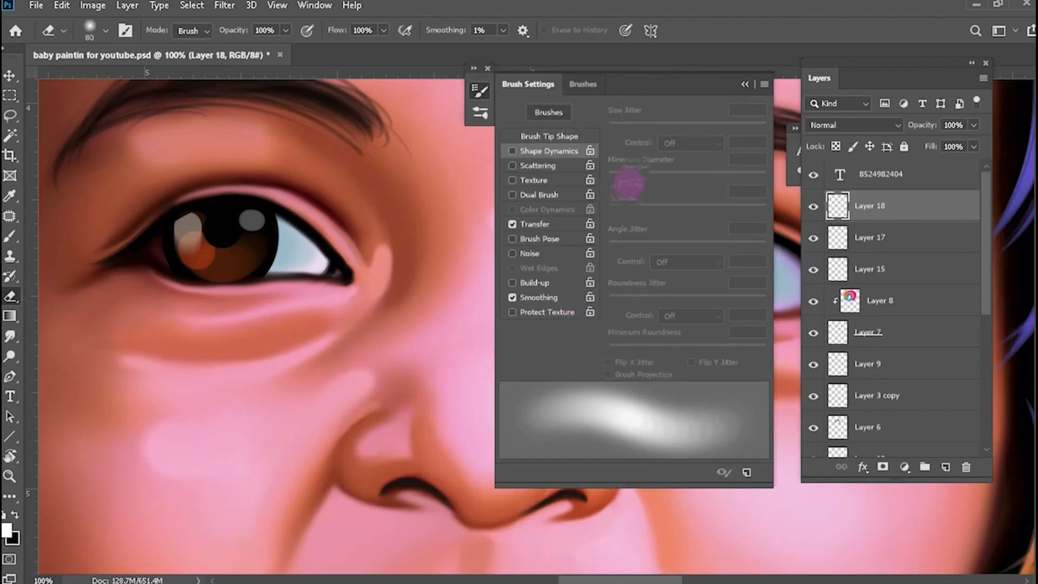
pyautogui.press('F5')
pyautogui.press(']')
pyautogui.press(']')
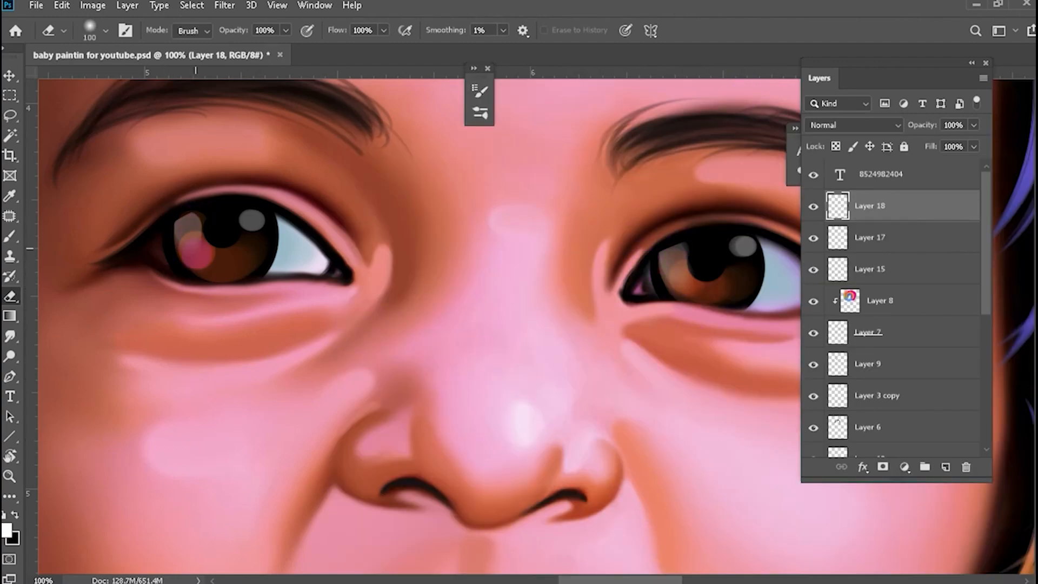
pyautogui.scroll(-3, 685, 311)
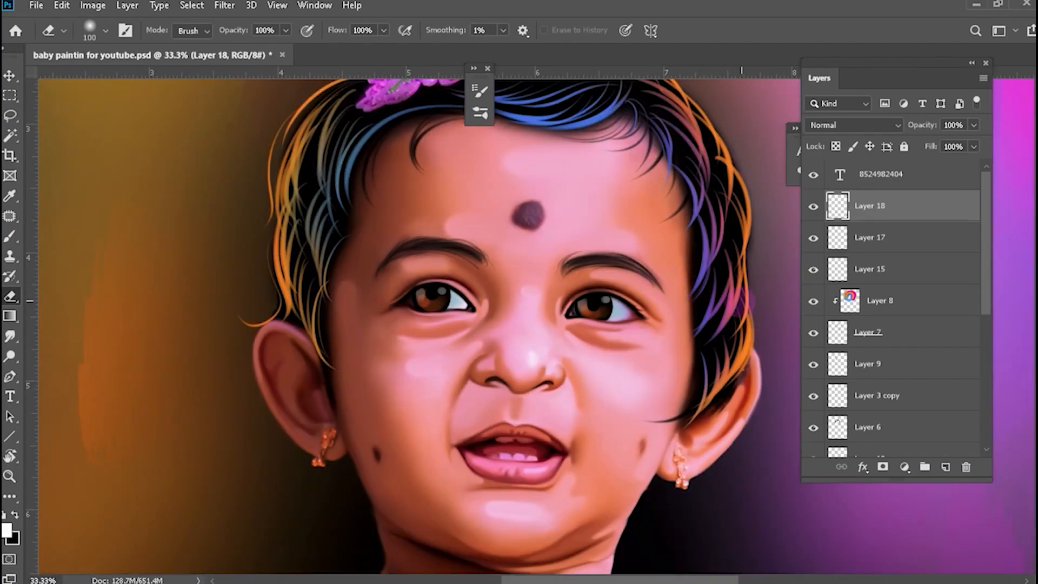
# Identify the eyebrow hair layer and smudge the hairs of both eyebrows smooth on Layer 9 at 90% strength.
pyautogui.scroll(2, 642, 349)
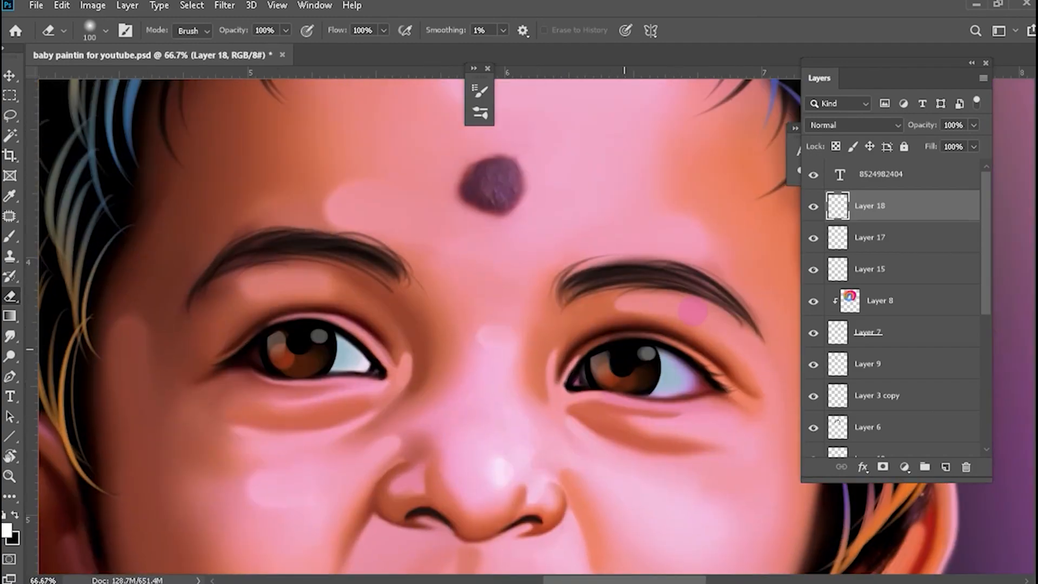
pyautogui.click(814, 238)
pyautogui.click(814, 269)
pyautogui.click(814, 332)
pyautogui.click(813, 333)
pyautogui.click(814, 364)
pyautogui.click(814, 365)
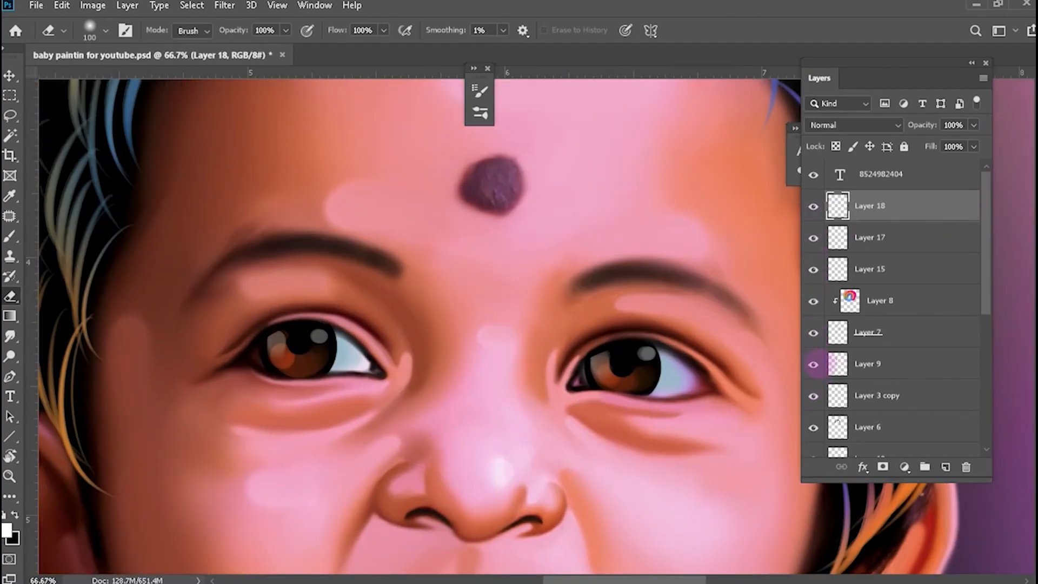
pyautogui.click(835, 364)
pyautogui.hotkey('ctrl', '+')
pyautogui.click(10, 335)
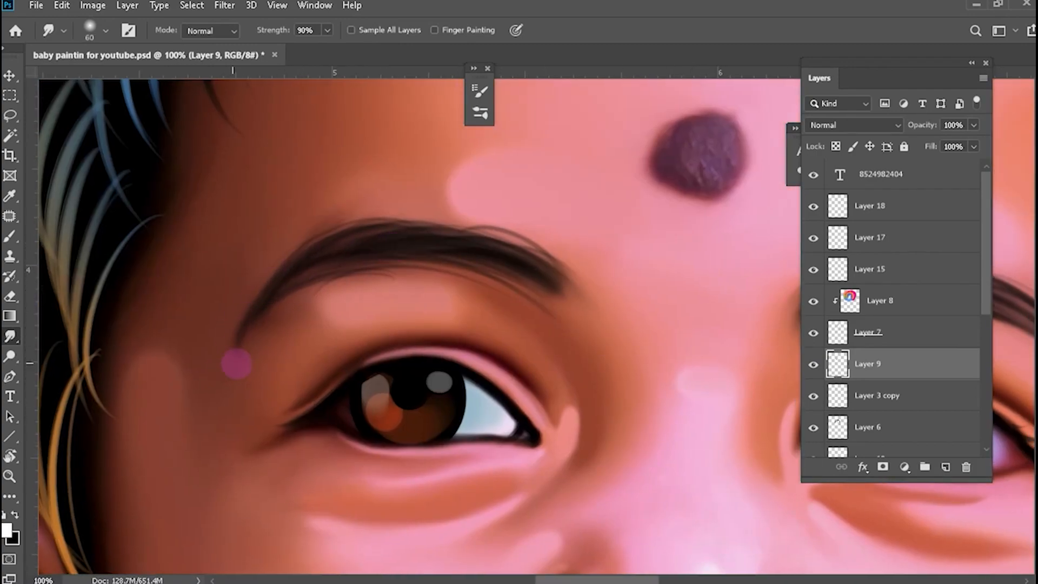
pyautogui.moveTo(387, 280); pyautogui.dragTo(294, 389)
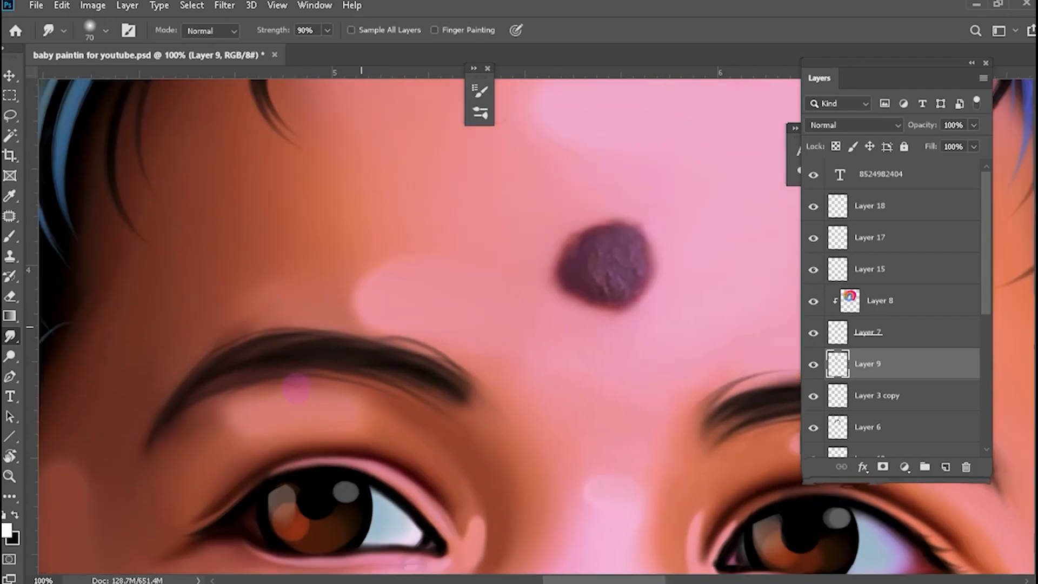
pyautogui.moveTo(656, 212); pyautogui.dragTo(448, 362)
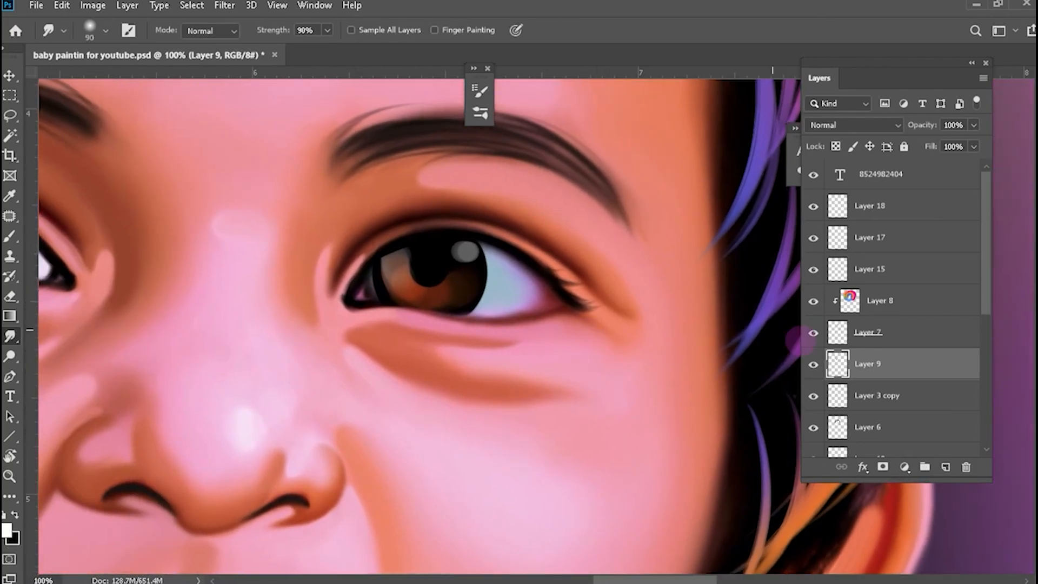
# Smudge the lashes and lash line of the right-hand eye on Layer 9 with a 25 px brush.
pyautogui.press('[')
pyautogui.press('[')
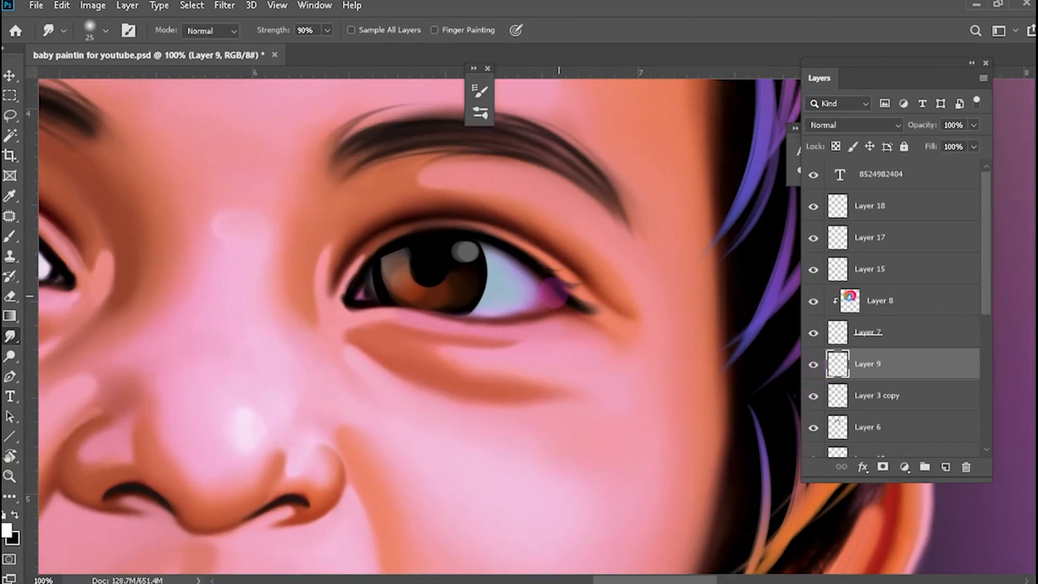
pyautogui.moveTo(526, 259); pyautogui.dragTo(460, 236)
pyautogui.press('[')
pyautogui.moveTo(364, 267)
pyautogui.mouseDown()
pyautogui.moveTo(352, 316)
pyautogui.moveTo(385, 302)
pyautogui.mouseUp()
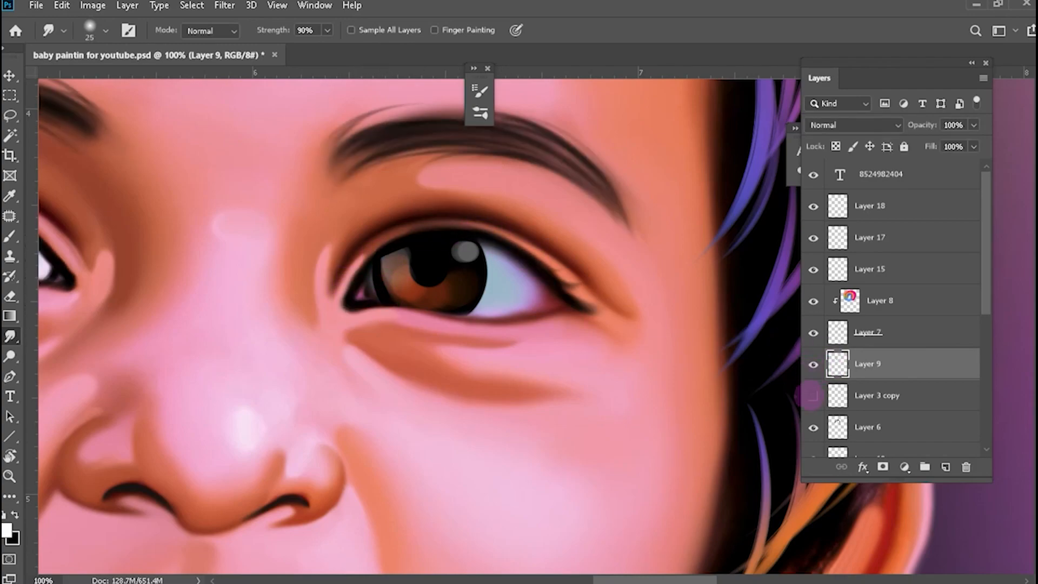
# Check the lower layers' visibility, select Layer 16 and smudge the right-hand eye with a 40 px brush.
pyautogui.click(813, 397)
pyautogui.click(813, 428)
pyautogui.click(814, 428)
pyautogui.scroll(-3, 835, 351)
pyautogui.click(813, 345)
pyautogui.click(813, 345)
pyautogui.click(871, 345)
pyautogui.press(']')
pyautogui.press(']')
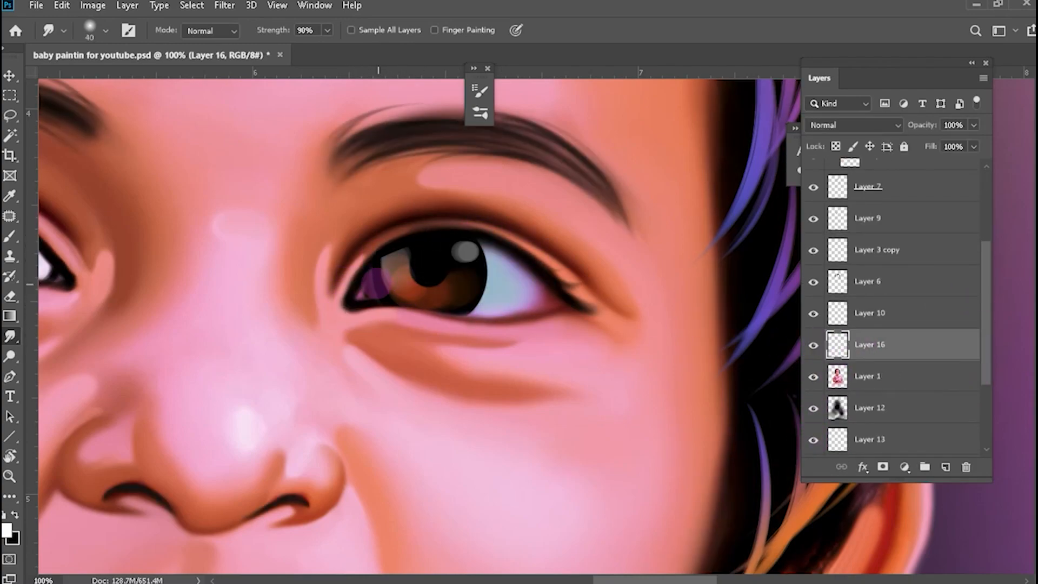
pyautogui.moveTo(380, 279); pyautogui.dragTo(569, 266)
# Smudge the iris highlight of the left-hand eye on Layer 18 with a 35 px brush at 90% strength.
pyautogui.scroll(5, 887, 303)
pyautogui.click(819, 206)
pyautogui.press('[')
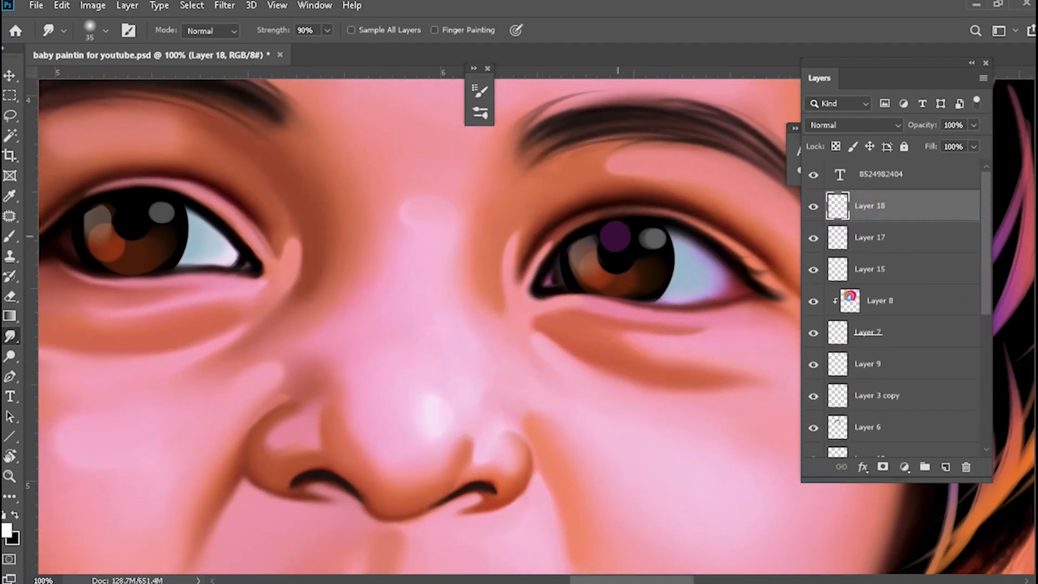
pyautogui.moveTo(260, 216); pyautogui.dragTo(403, 234)
pyautogui.moveTo(245, 233); pyautogui.dragTo(249, 258)
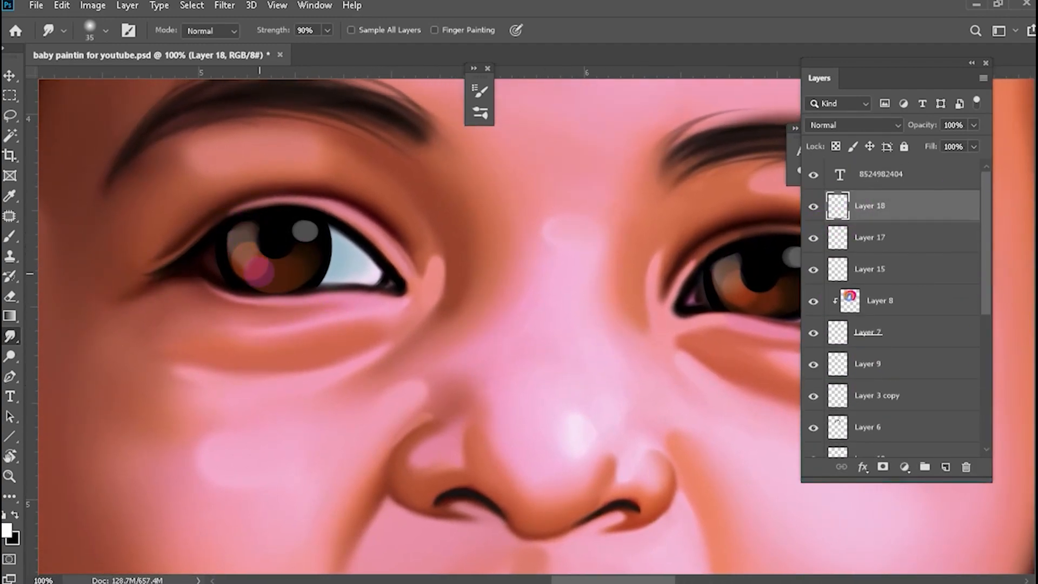
# Duplicate Layer 18 to strengthen the eye highlights.
pyautogui.hotkey('ctrl', '-')
pyautogui.hotkey('ctrl', '-')
pyautogui.hotkey('ctrl', '-')
pyautogui.press(']')
pyautogui.press(']')
pyautogui.hotkey('ctrl', 'j')
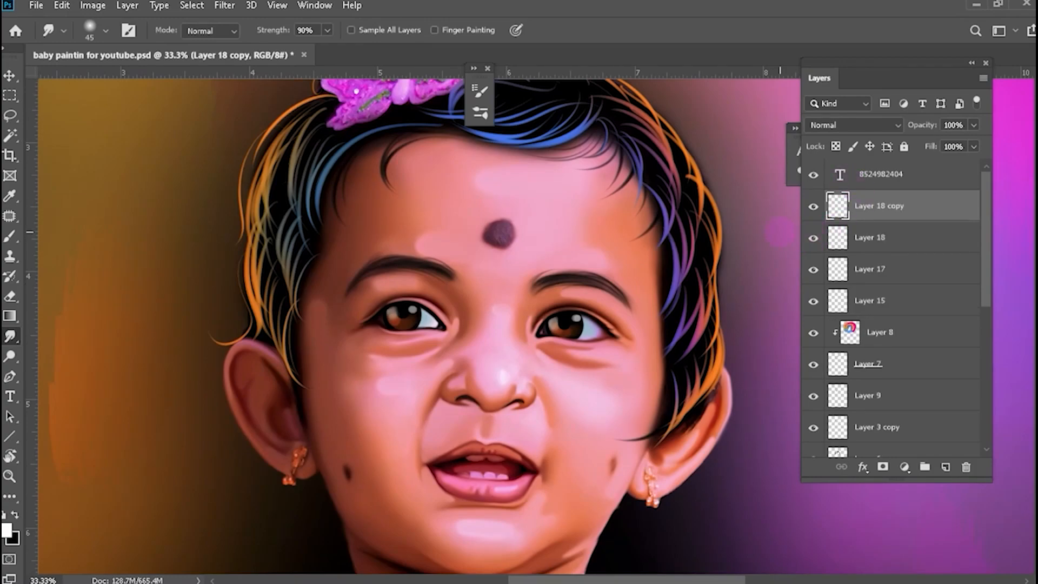
# Add a new layer above Layer 18 copy and set the foreground colour to a near-black dark red.
pyautogui.hotkey('ctrl', '+')
pyautogui.hotkey('ctrl', '+')
pyautogui.hotkey('ctrl', '+')
pyautogui.hotkey('ctrl', '+')
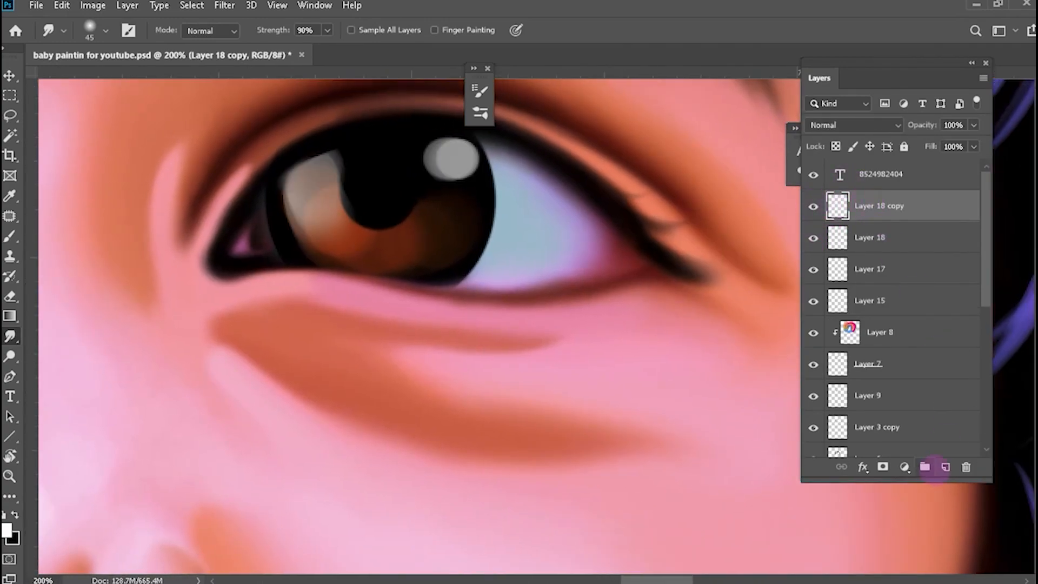
pyautogui.hotkey('ctrl', 'shift', 'alt', 'n')
pyautogui.click(8, 530)
pyautogui.moveTo(799, 433); pyautogui.dragTo(809, 456)
pyautogui.click(943, 273)
# Start darkening the right-hand eye's lower lash line on Layer 19 with a 9 px brush, and undo the last stroke.
pyautogui.press('r')
pyautogui.moveTo(714, 436)
pyautogui.mouseDown()
pyautogui.moveTo(282, 175)
pyautogui.moveTo(196, 411)
pyautogui.moveTo(207, 449)
pyautogui.mouseUp()
pyautogui.moveTo(402, 381)
pyautogui.mouseDown()
pyautogui.moveTo(443, 300)
pyautogui.moveTo(420, 376)
pyautogui.mouseUp()
pyautogui.press('b')
pyautogui.press('[')
pyautogui.press('[')
pyautogui.press('[')
pyautogui.press('[')
pyautogui.press('[')
pyautogui.press('[')
pyautogui.press('[')
pyautogui.press('[')
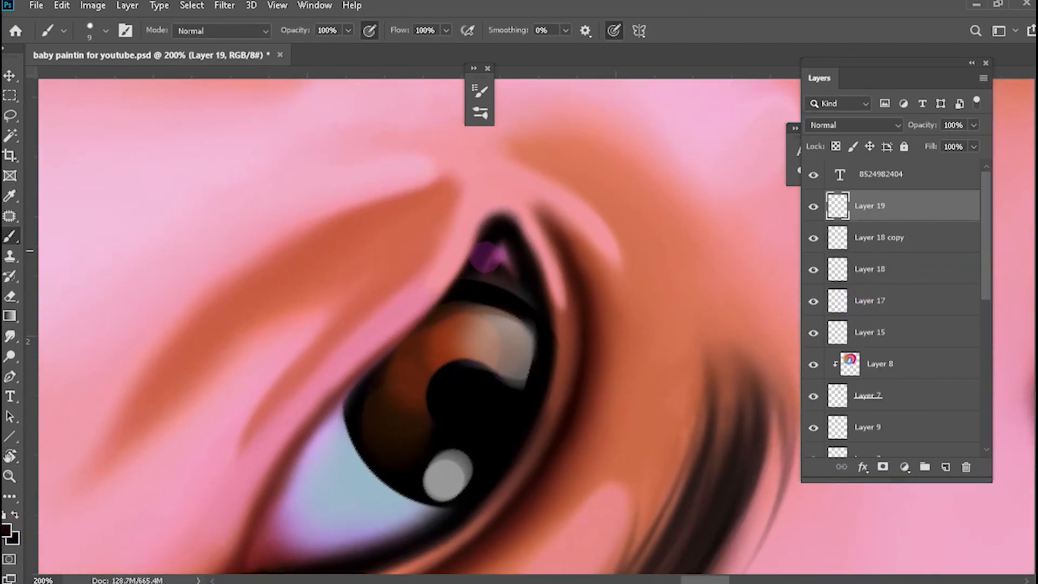
pyautogui.moveTo(485, 255); pyautogui.dragTo(373, 353)
pyautogui.moveTo(403, 331)
pyautogui.mouseDown()
pyautogui.moveTo(462, 230)
pyautogui.moveTo(457, 279)
pyautogui.mouseUp()
pyautogui.hotkey('ctrl', 'z')
# Choose the Soft Round Pressure Size brush and repaint the right-hand eye's dark lower lash line at 15 px.
pyautogui.rightClick(456, 279)
pyautogui.click(861, 300)
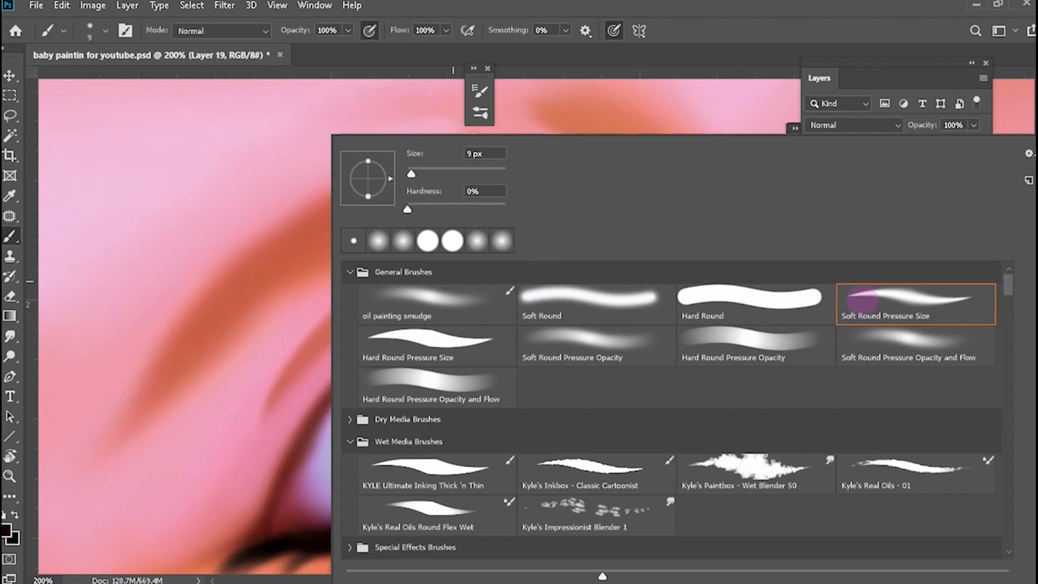
pyautogui.press('Return')
pyautogui.press(']')
pyautogui.moveTo(484, 243)
pyautogui.mouseDown()
pyautogui.moveTo(530, 217)
pyautogui.moveTo(419, 321)
pyautogui.mouseUp()
pyautogui.press(']')
pyautogui.moveTo(496, 292); pyautogui.dragTo(544, 247)
pyautogui.moveTo(497, 256)
pyautogui.mouseDown()
pyautogui.moveTo(412, 354)
pyautogui.moveTo(360, 449)
pyautogui.mouseUp()
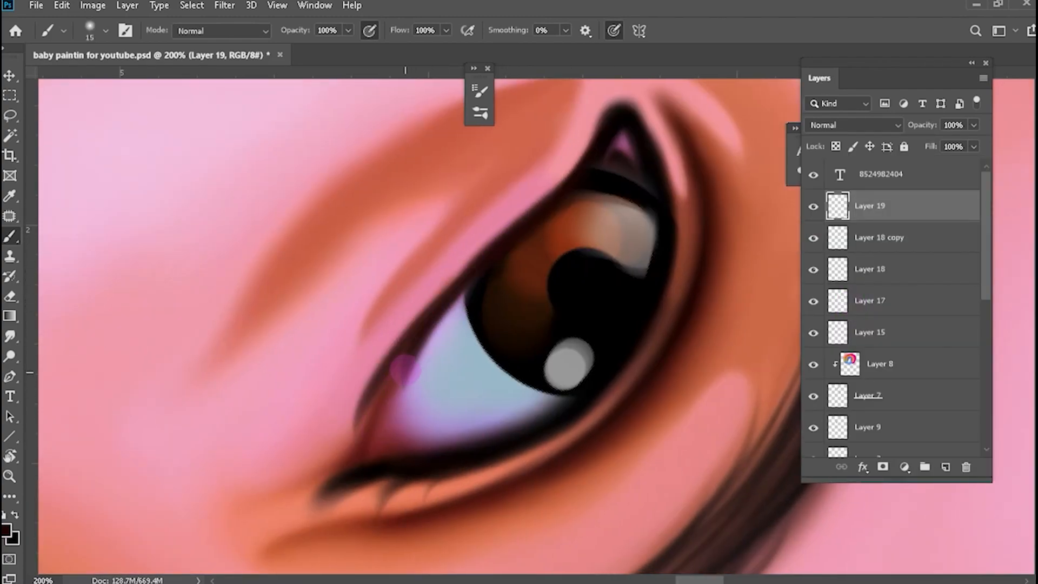
pyautogui.hotkey('ctrl', 'z')
pyautogui.moveTo(490, 254)
pyautogui.mouseDown()
pyautogui.moveTo(439, 316)
pyautogui.moveTo(381, 466)
pyautogui.mouseUp()
pyautogui.moveTo(441, 332); pyautogui.dragTo(384, 454)
# Paint a dark lower lash line along the left-hand eye on Layer 19 with the 15 px brush.
pyautogui.moveTo(608, 146)
pyautogui.mouseDown()
pyautogui.moveTo(485, 315)
pyautogui.moveTo(534, 374)
pyautogui.moveTo(493, 288)
pyautogui.mouseUp()
pyautogui.moveTo(676, 189); pyautogui.dragTo(303, 519)
pyautogui.moveTo(547, 168); pyautogui.dragTo(437, 309)
pyautogui.hotkey('ctrl', 'z')
pyautogui.moveTo(484, 212); pyautogui.dragTo(414, 341)
pyautogui.moveTo(357, 405); pyautogui.dragTo(405, 359)
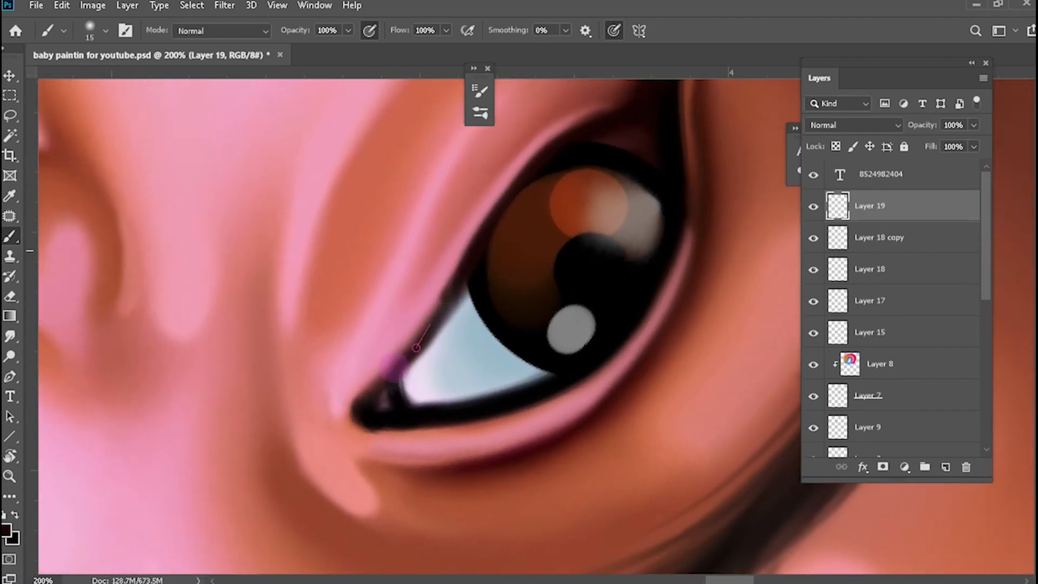
pyautogui.moveTo(456, 292)
pyautogui.mouseDown()
pyautogui.moveTo(391, 377)
pyautogui.moveTo(414, 403)
pyautogui.mouseUp()
pyautogui.hotkey('ctrl', 'z')
pyautogui.moveTo(447, 329); pyautogui.dragTo(345, 431)
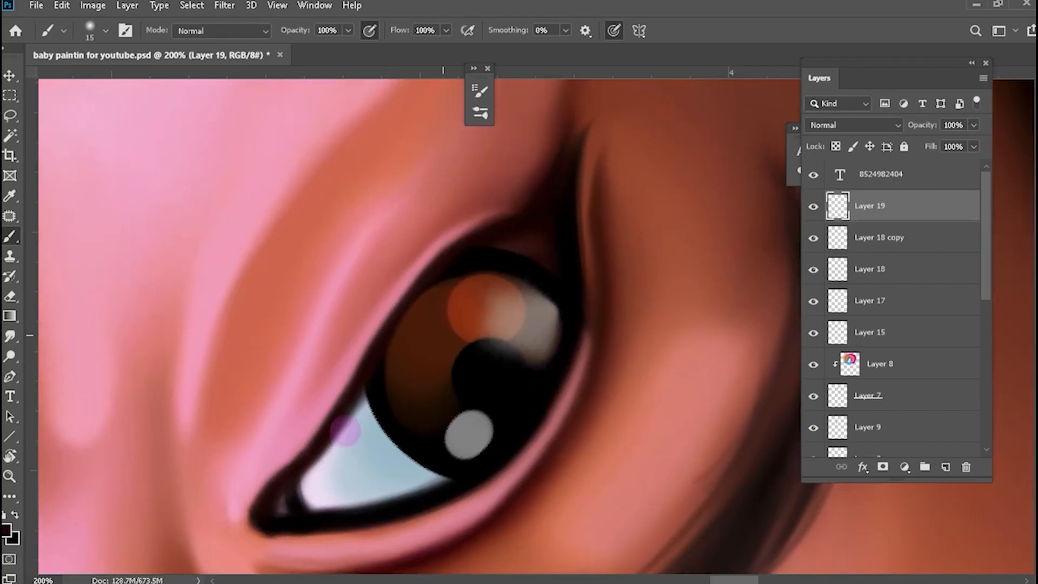
pyautogui.moveTo(535, 223); pyautogui.dragTo(567, 206)
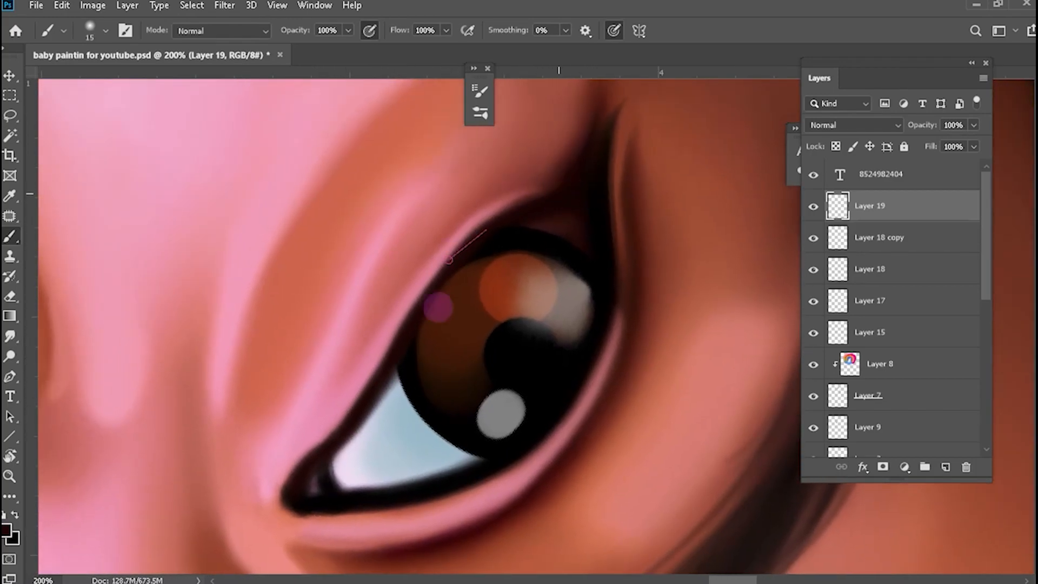
# Turn the canvas back towards upright and examine the repainted lash line and iris of the left-hand eye closely.
pyautogui.press('r')
pyautogui.moveTo(246, 302); pyautogui.dragTo(572, 438)
pyautogui.hotkey('ctrl', '-')
pyautogui.hotkey('ctrl', '-')
pyautogui.hotkey('ctrl', '-')
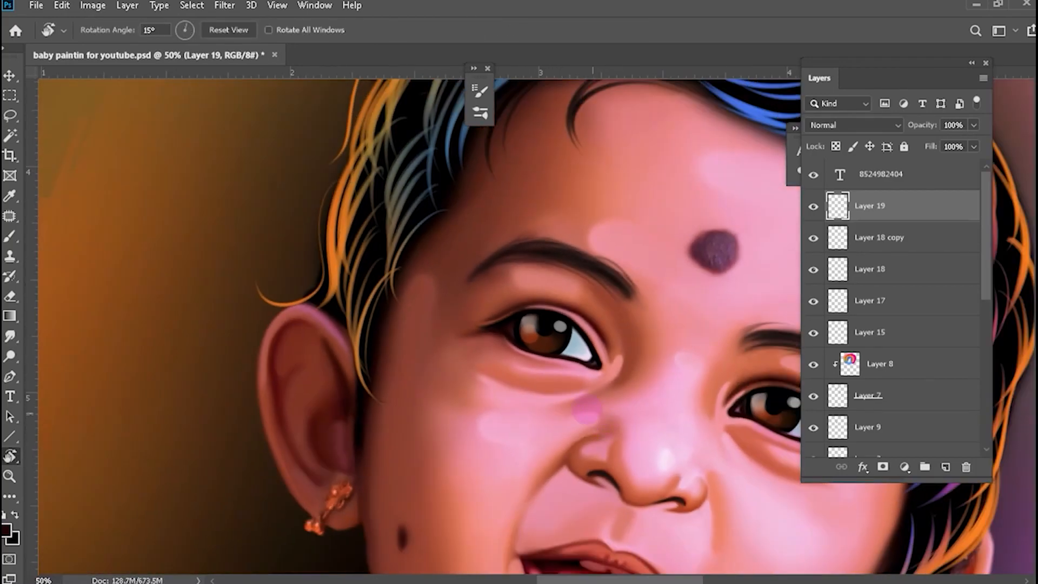
pyautogui.hotkey('ctrl', '+')
pyautogui.hotkey('ctrl', '+')
pyautogui.hotkey('ctrl', '+')
pyautogui.hotkey('ctrl', '+')
pyautogui.hotkey('ctrl', '+')
pyautogui.hotkey('ctrl', '-')
pyautogui.hotkey('ctrl', '-')
pyautogui.moveTo(363, 315); pyautogui.dragTo(399, 410)
pyautogui.hotkey('ctrl', '+')
pyautogui.hotkey('ctrl', '+')
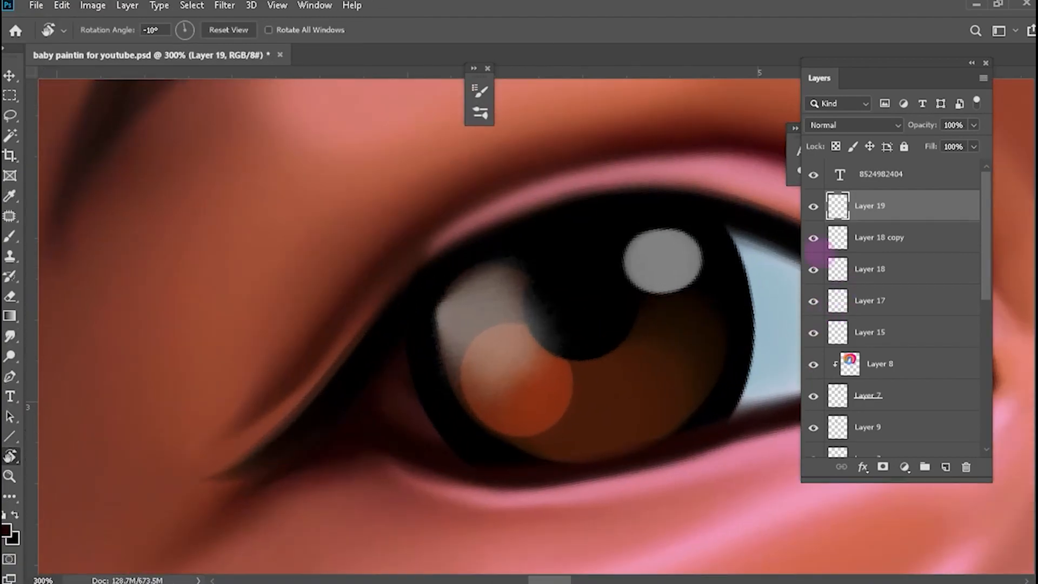
# Check which layers affect the left-hand eye, then select Layer 1 and the Smudge tool.
pyautogui.click(814, 333)
pyautogui.click(814, 333)
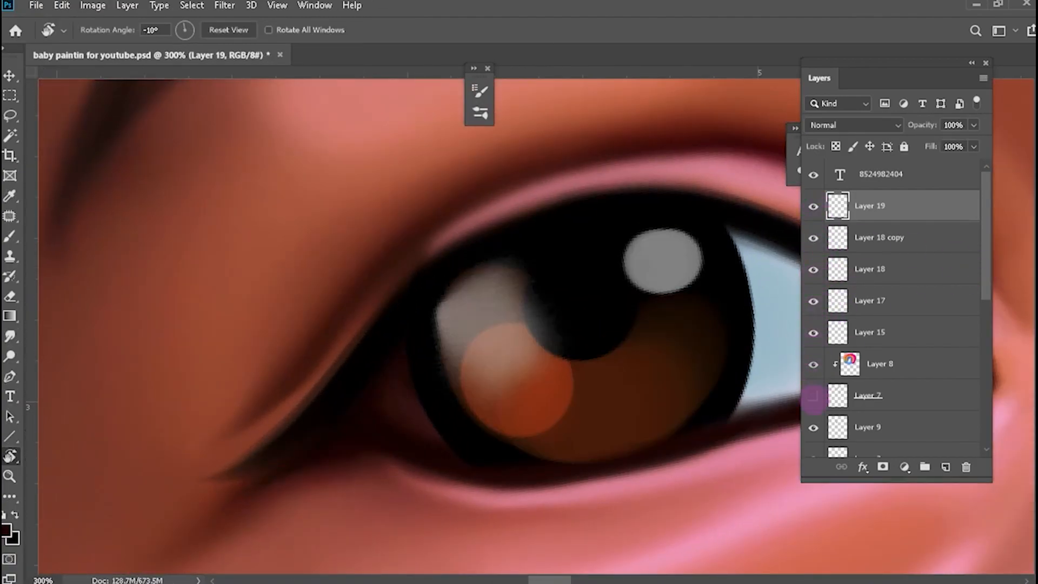
pyautogui.click(813, 395)
pyautogui.scroll(-2, 820, 304)
pyautogui.click(854, 318)
pyautogui.scroll(-4, 856, 314)
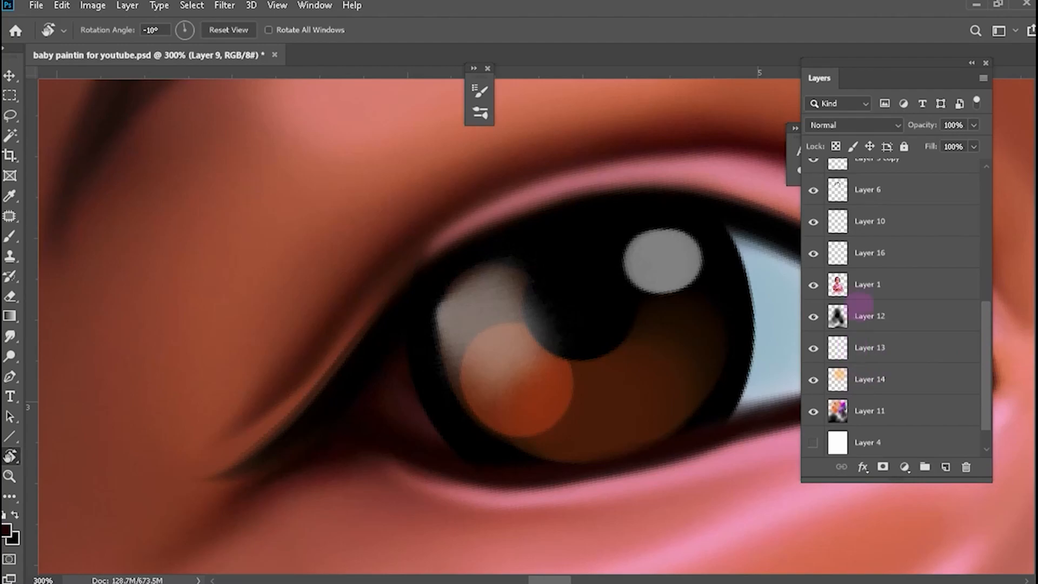
pyautogui.click(862, 288)
pyautogui.click(10, 337)
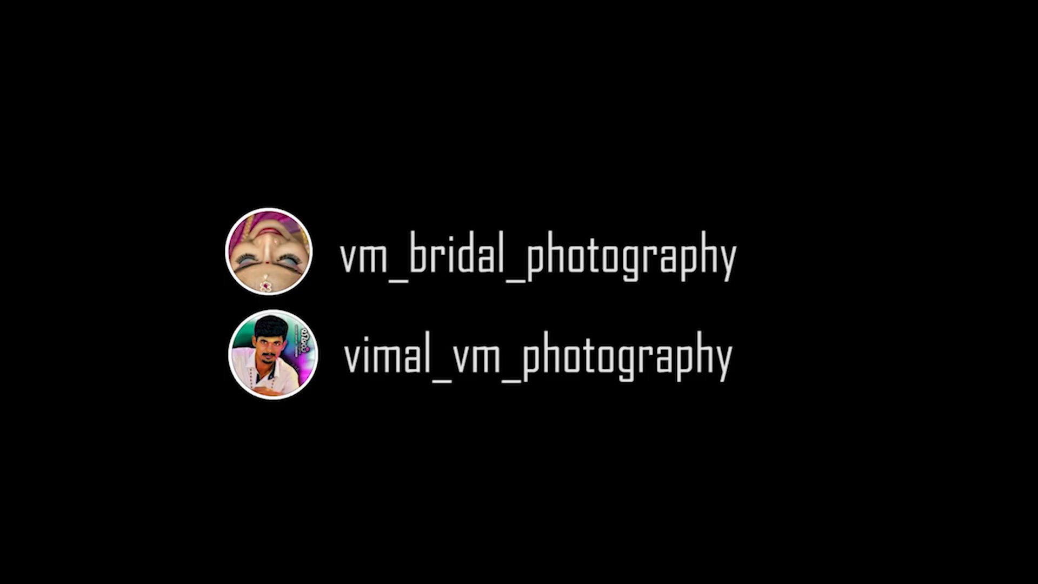